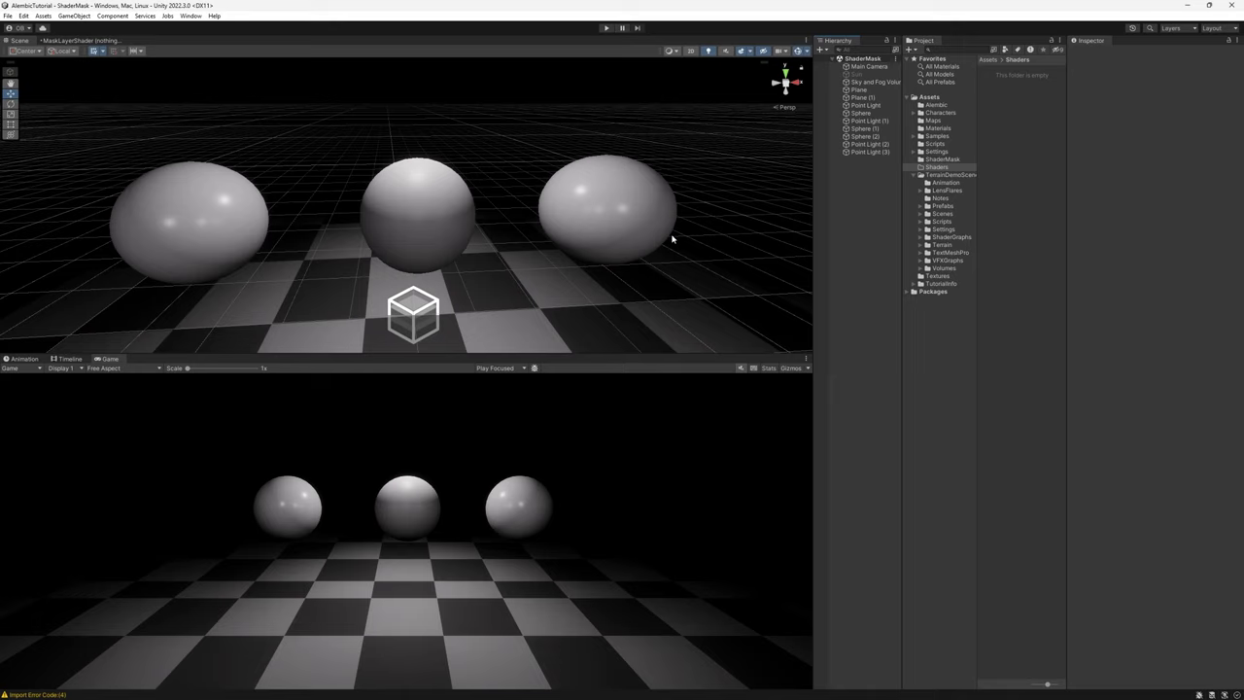
- Create an HDRP Lit Shader Graph named LayeredShader in the Shaders folder
right_click(1031, 84)
mouse_move(1057, 91)
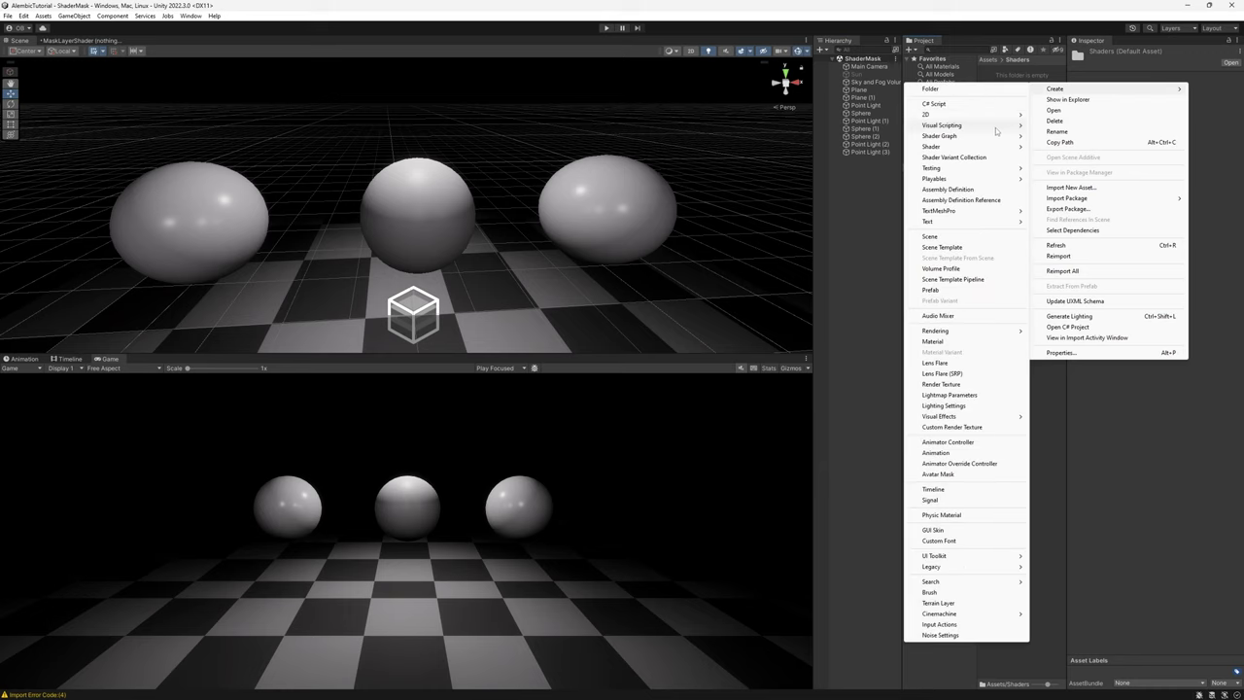
mouse_move(939, 135)
mouse_move(1122, 135)
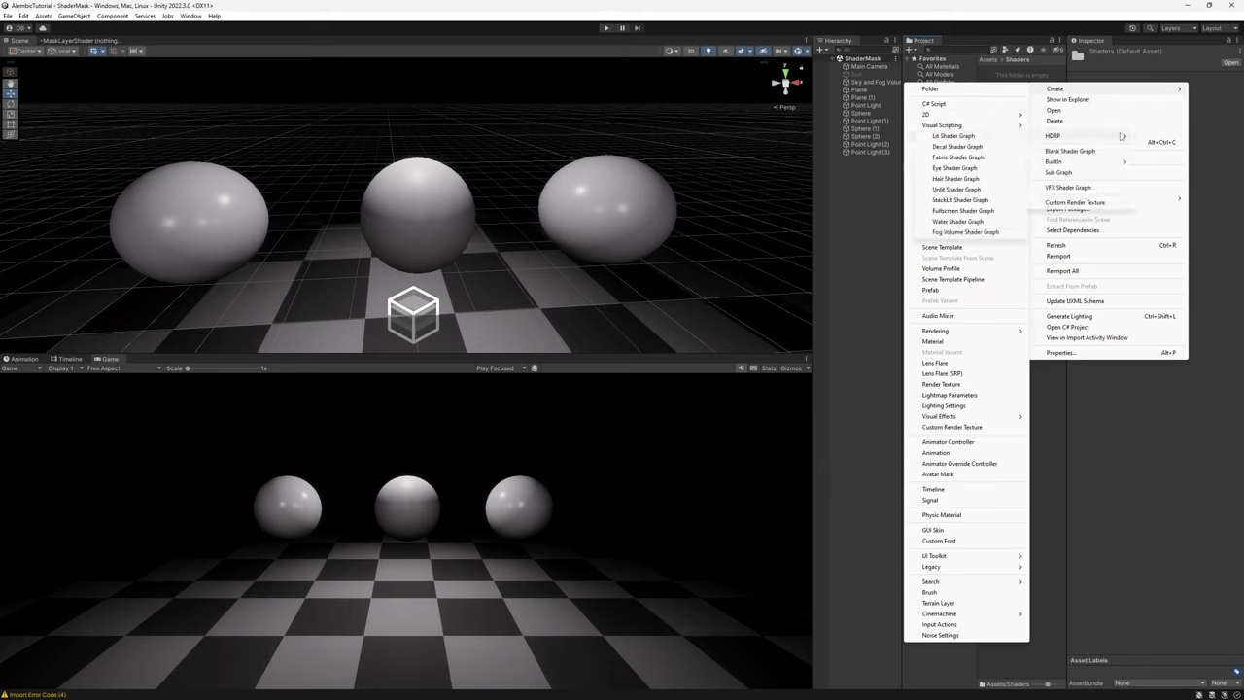
click(958, 136)
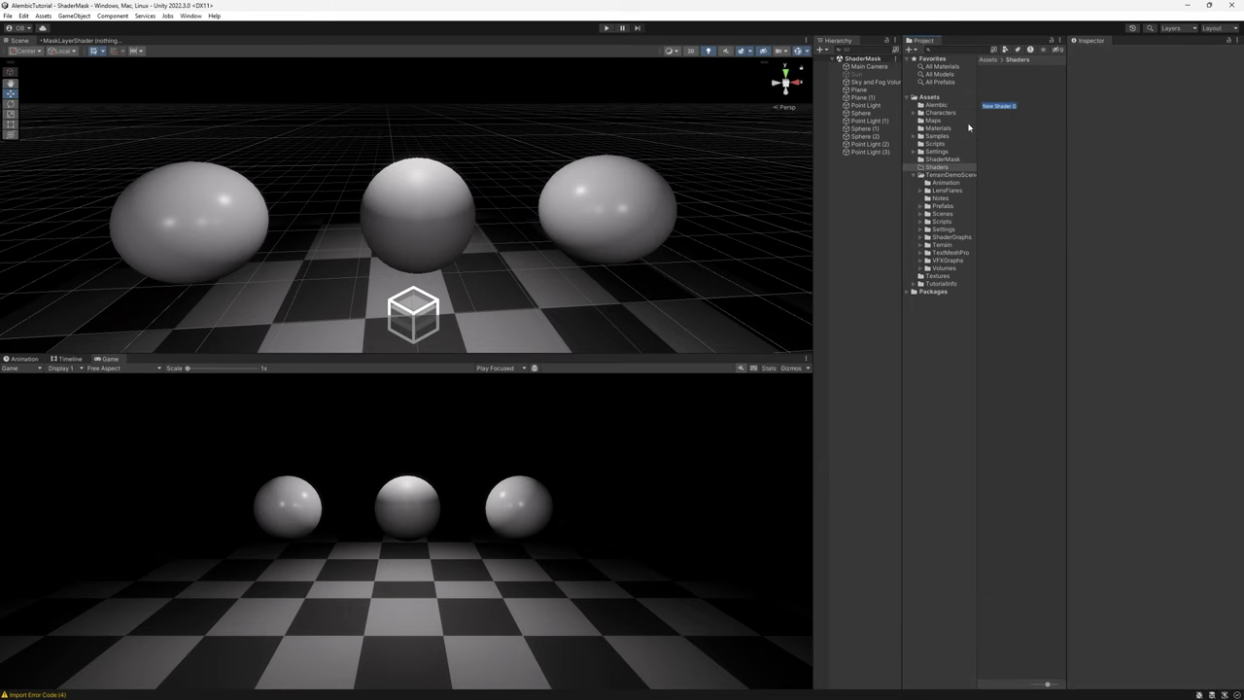
text(LayeredShader)
key(Return)
- Create a material named SphereMaskedLayers from LayeredShader and assign it to the middle sphere's Mesh Renderer
right_click(999, 91)
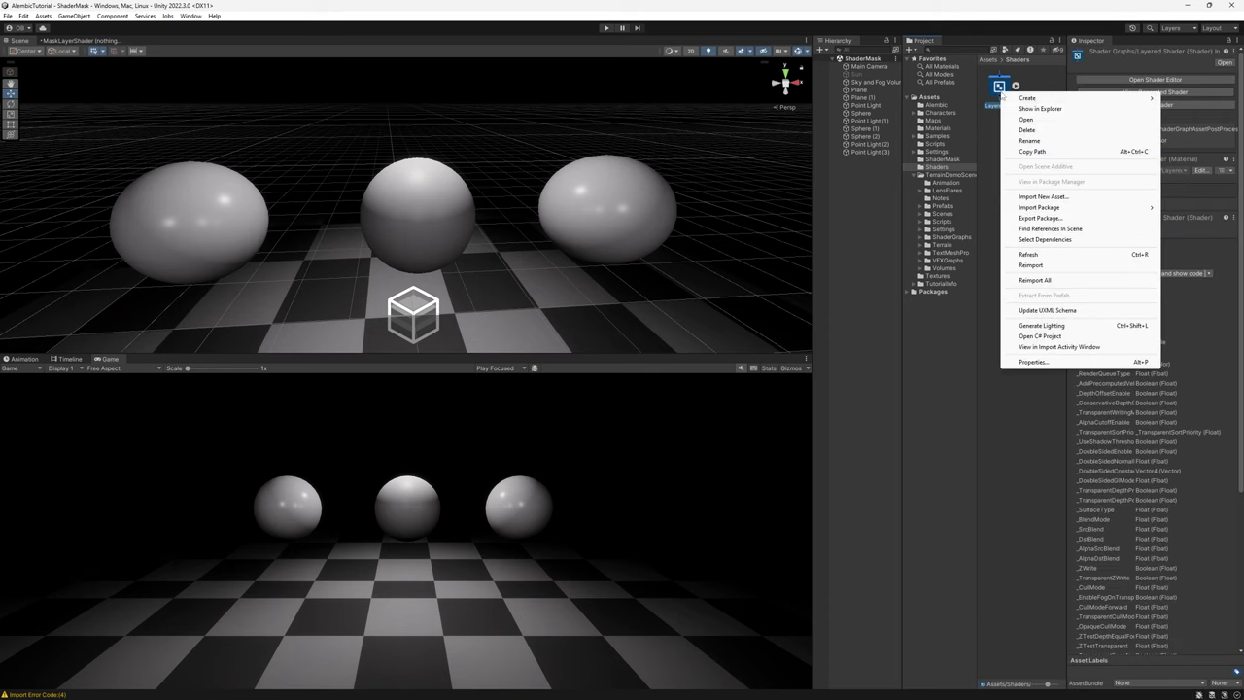
mouse_move(1030, 100)
click(939, 347)
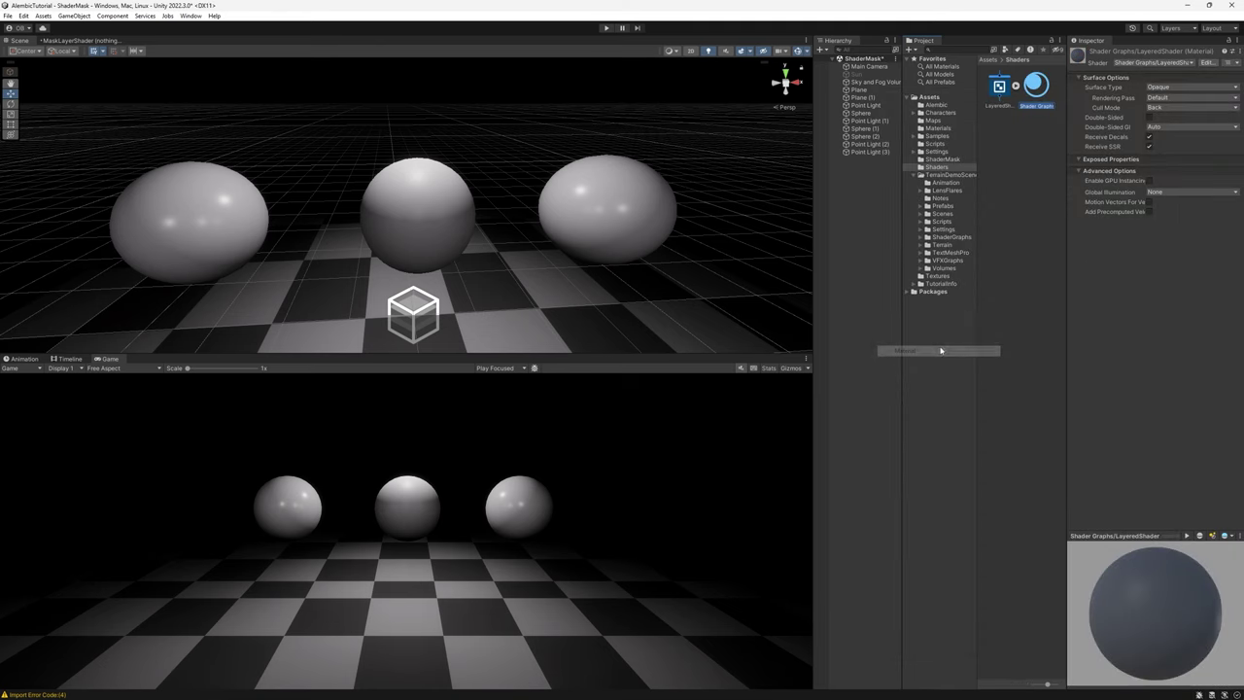
text(Spher)
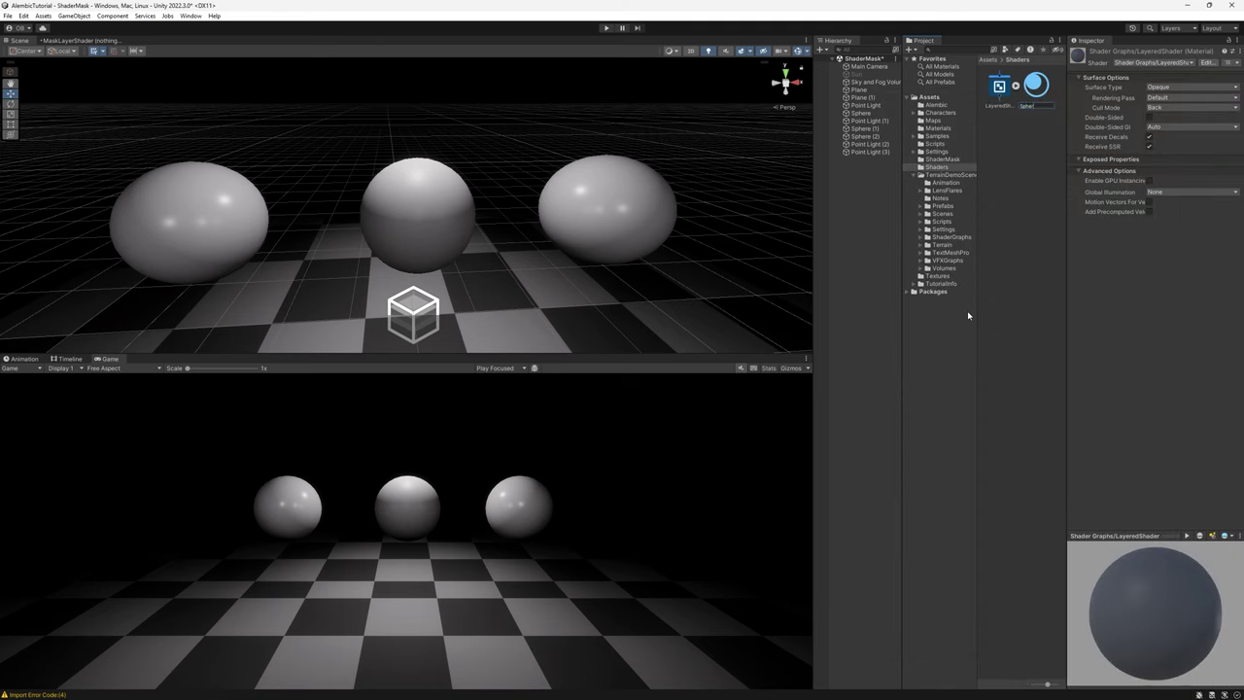
text(eMaskedLayers)
key(Return)
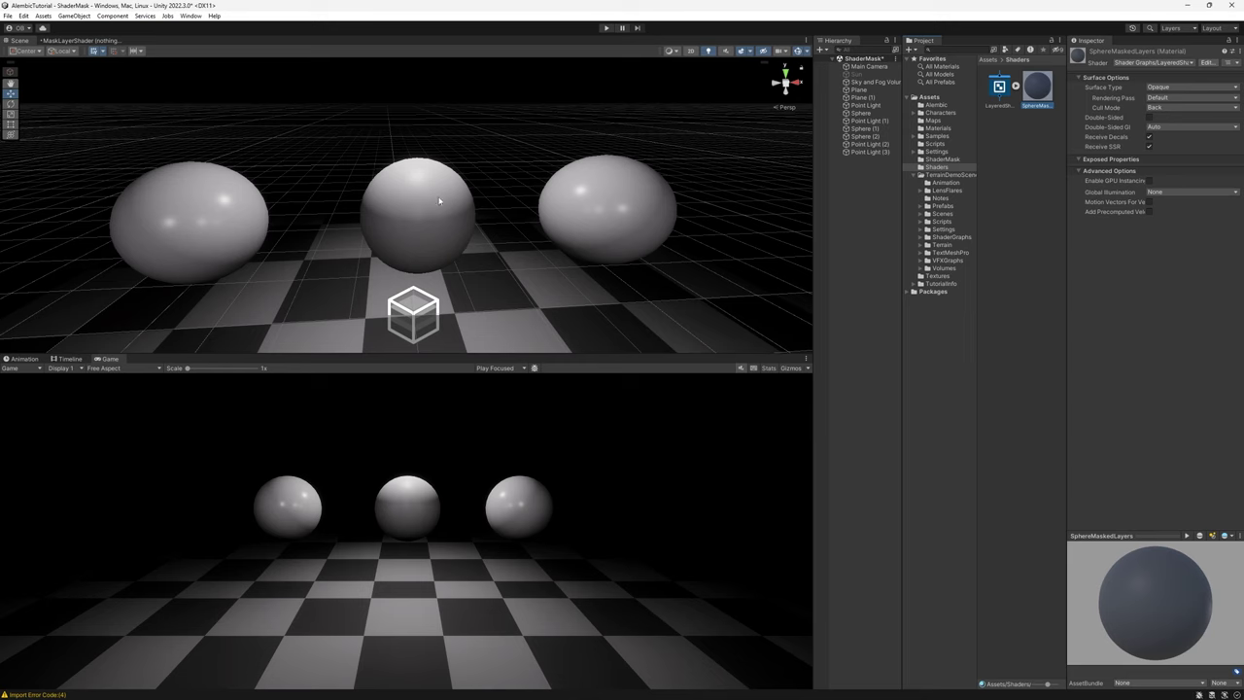
click(438, 200)
drag(1040, 90, 1166, 176)
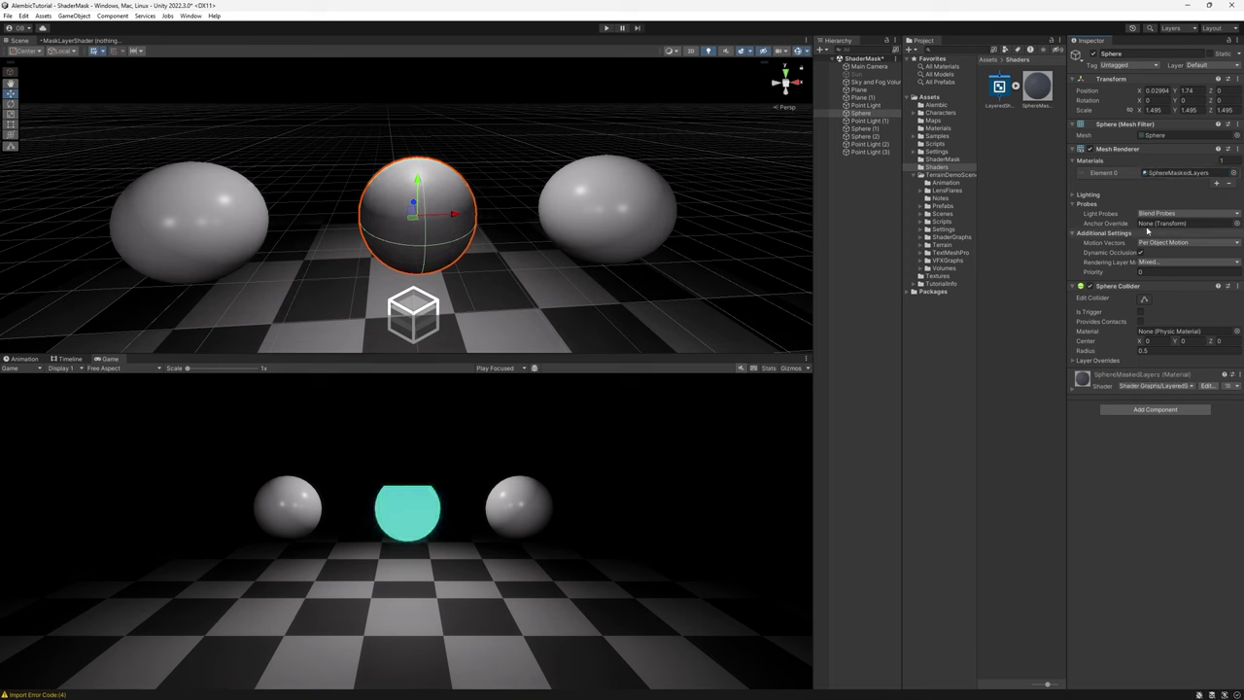
- In the LayeredShader graph, add a Lerp node connected to the fragment Base Color and save the asset
double_click(999, 89)
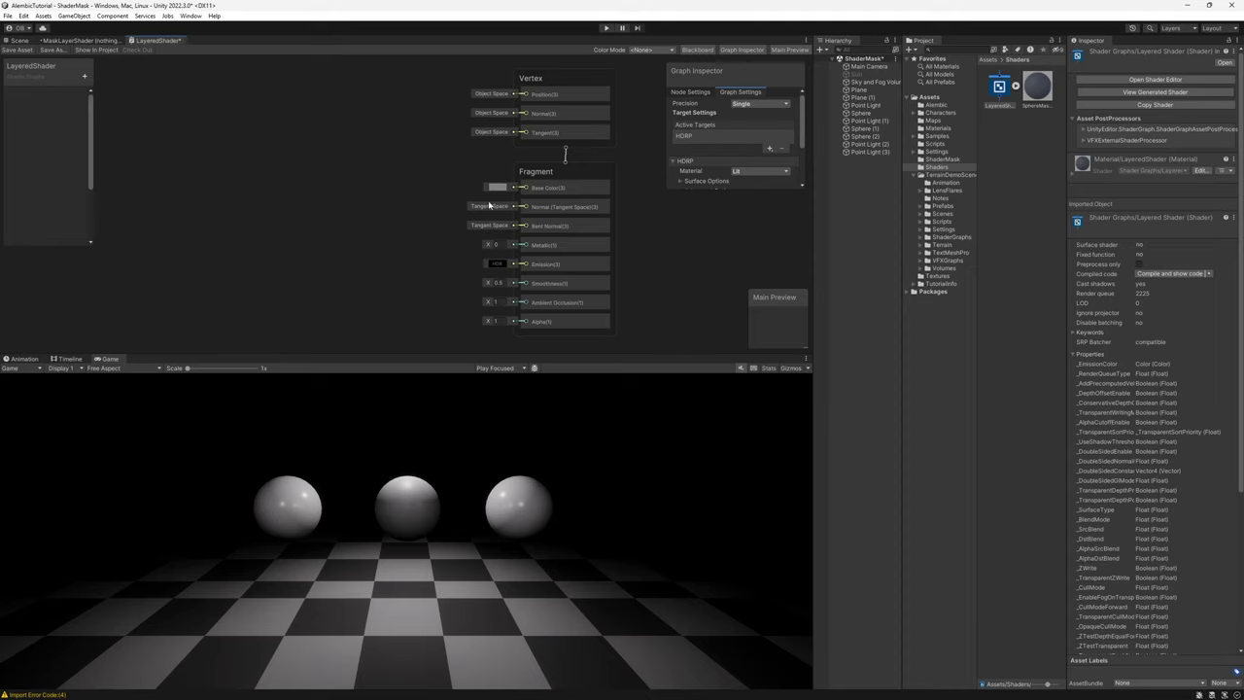
right_click(385, 164)
click(433, 168)
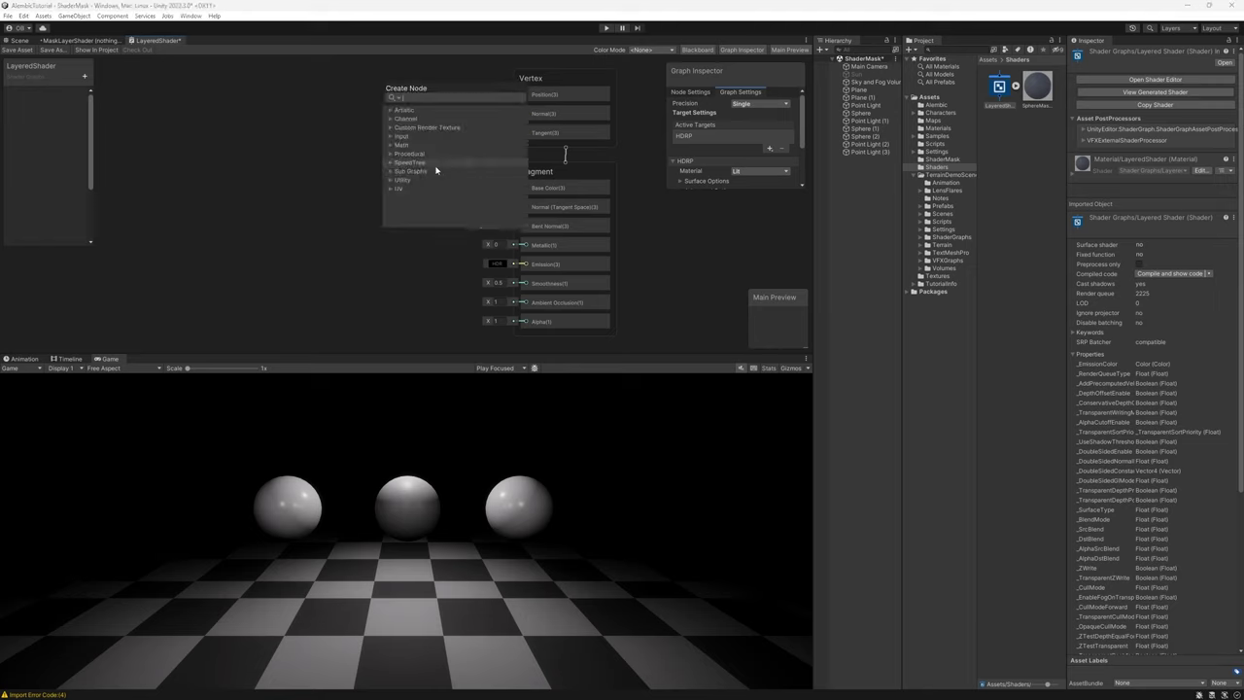
text(lerp)
key(Return)
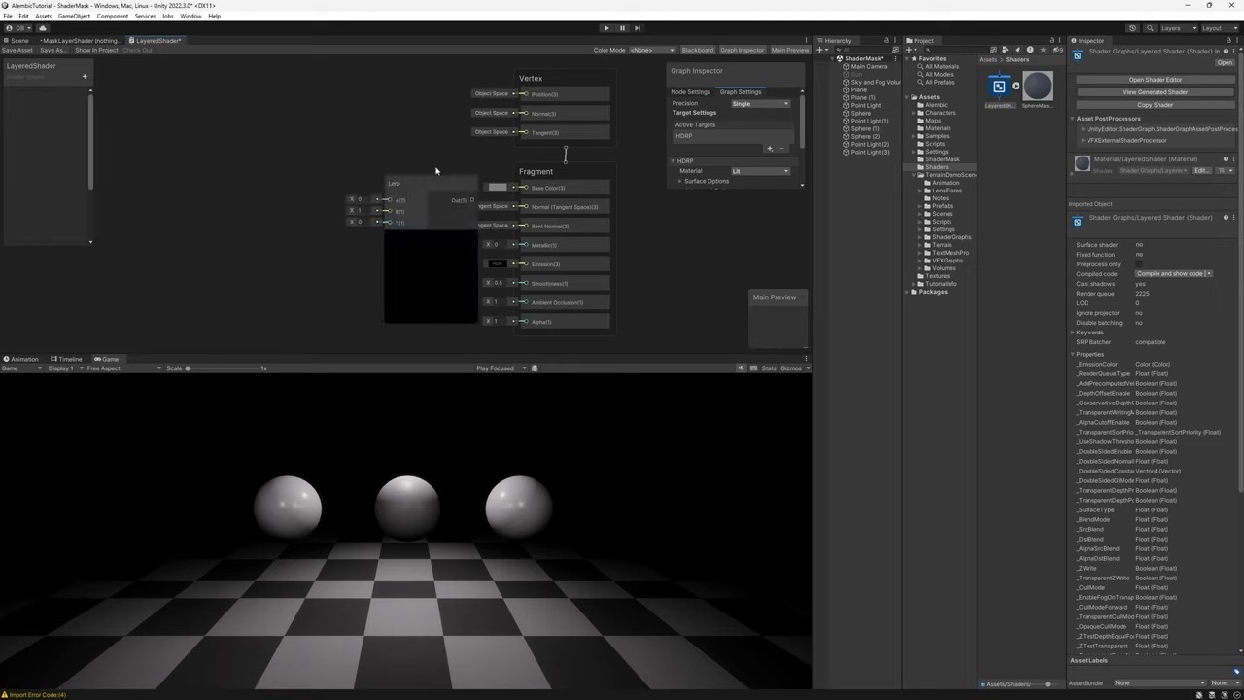
drag(427, 185, 527, 190)
click(262, 185)
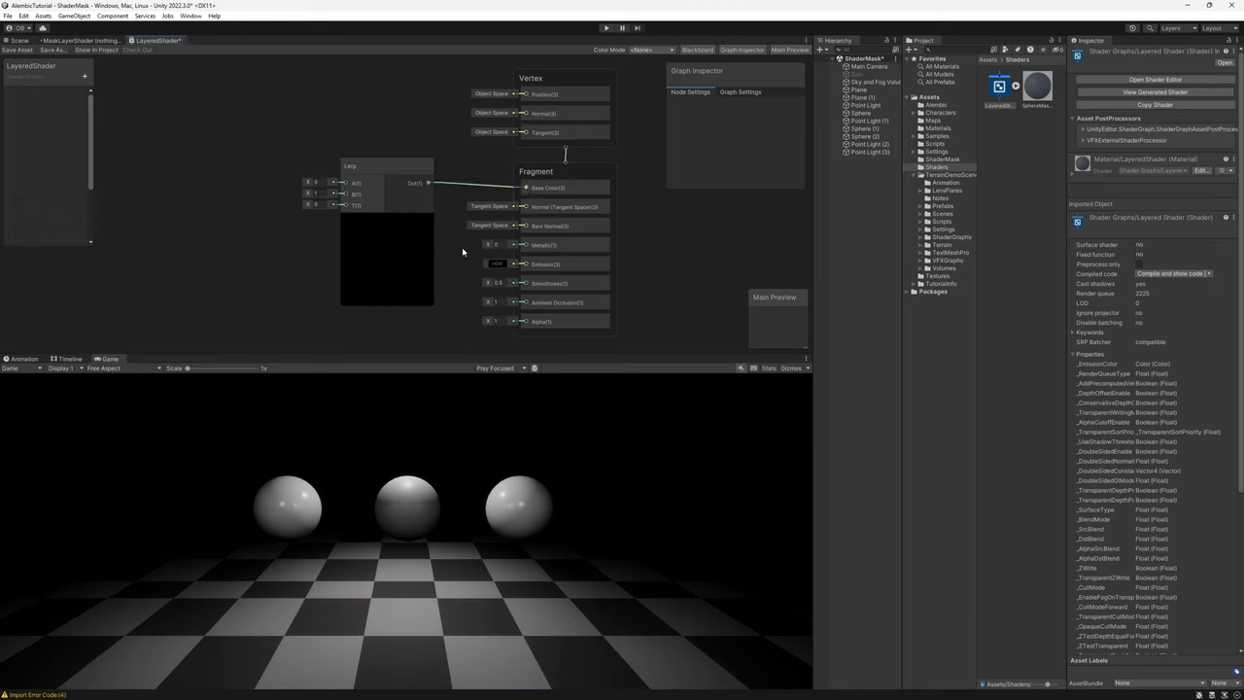
click(19, 51)
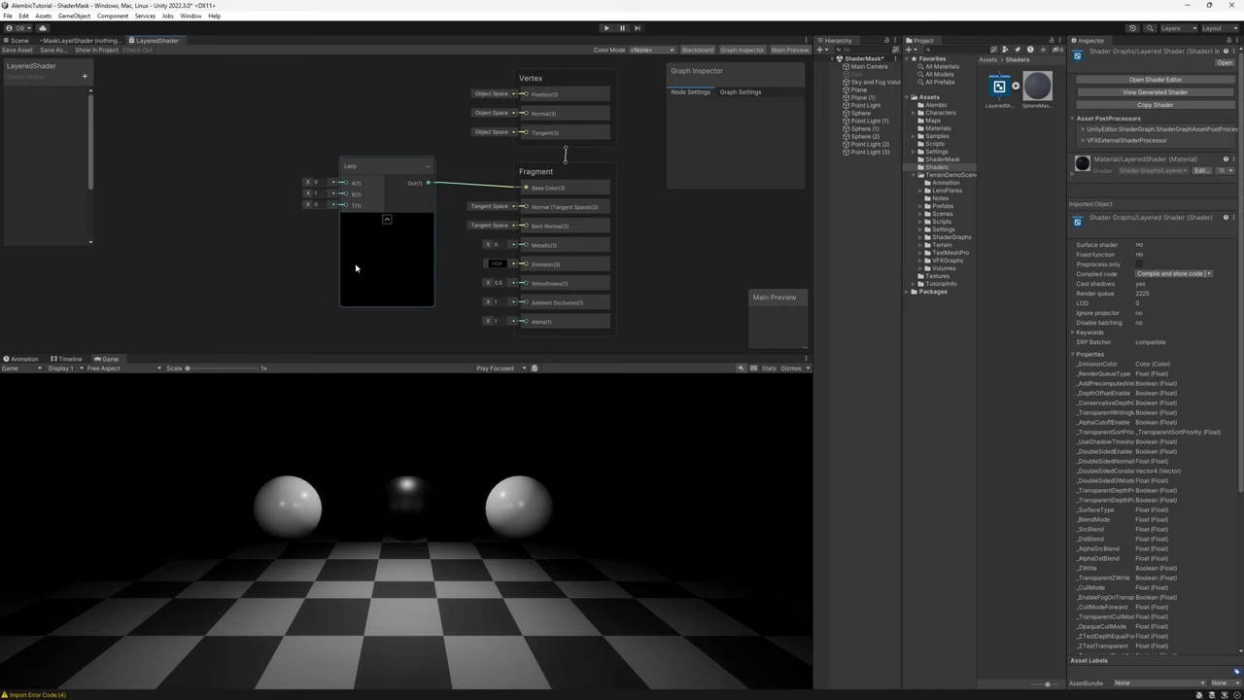
- Set the Lerp node's T value to 1 and save the shader asset
scroll(355, 268, up, 3)
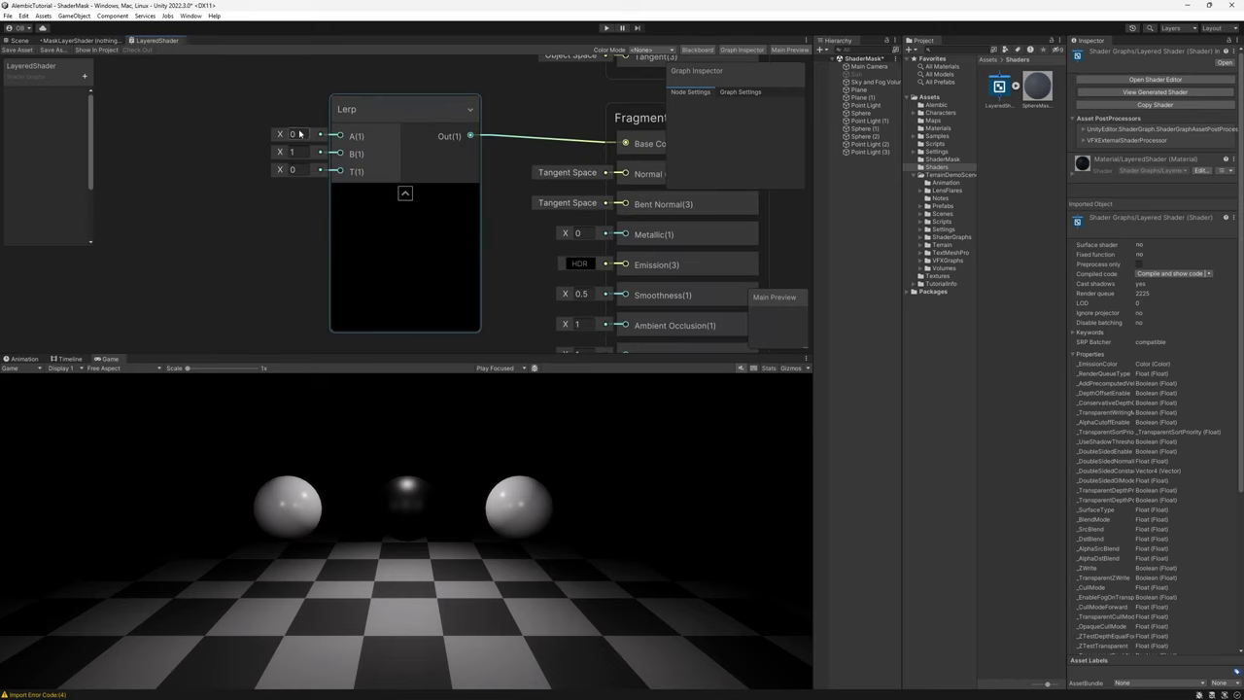
mouse_move(237, 125)
mouse_down()
mouse_move(320, 132)
mouse_move(362, 163)
mouse_up()
right_click(350, 138)
drag(240, 118, 377, 156)
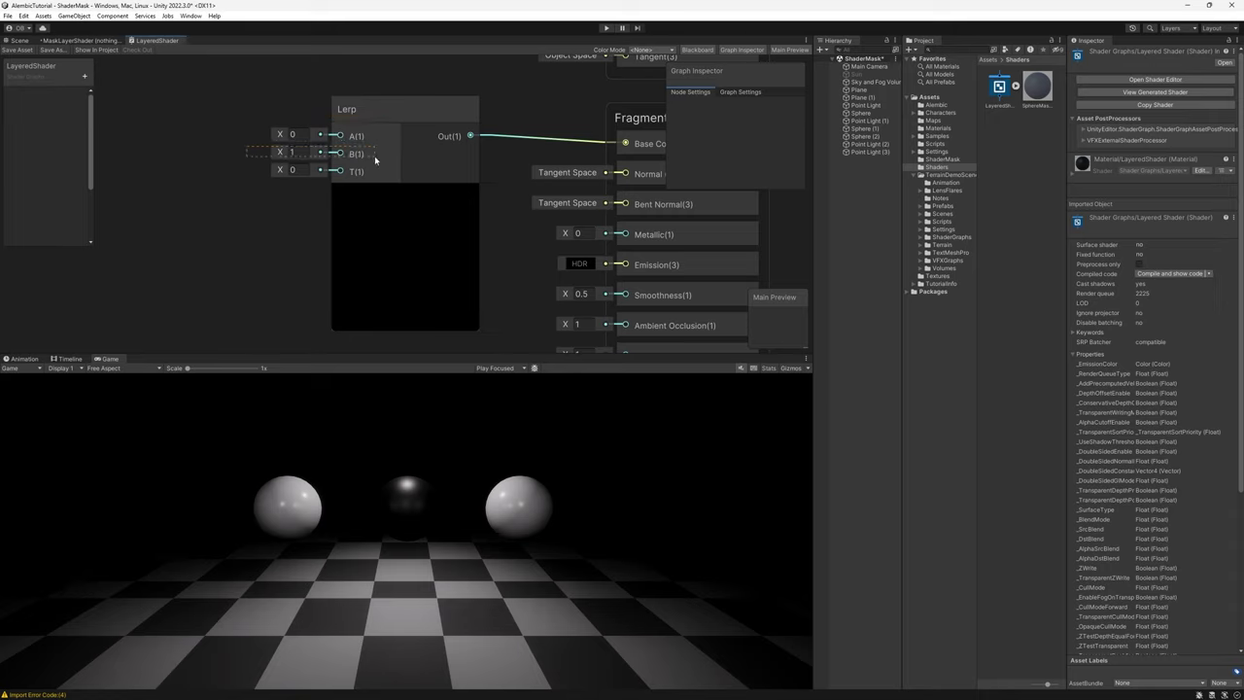
click(293, 173)
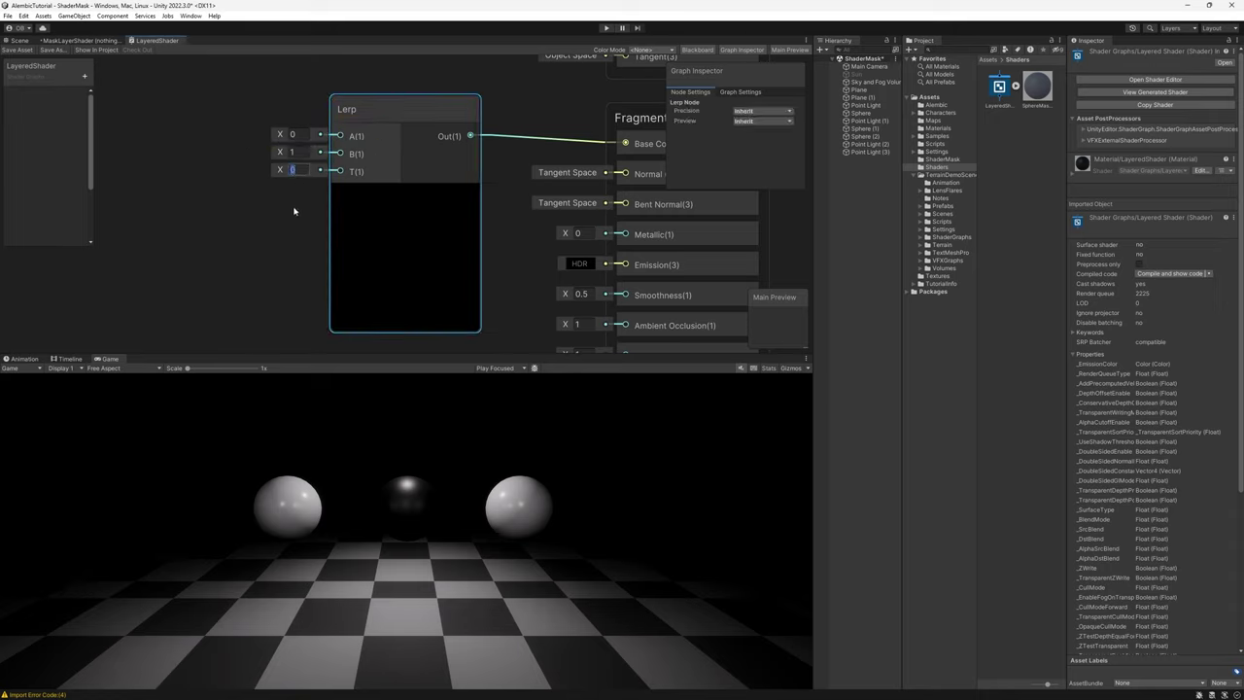
text(1)
click(288, 220)
click(17, 49)
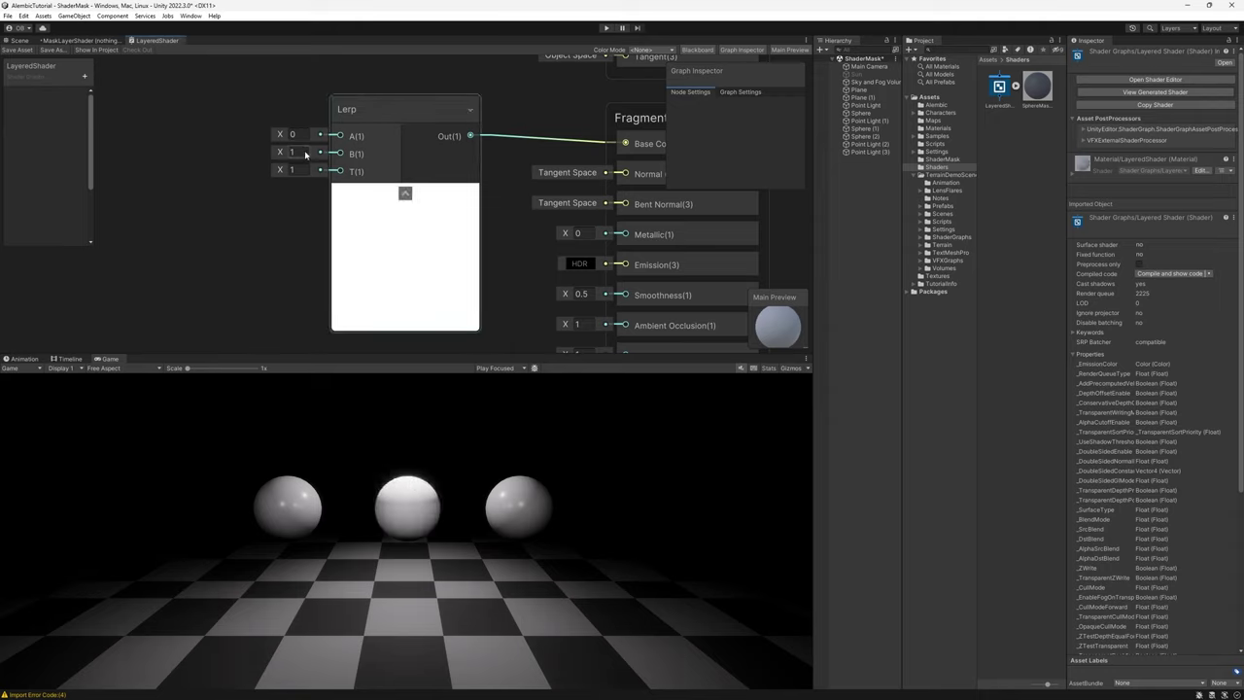
- Set the Lerp node's T value to 0.5 and save the shader asset
click(303, 169)
text(0.5)
key(Return)
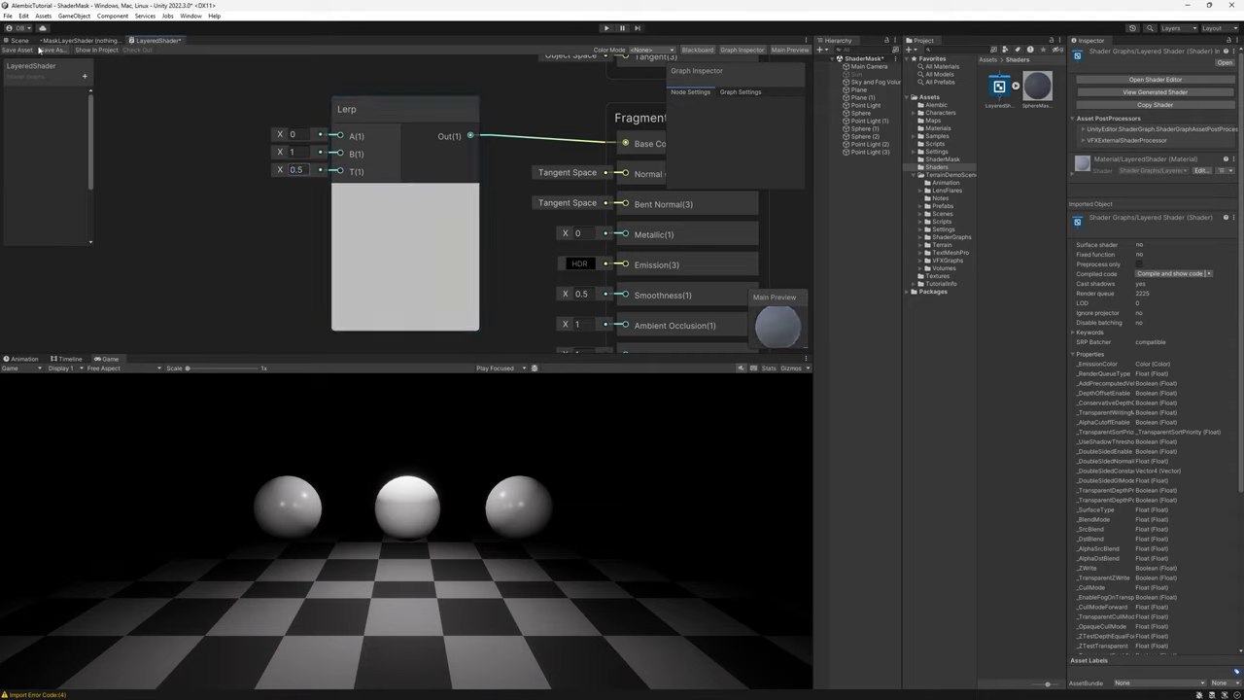
click(17, 50)
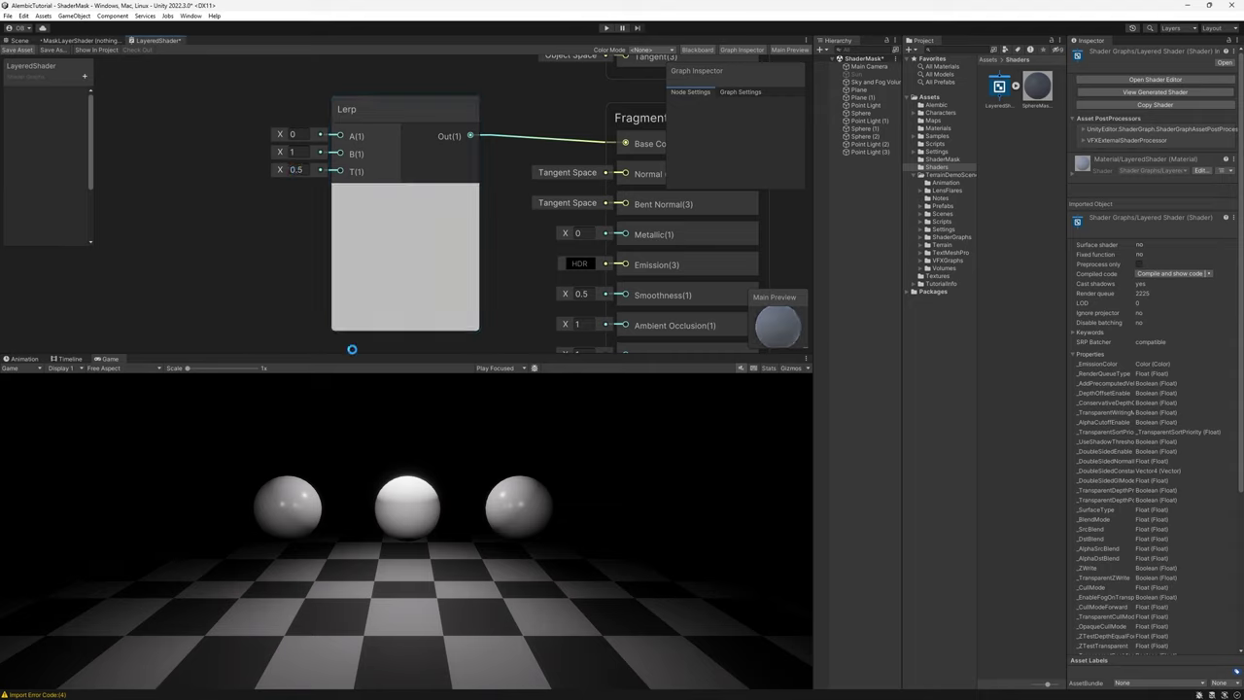
- Set the Lerp node's T value to 0.2 and save the shader asset
click(303, 171)
text(0.2)
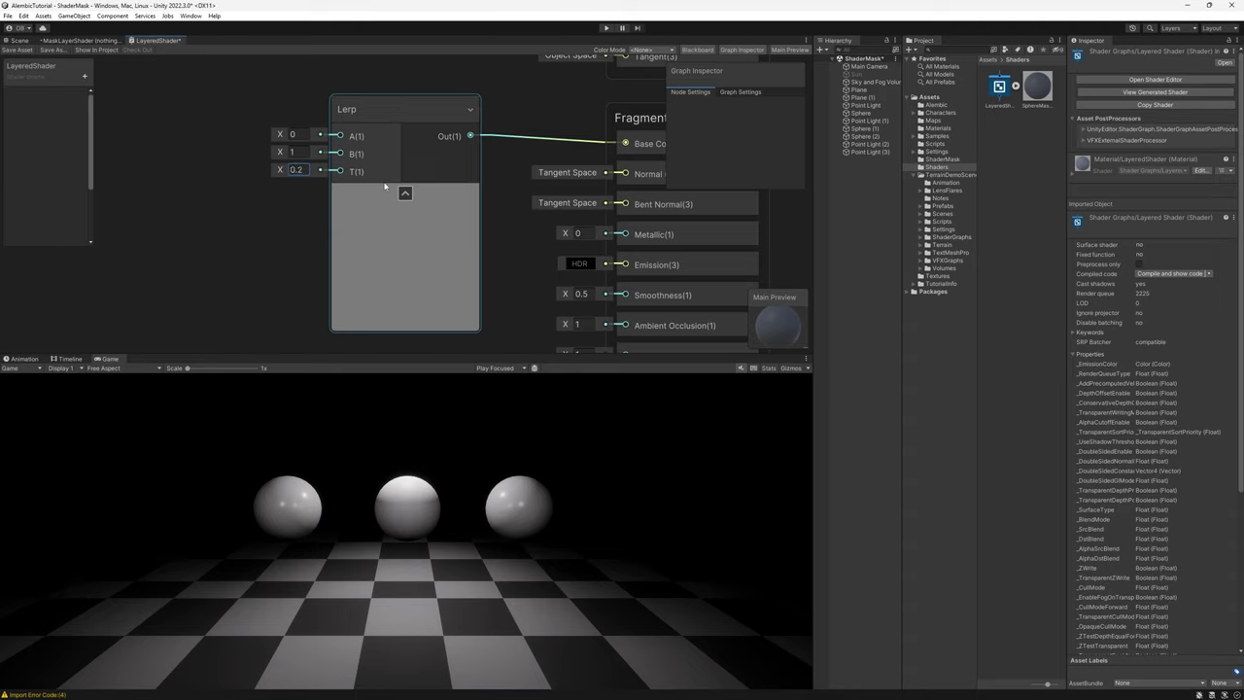
click(17, 50)
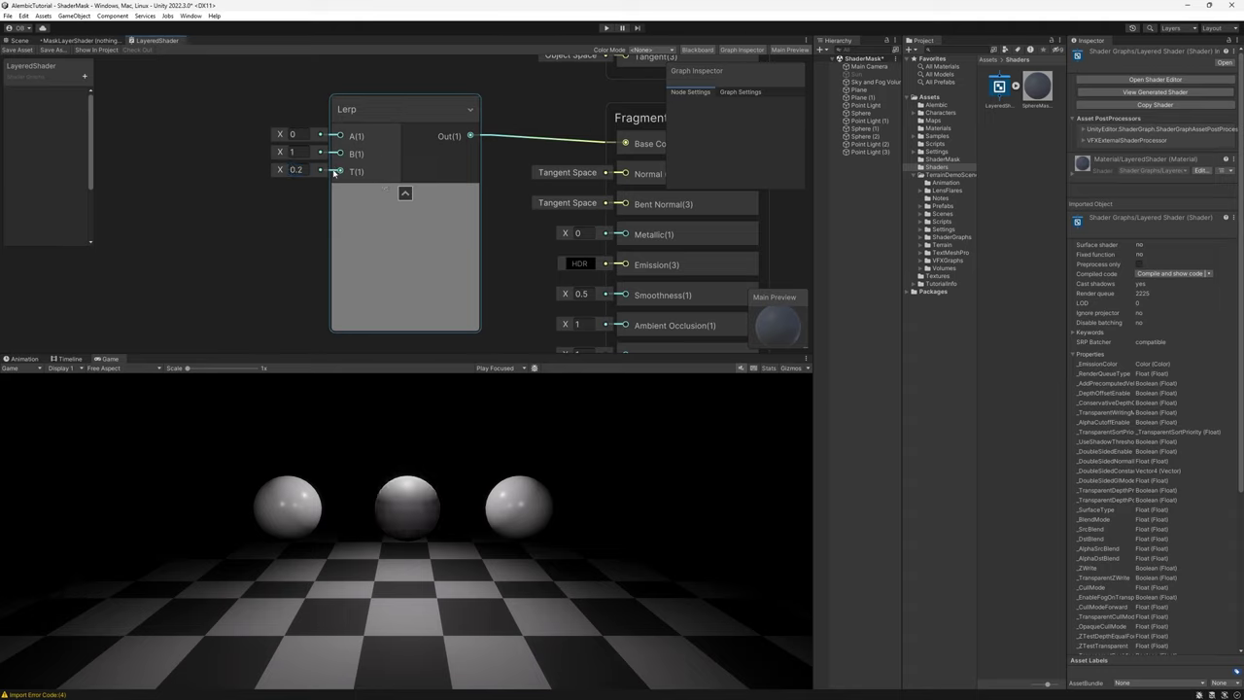
- Add a Color node, duplicate it, and place both Color nodes one above the other before the Lerp node
middle_drag(247, 236, 339, 253)
right_click(246, 155)
click(261, 159)
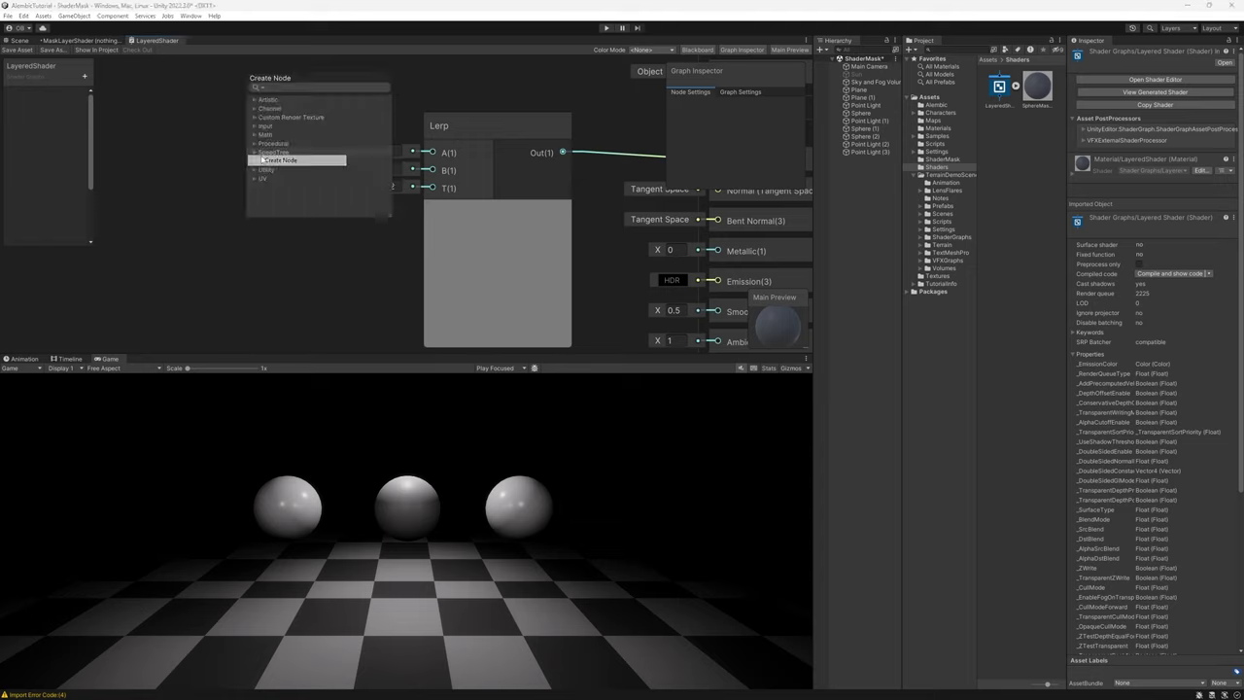
text(color)
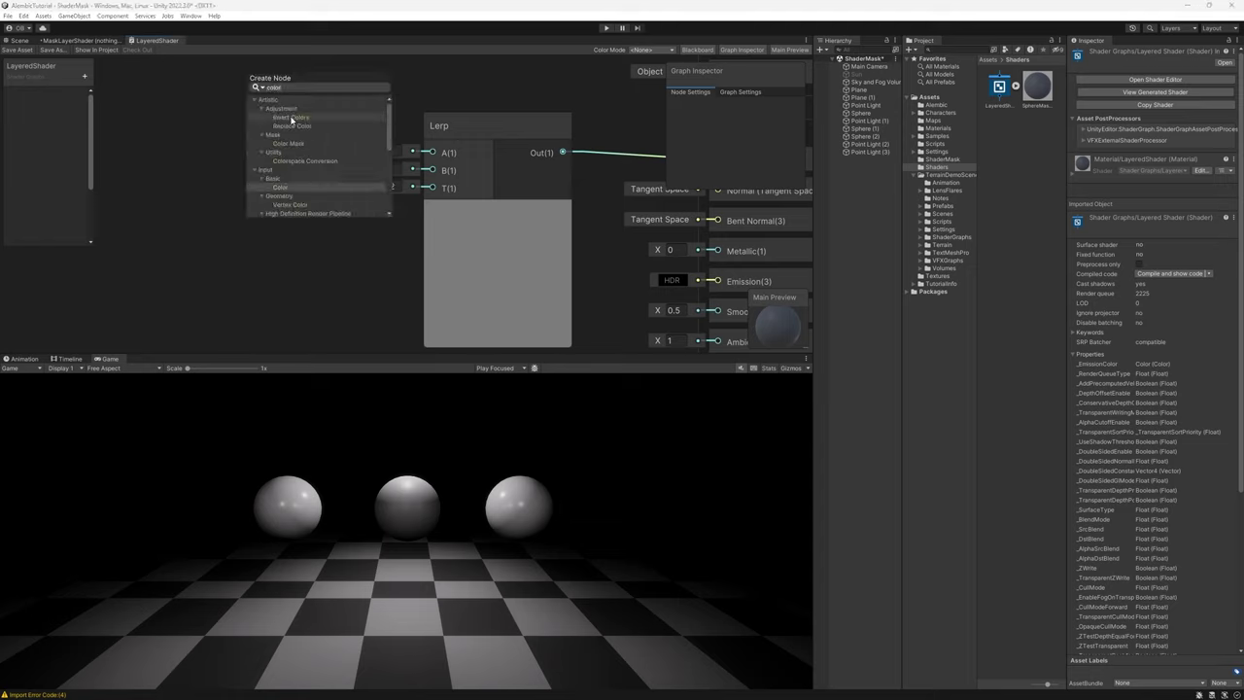
key(Return)
drag(328, 203, 248, 155)
key(ctrl+d)
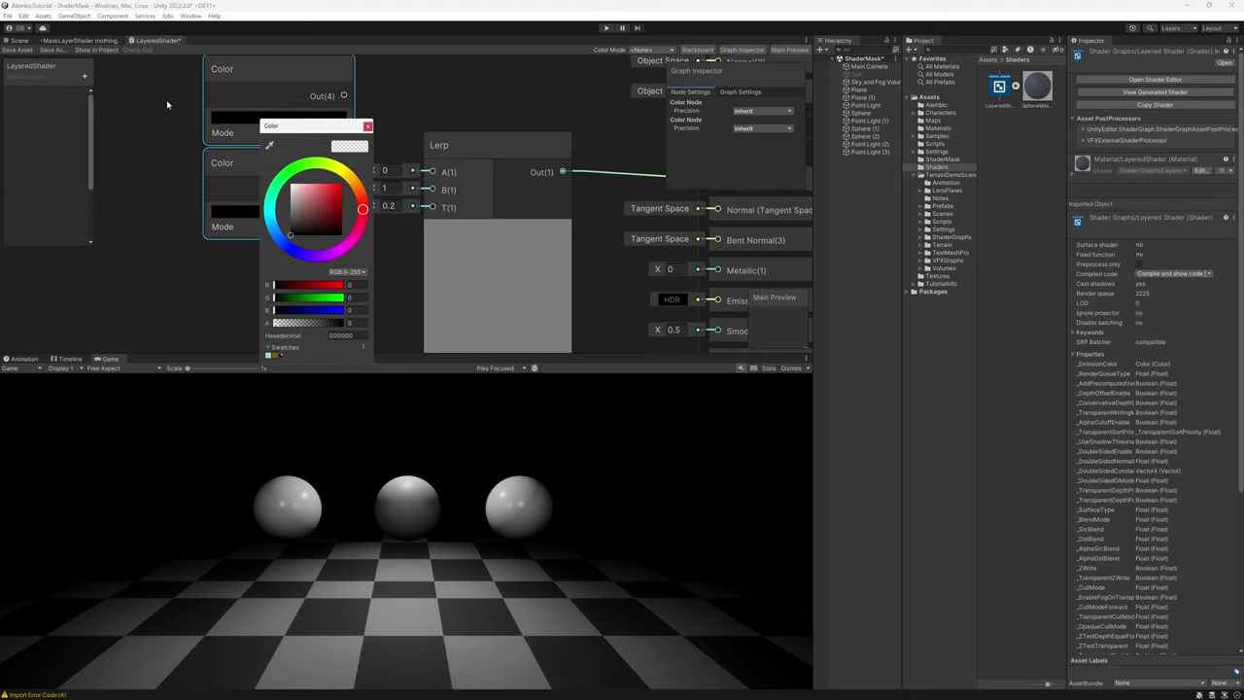
drag(158, 98, 252, 194)
drag(260, 153, 198, 149)
click(349, 111)
- Set the upper Color node to white and the lower one to red, connecting them to the Lerp's A and B inputs respectively
click(220, 114)
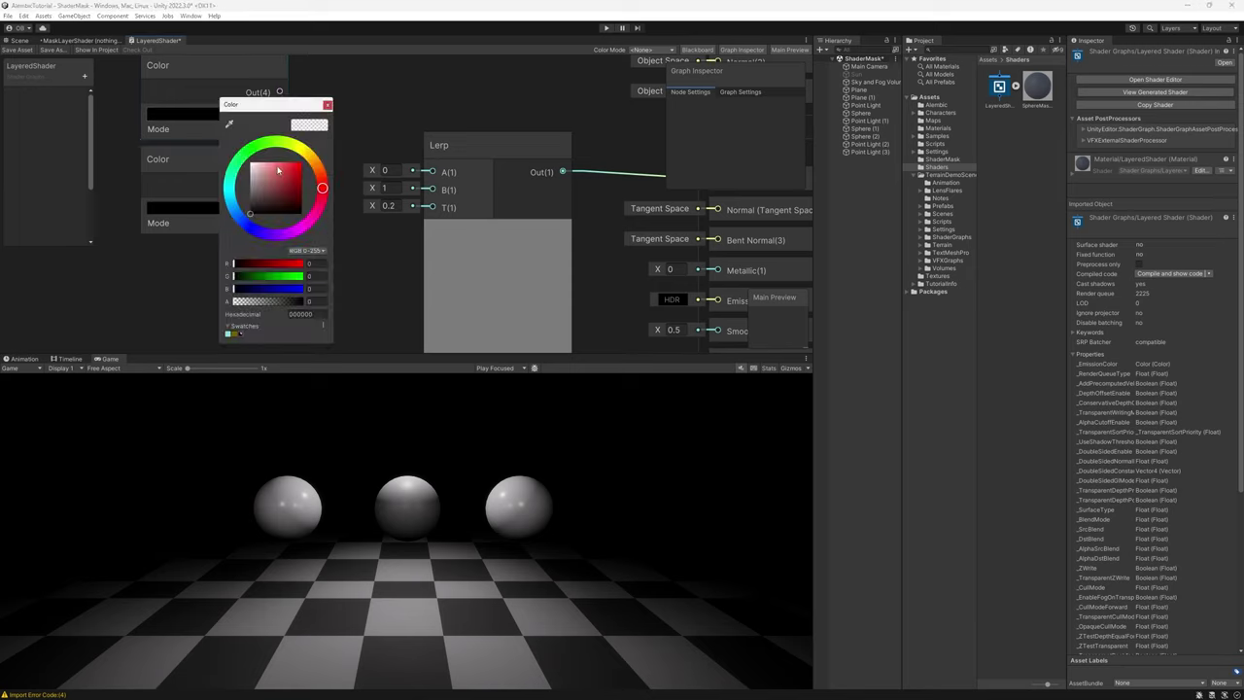
drag(256, 183, 216, 141)
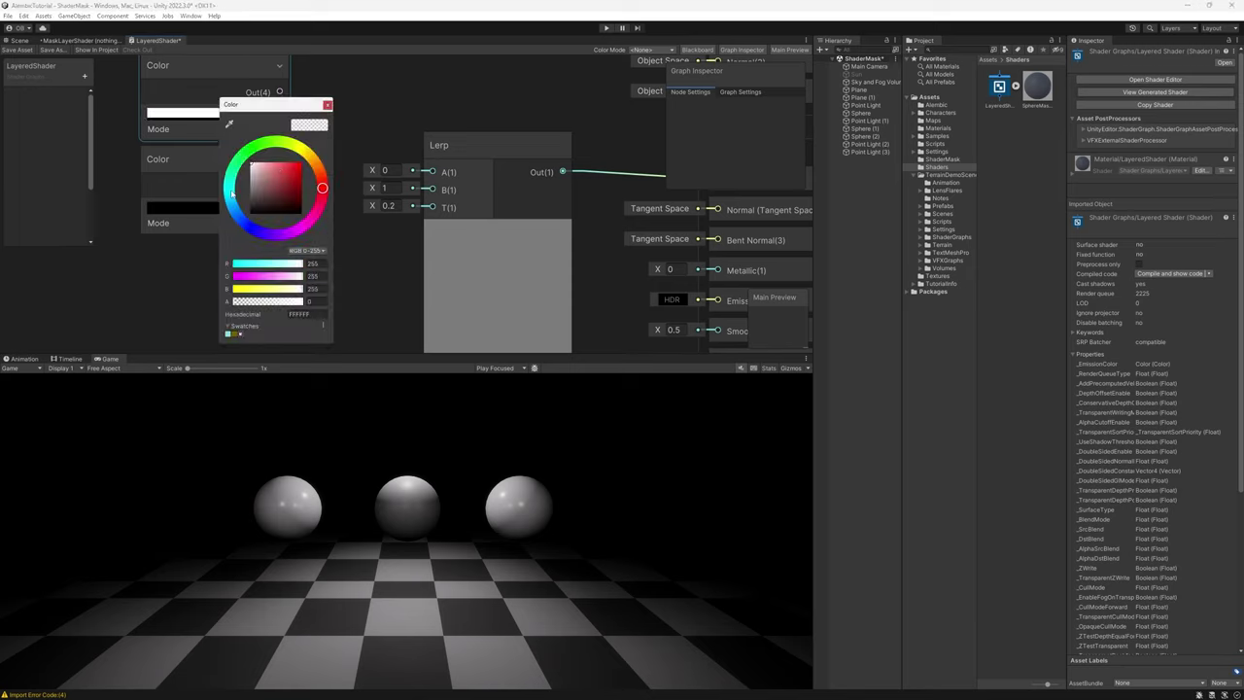
click(193, 208)
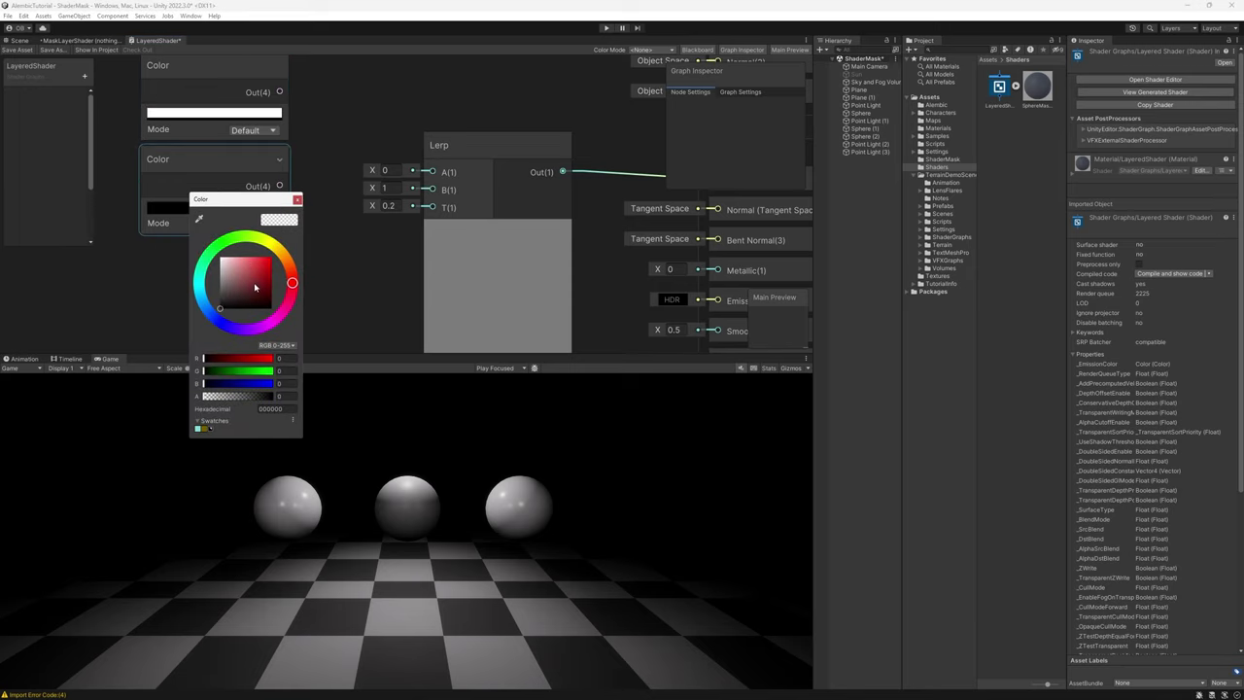
mouse_move(282, 257)
mouse_down()
mouse_move(293, 289)
mouse_move(371, 200)
mouse_up()
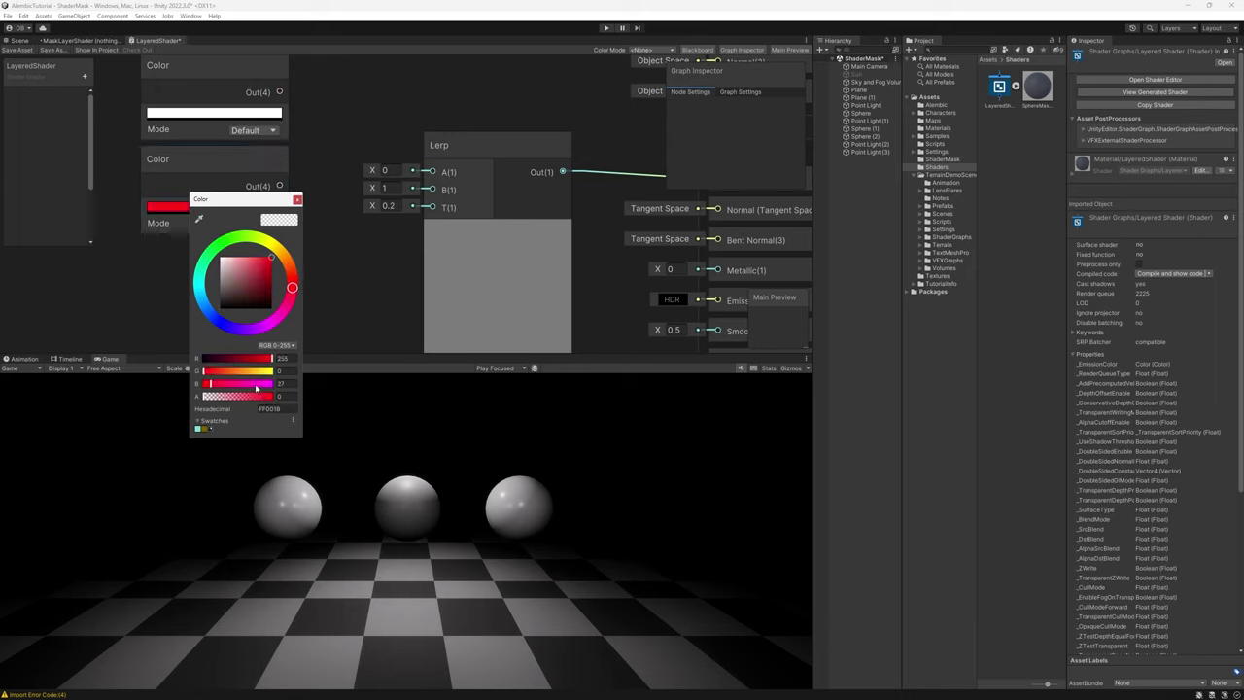
click(343, 278)
drag(279, 91, 432, 171)
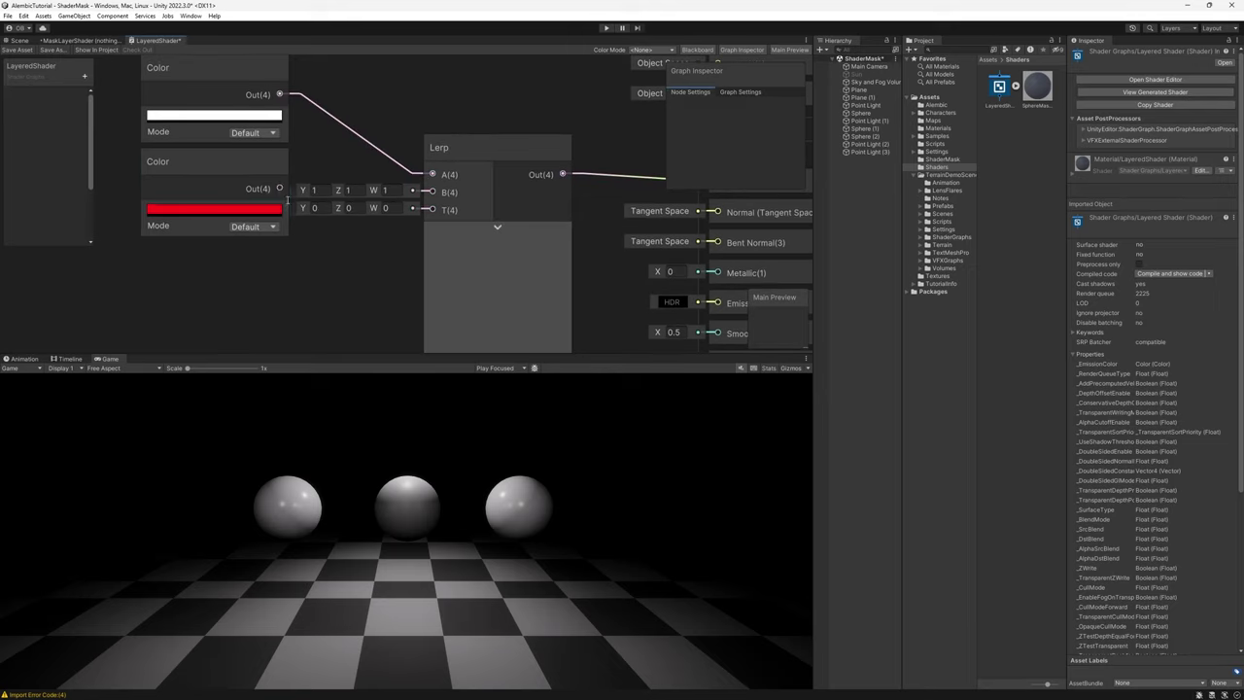
drag(280, 189, 432, 192)
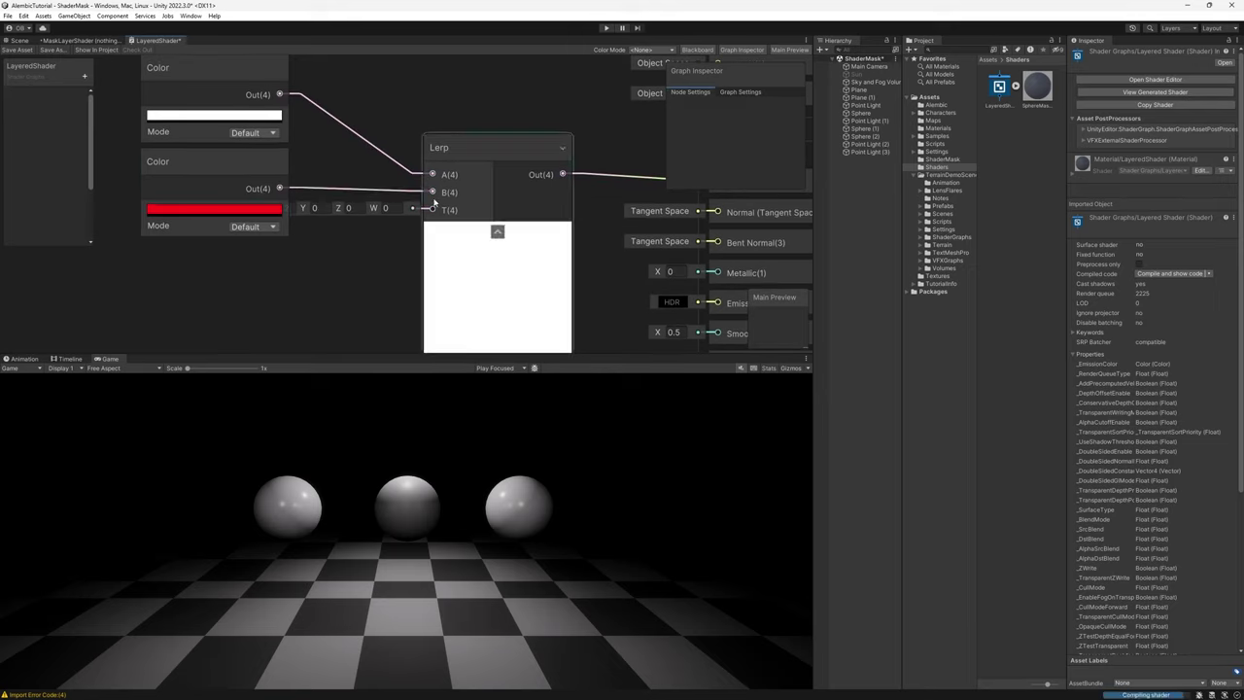
- Add a Float node below the Color nodes and connect its output to the Lerp node's T input
right_click(282, 284)
click(293, 293)
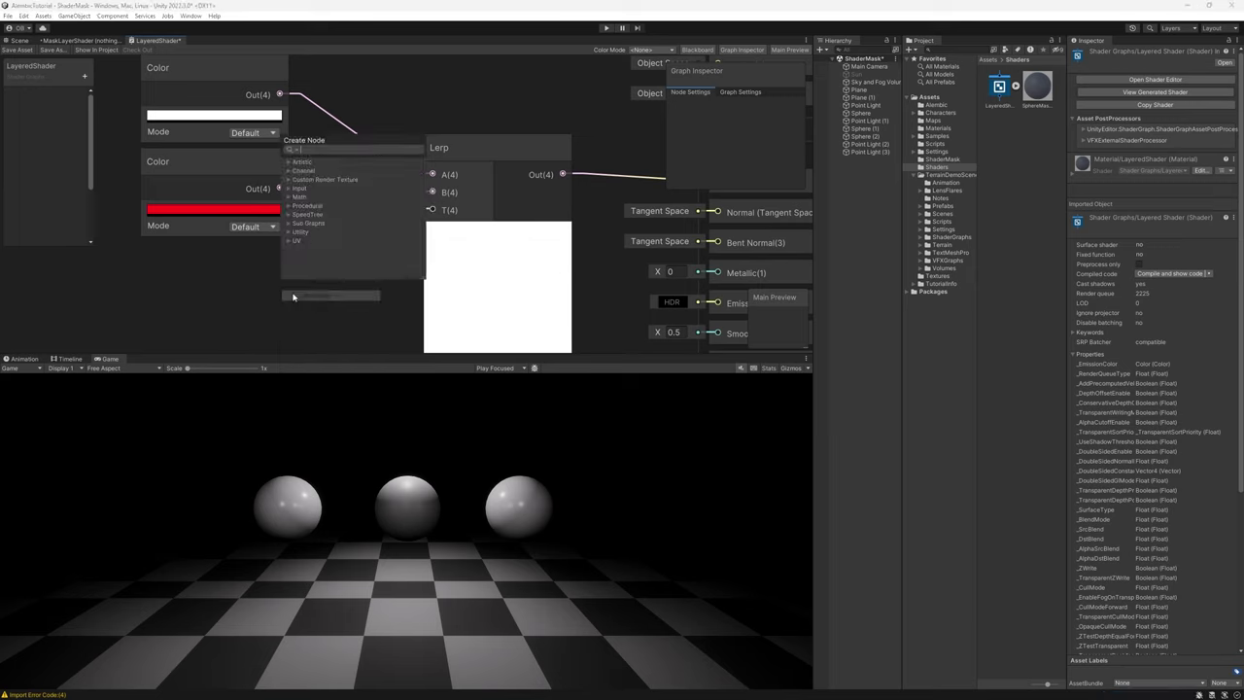
text(float)
key(Return)
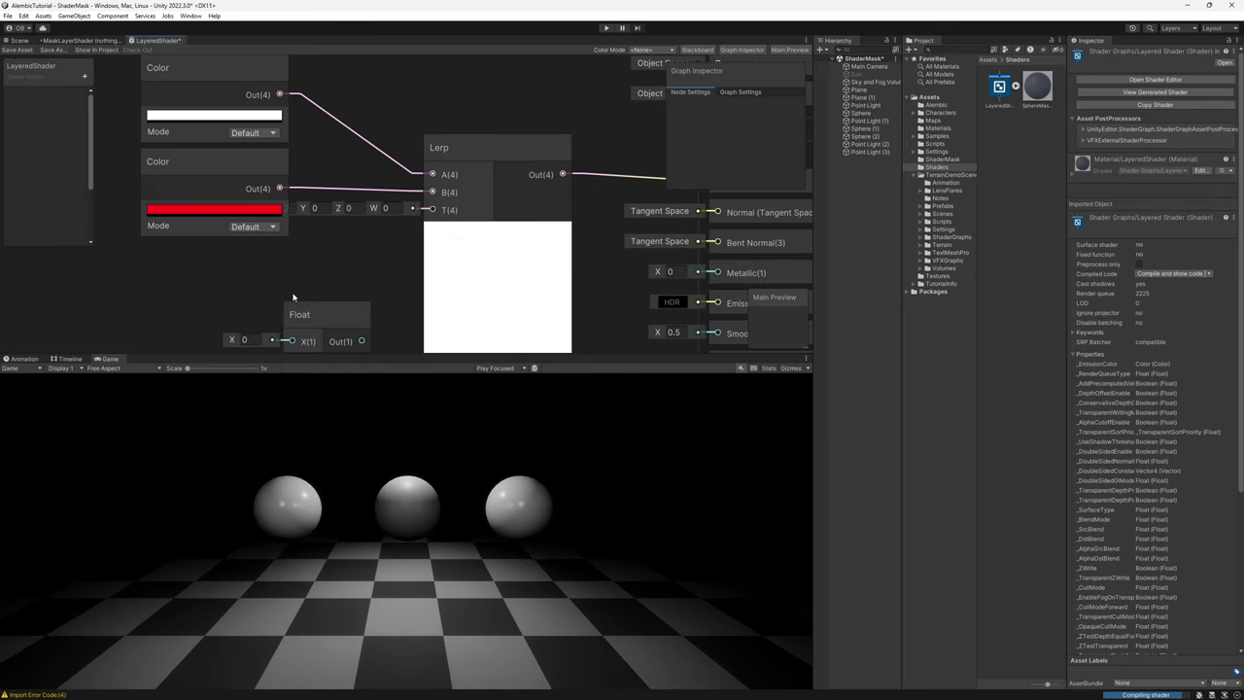
drag(320, 305, 219, 261)
drag(266, 298, 432, 210)
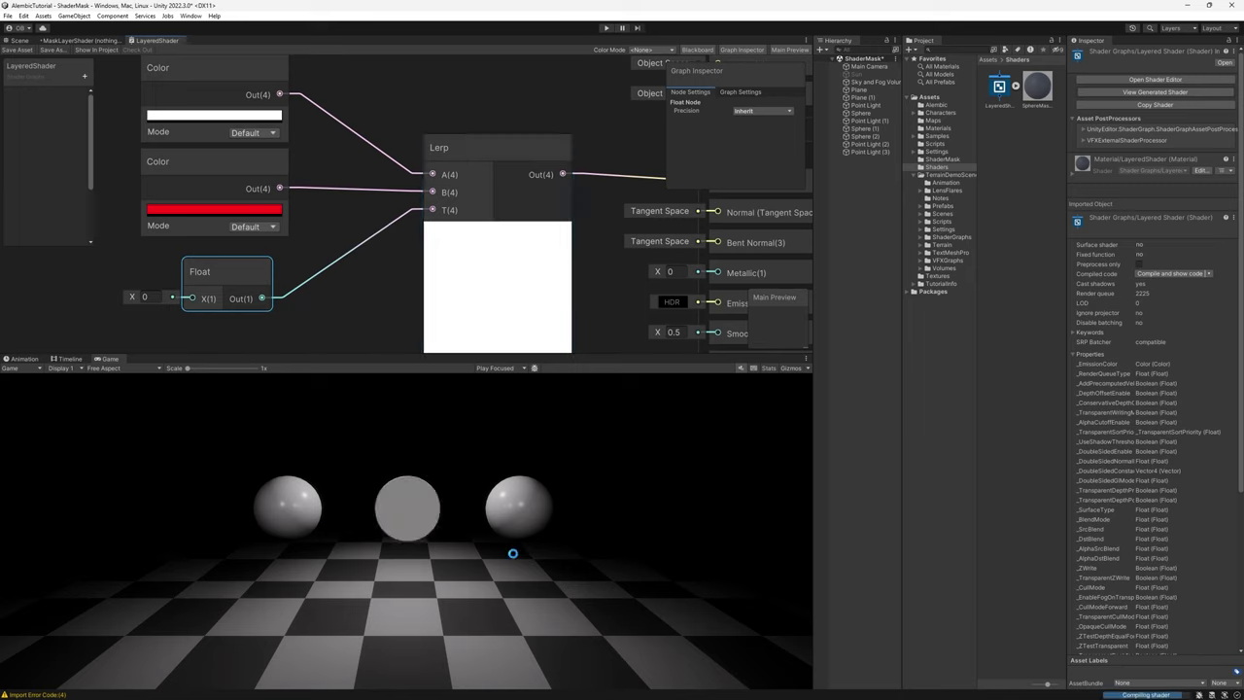
- Set the Float node's X value to 1
middle_drag(419, 314, 451, 273)
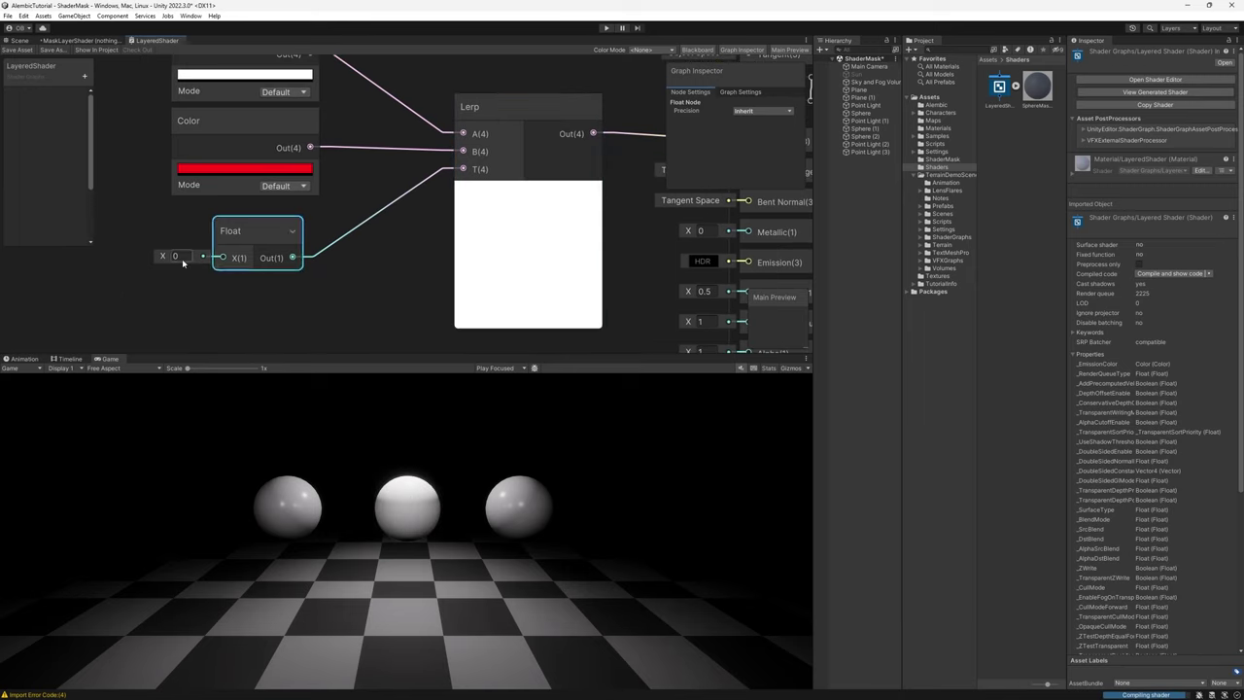
click(176, 255)
text(1)
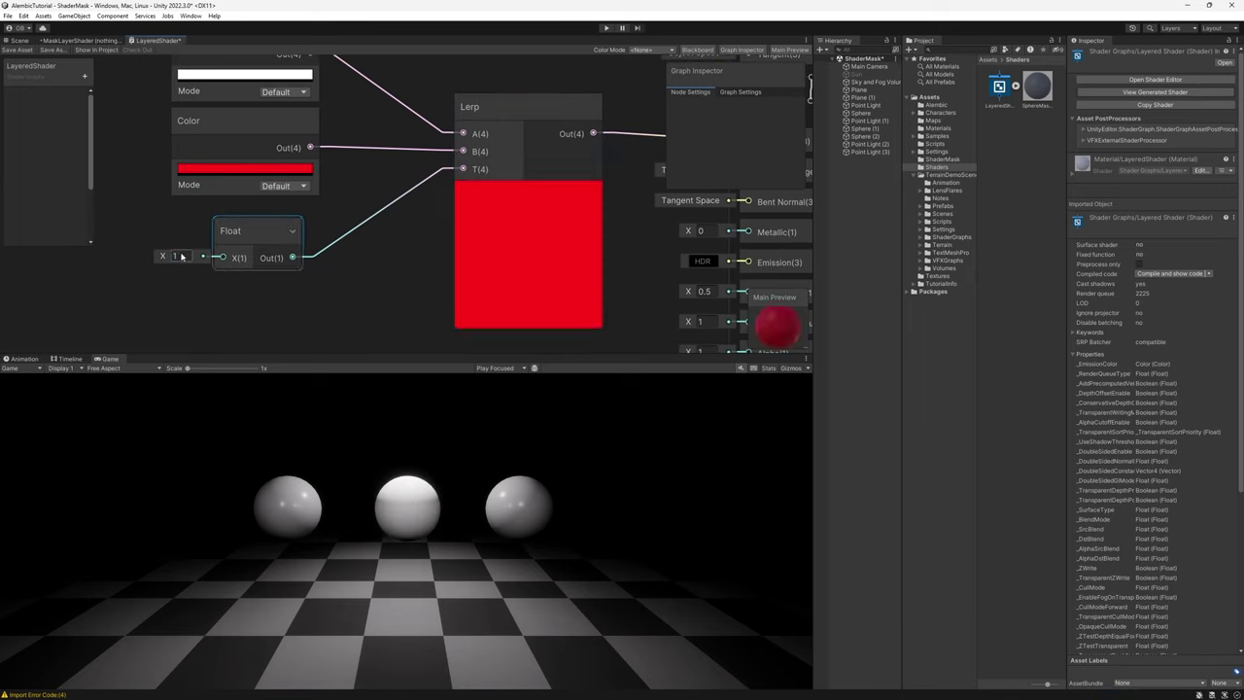
- Save the graph, set the Float node's X value to 0.5, and save the graph again
key(ctrl+s)
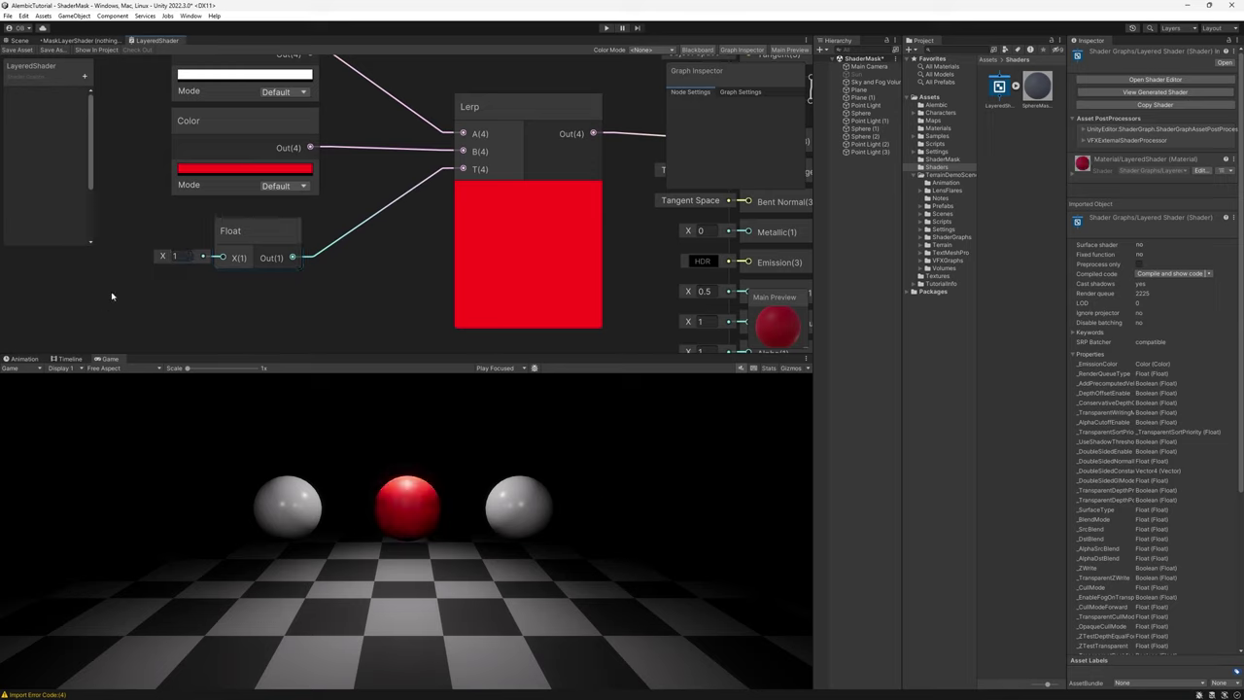
text(0.5)
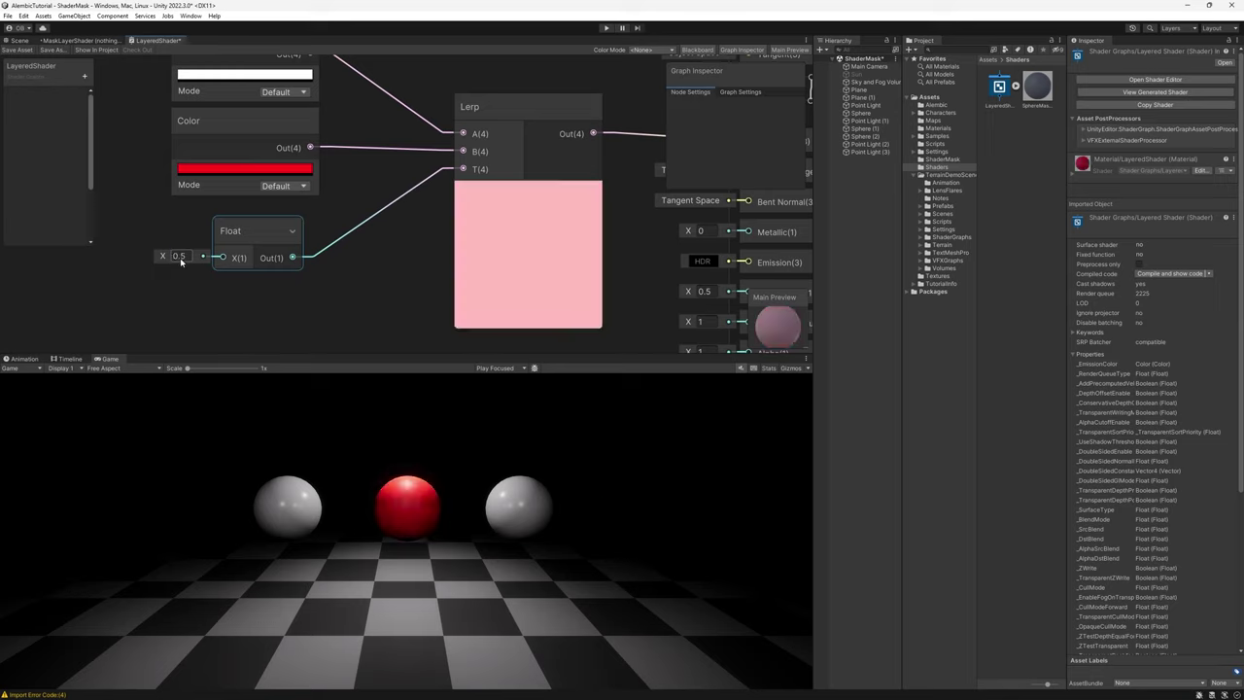
click(14, 50)
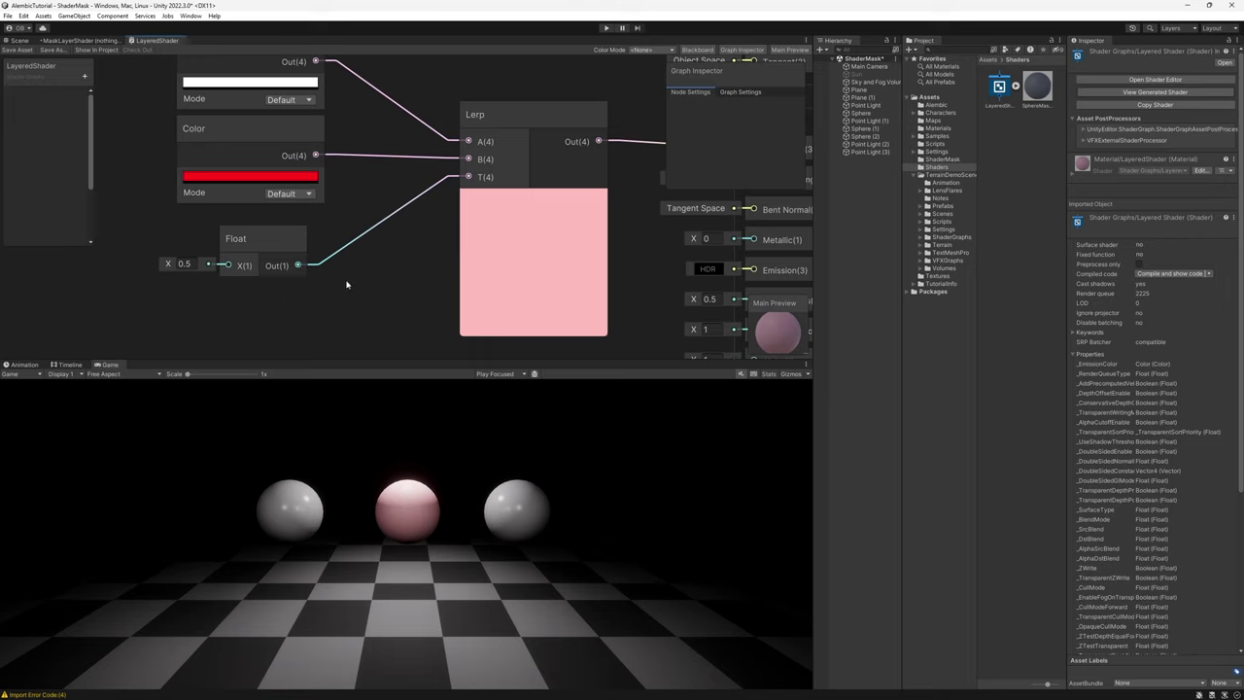
- Delete the Float node that feeds the Lerp node's T input
middle_drag(200, 295, 206, 348)
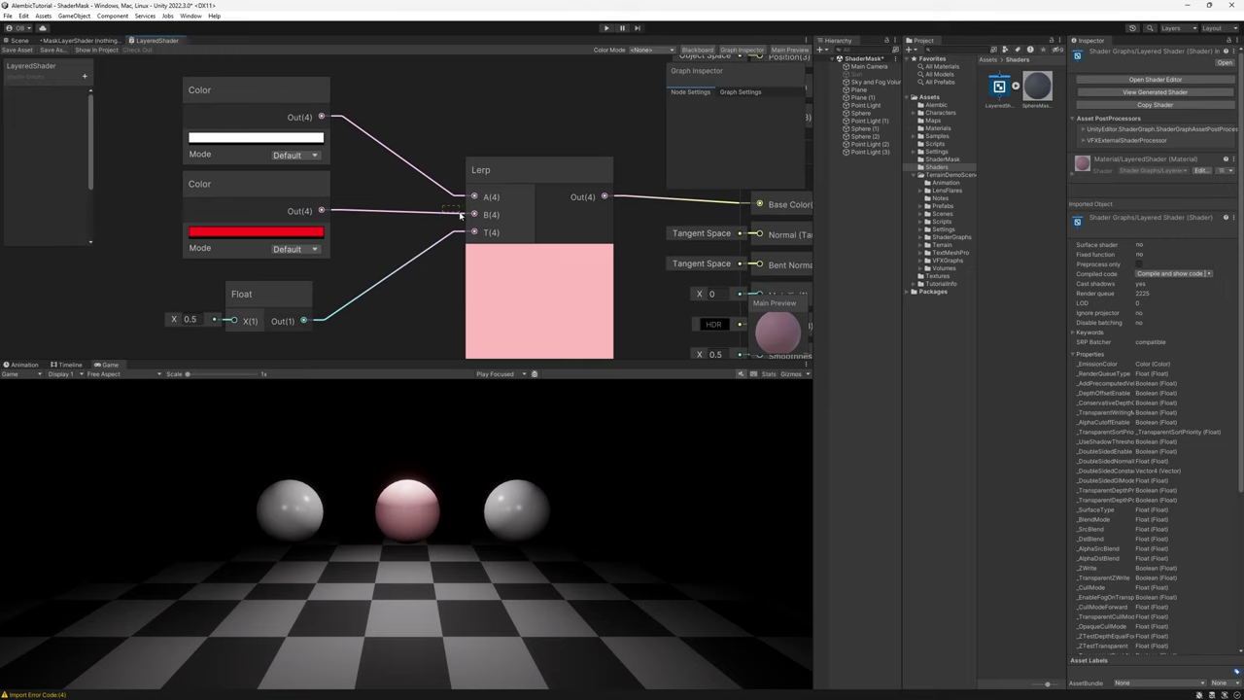
click(516, 221)
middle_drag(330, 328, 313, 244)
click(309, 236)
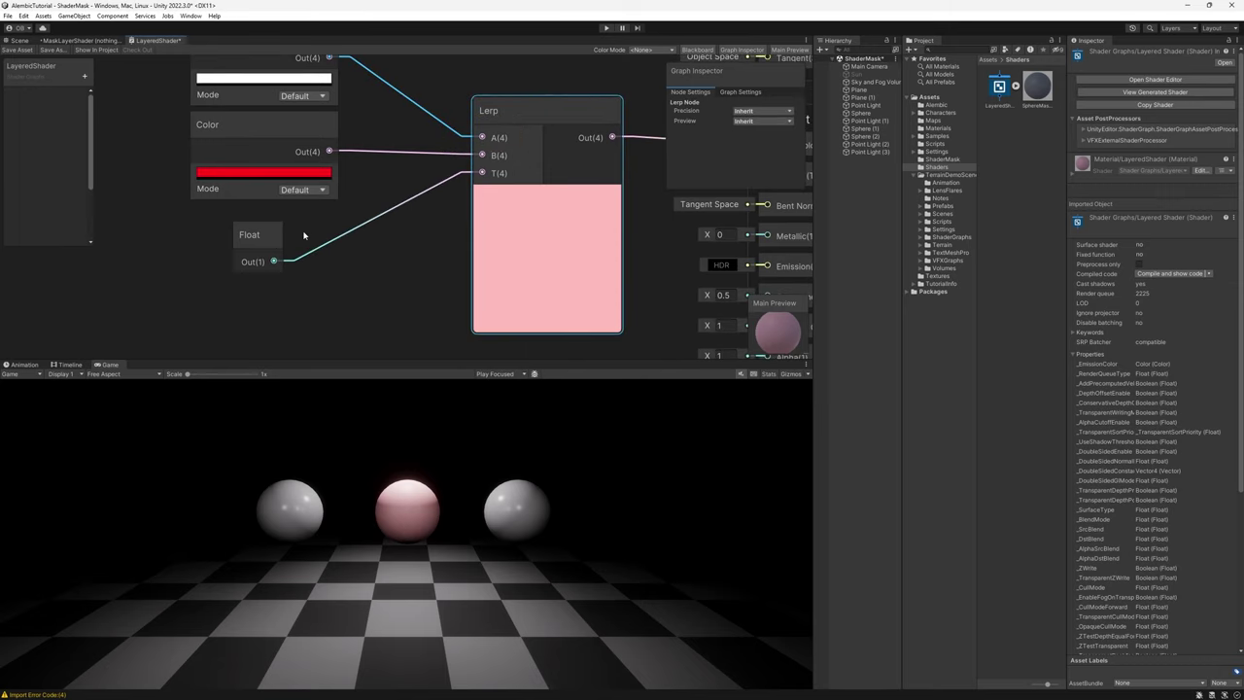
key(Delete)
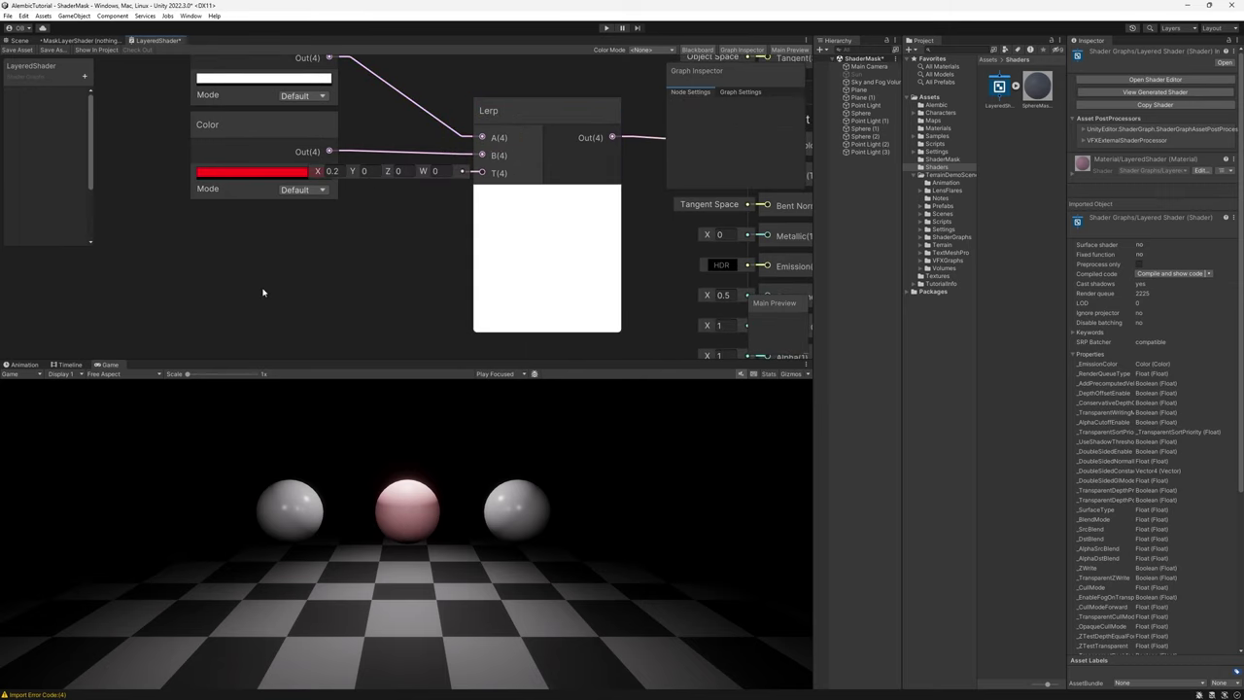
- Add a Voronoi node below the Color nodes, connect its output to the Lerp's T input, and save the graph
key(space)
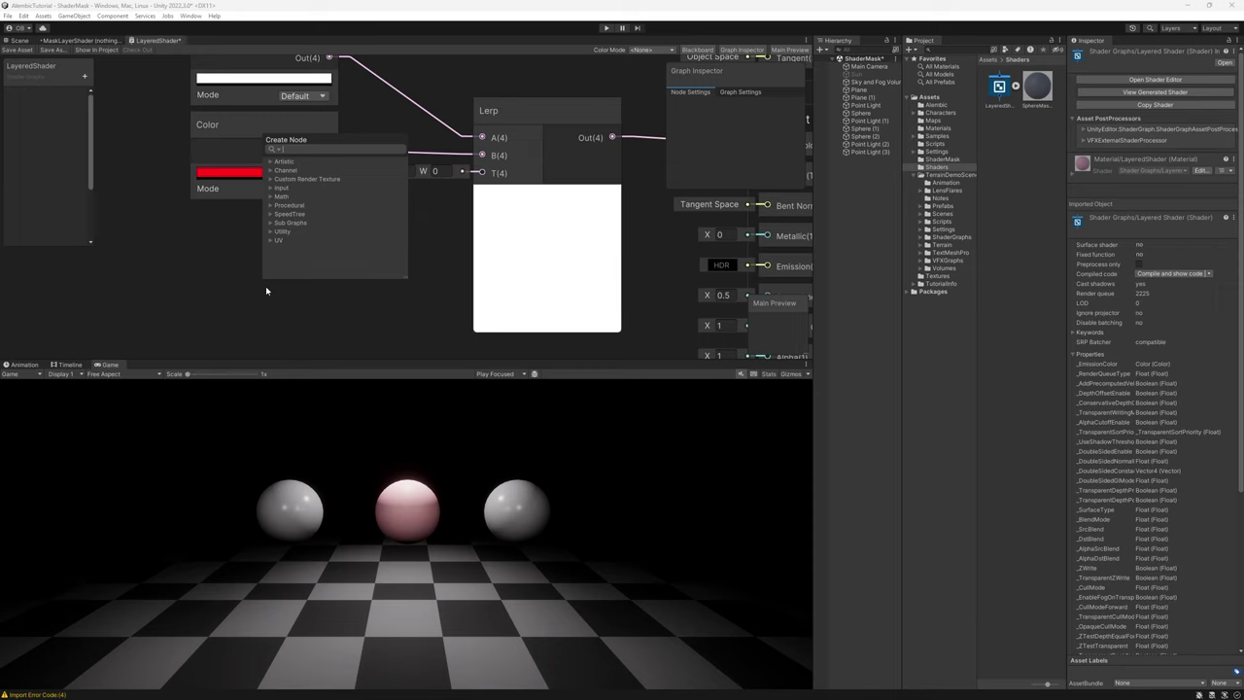
text(voronoi)
key(Return)
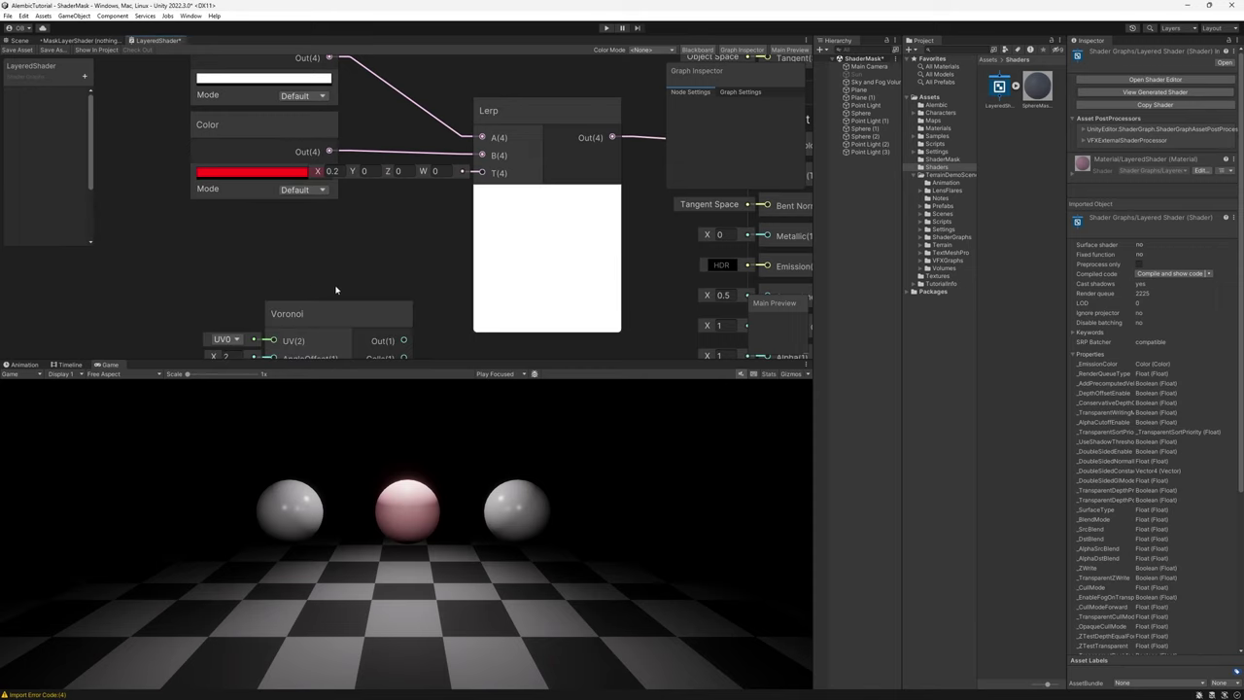
drag(332, 314, 433, 181)
scroll(284, 214, down, 2)
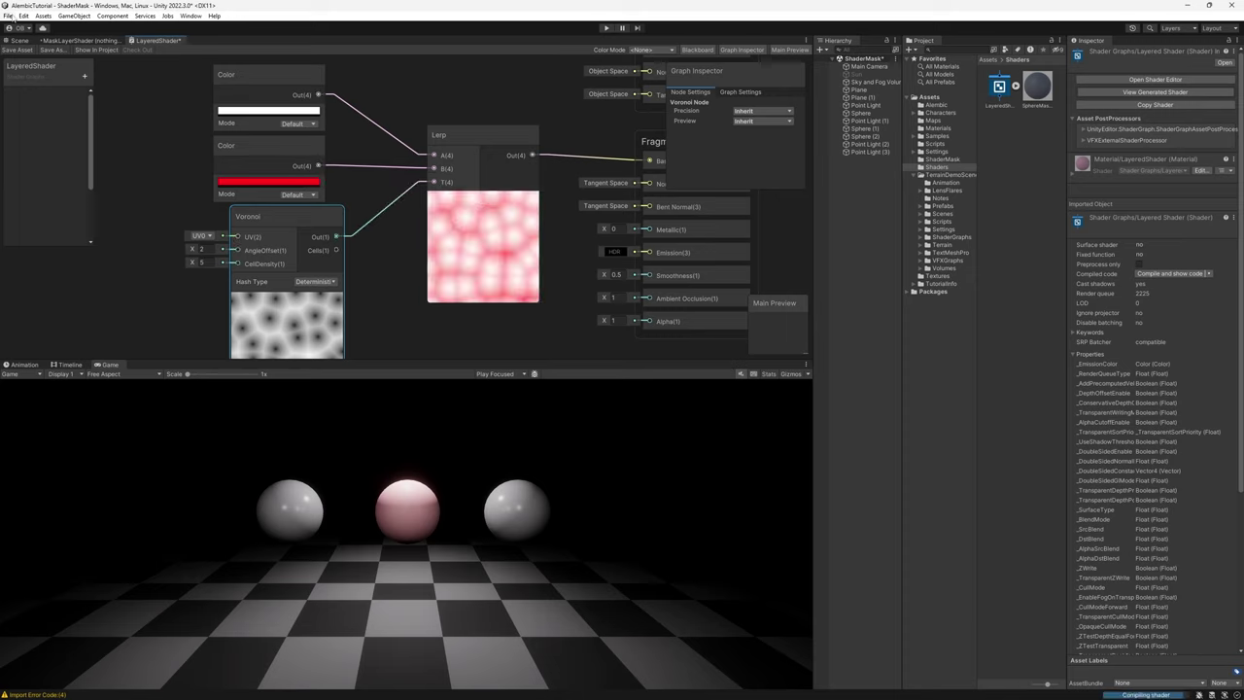
click(17, 50)
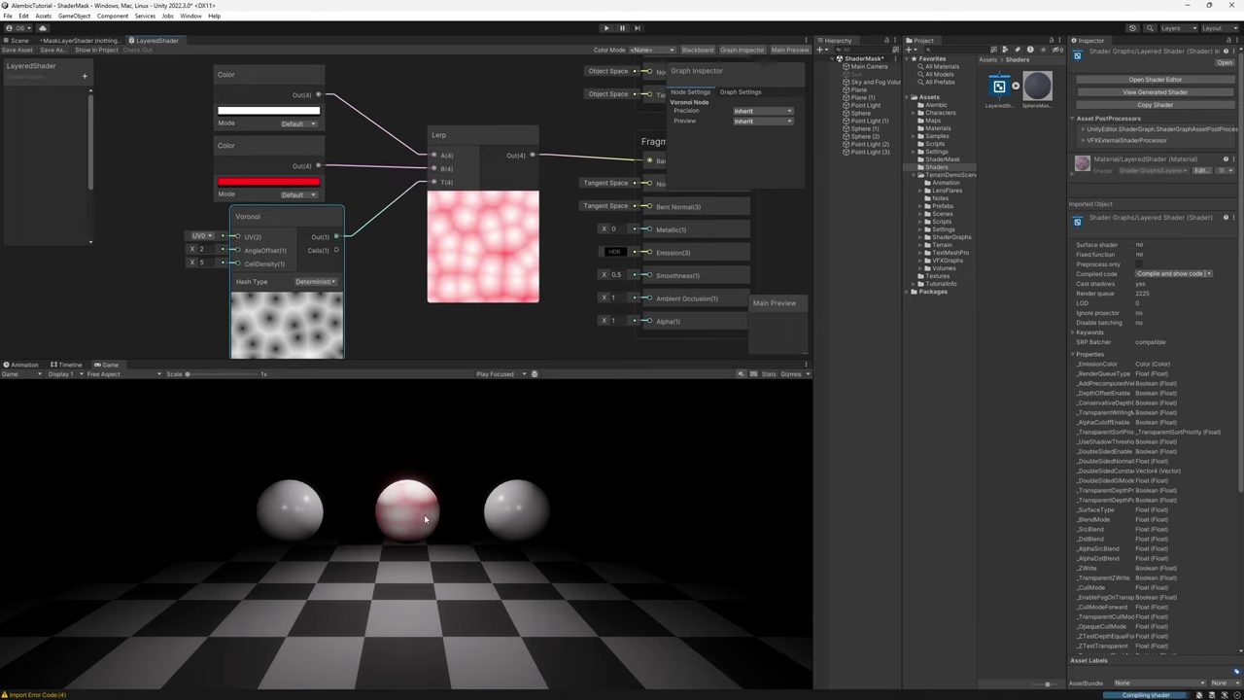
- Review the white and red Color nodes and the Voronoi node that feed the Lerp node
middle_drag(297, 327, 283, 298)
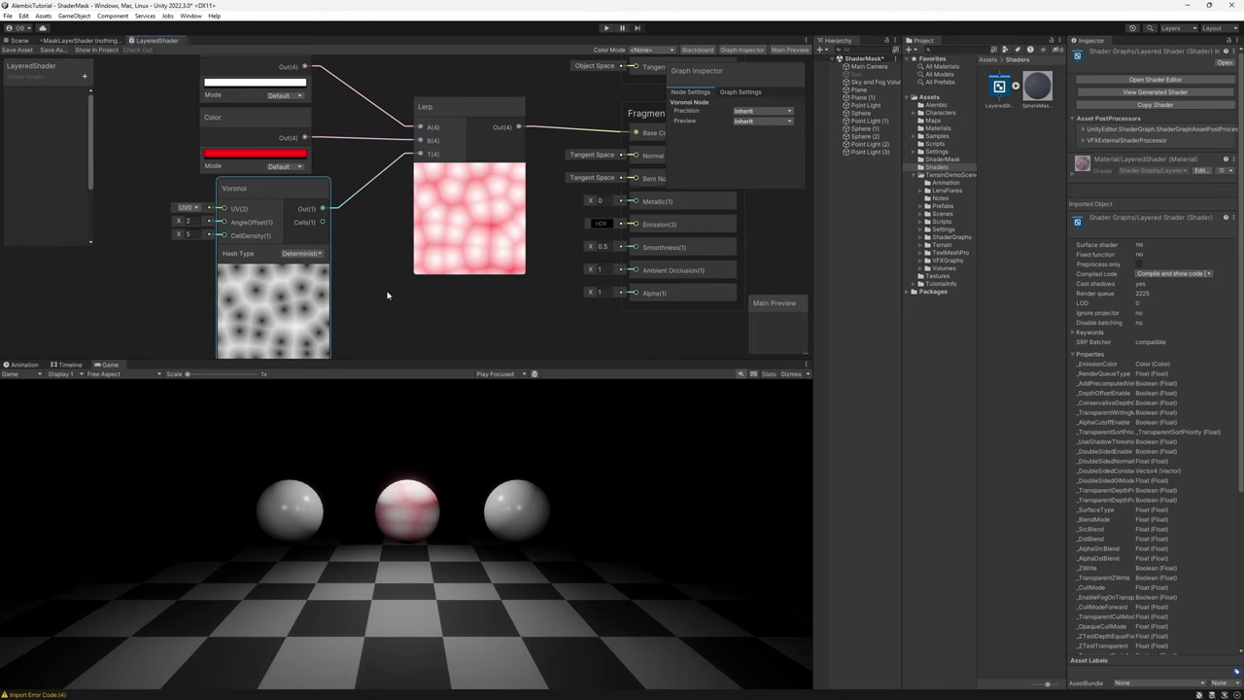
middle_drag(388, 299, 410, 353)
drag(215, 85, 376, 144)
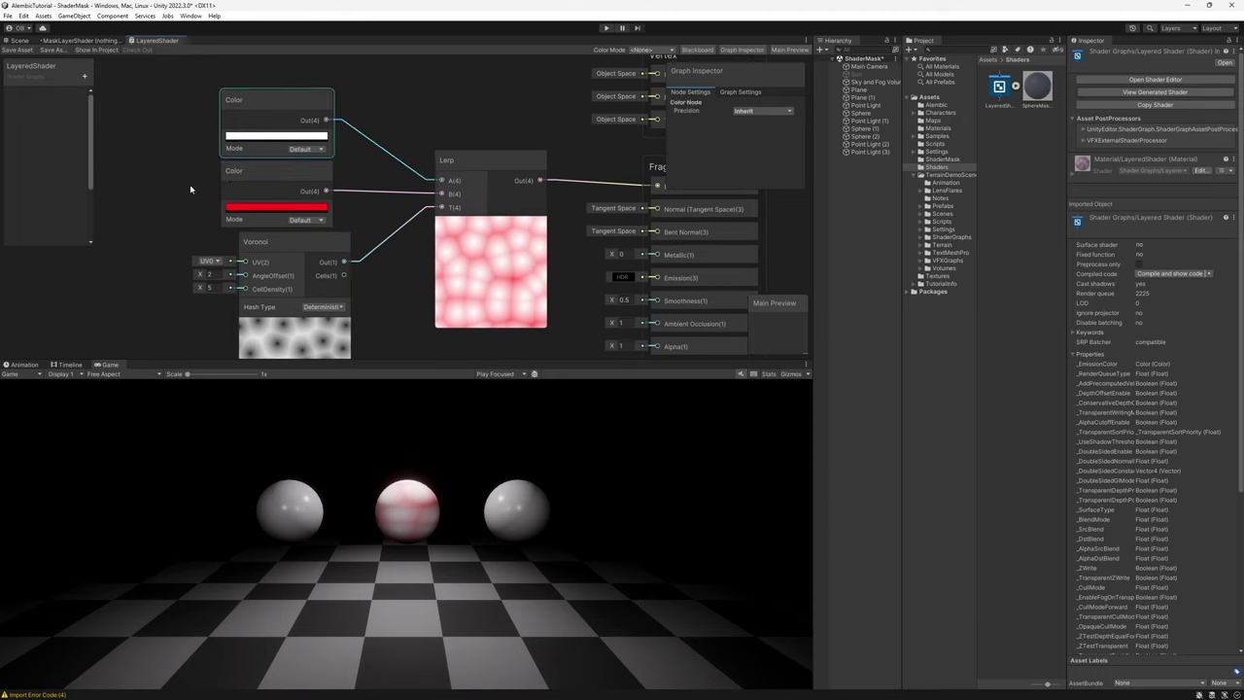
drag(186, 170, 331, 218)
middle_drag(347, 281, 370, 154)
click(213, 231)
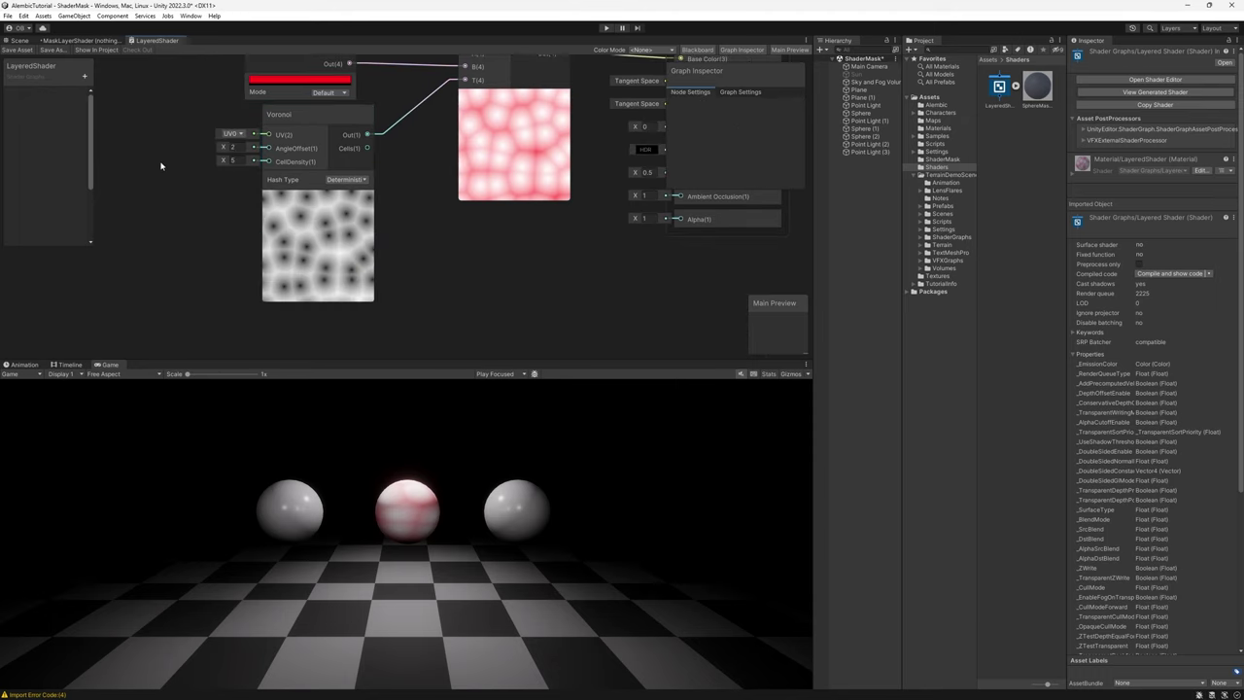
drag(160, 144, 385, 278)
drag(386, 279, 388, 279)
middle_drag(464, 179, 462, 260)
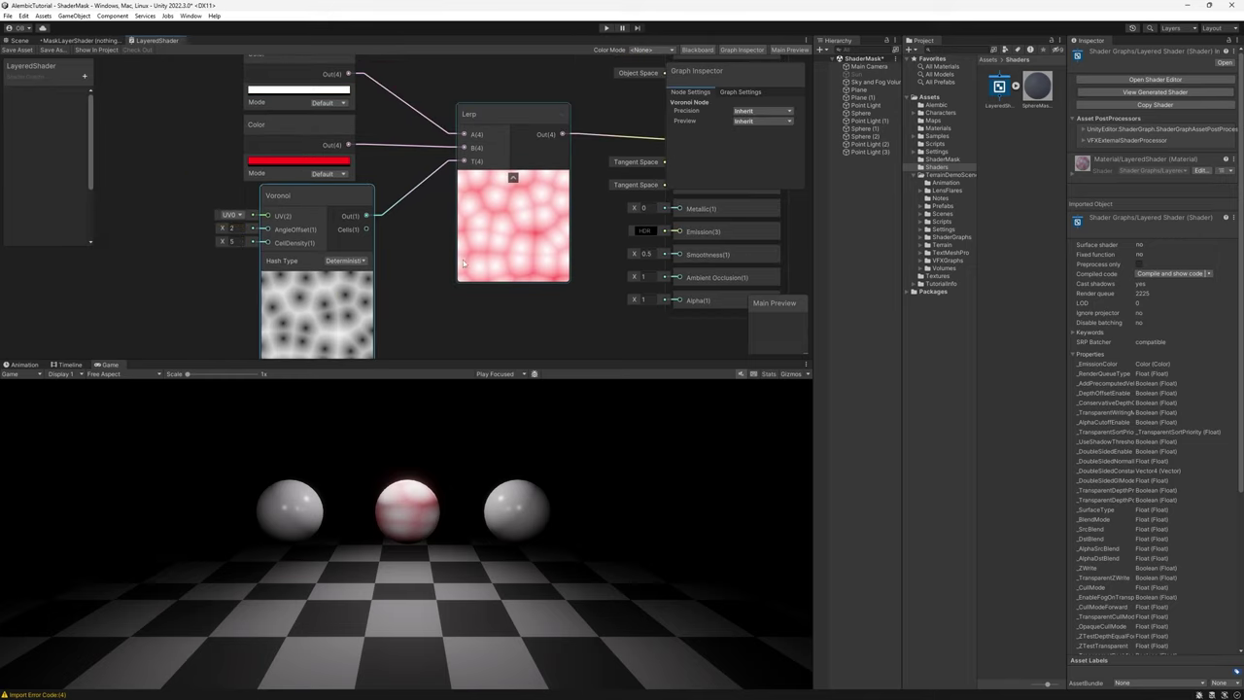
- Create a Texture 2D property in the shader graph and name it Layer1
click(84, 76)
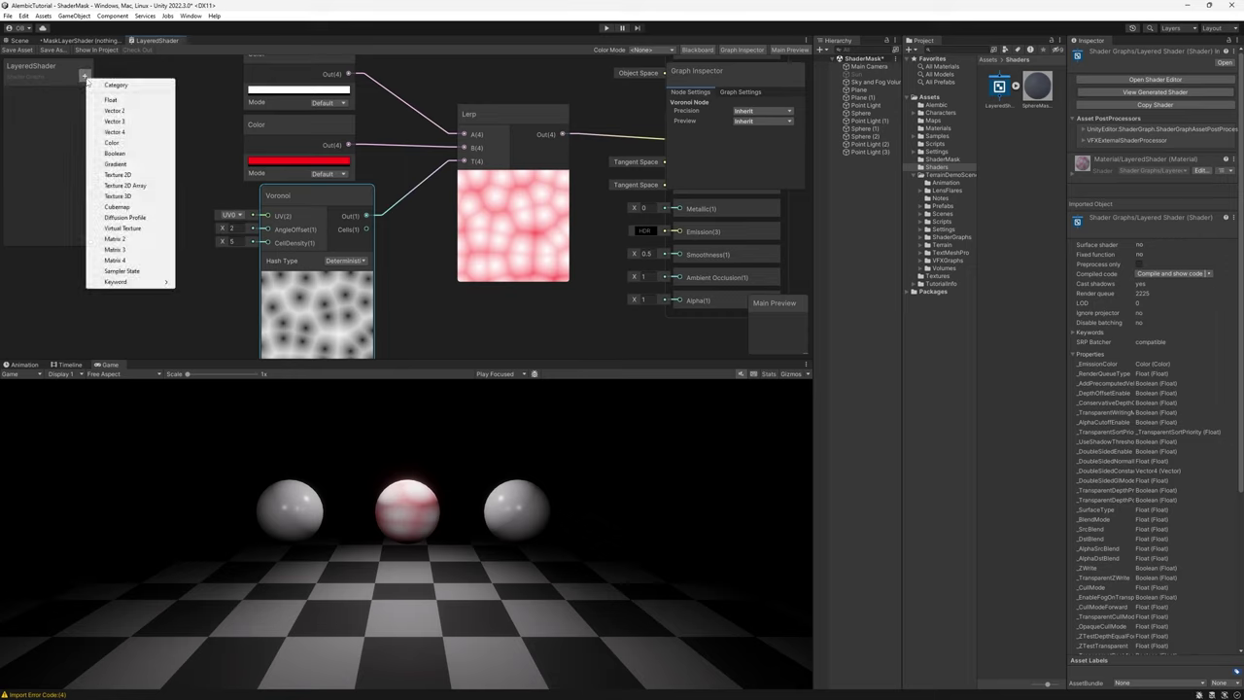
click(115, 175)
text(Layer1)
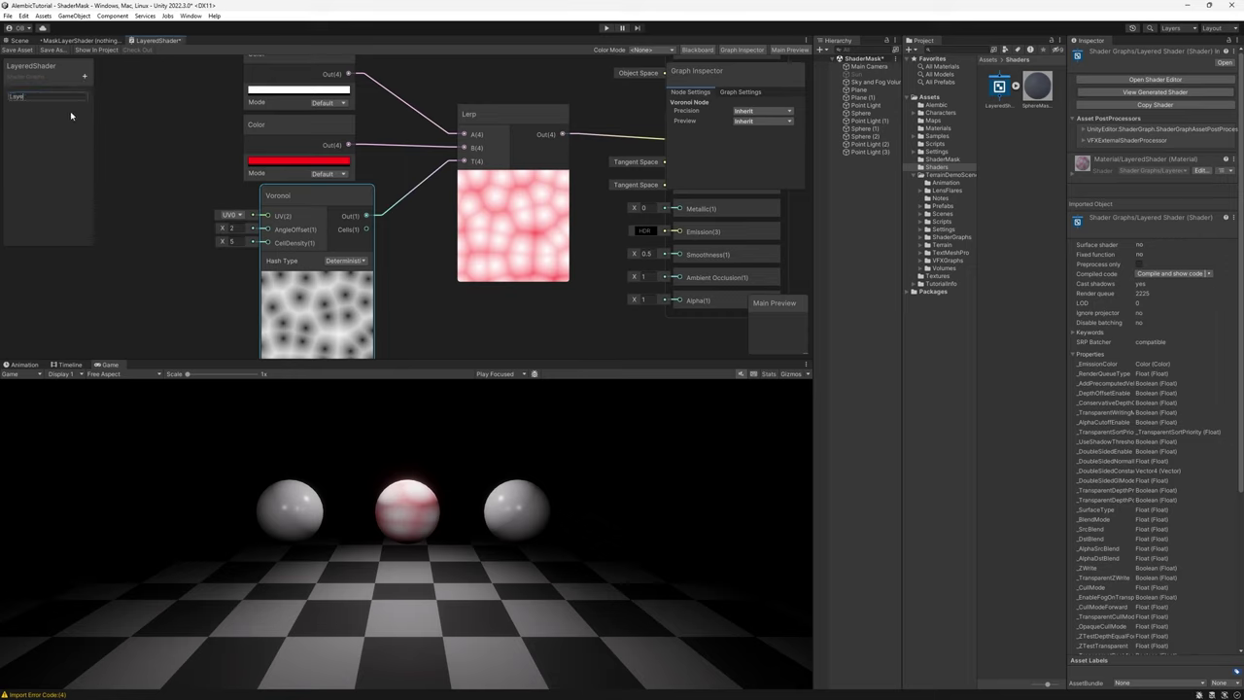
key(Return)
- Duplicate the Layer1 property twice and rename the copies Layer2 and MaskLayer
double_click(36, 108)
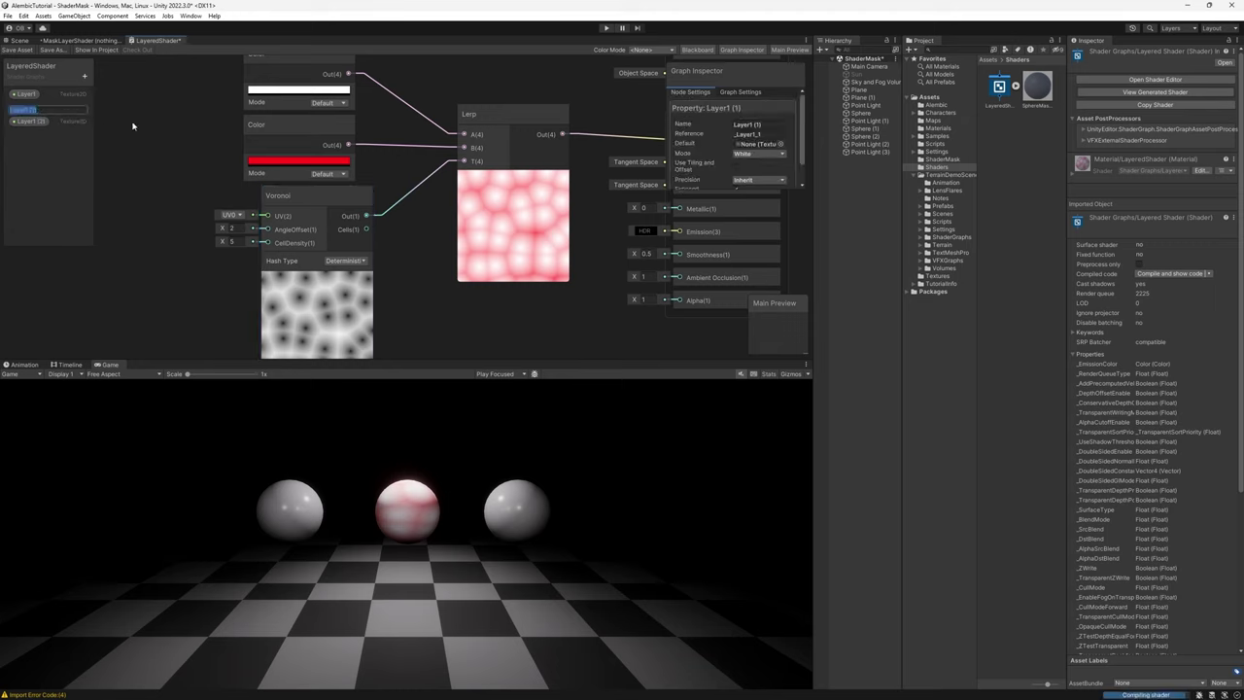
key(Right)
key(BackSpace)
text(2)
key(Return)
double_click(38, 123)
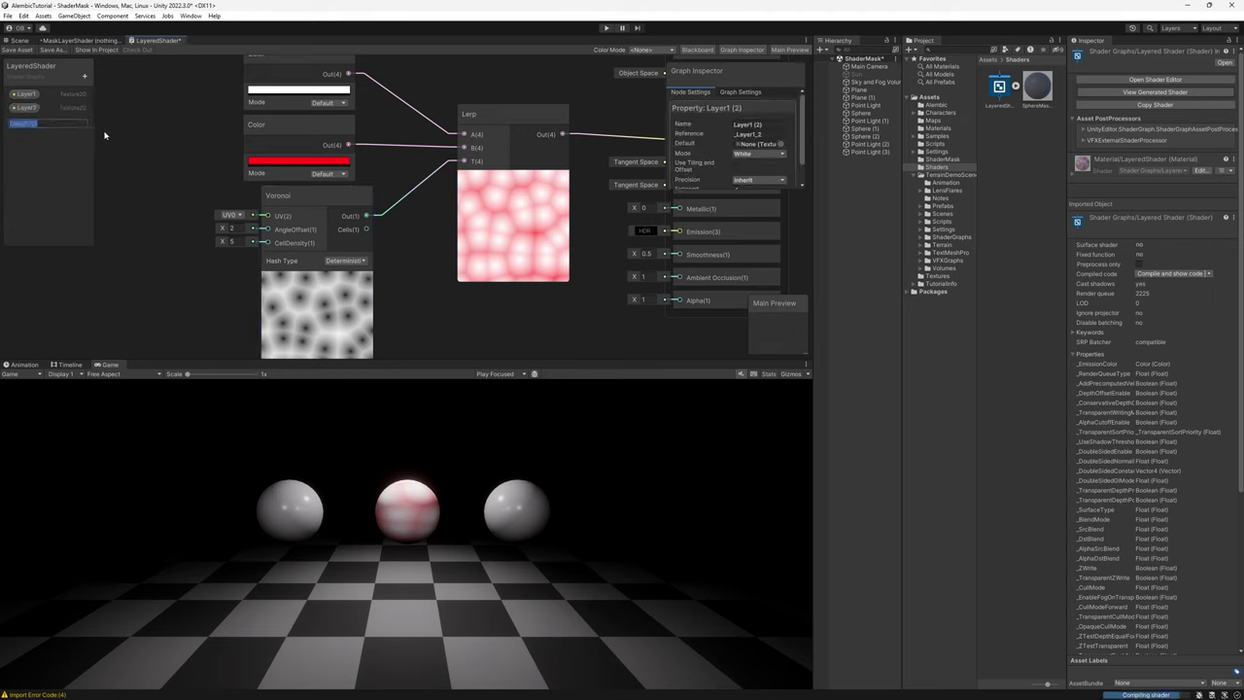
text(Mask)
key(Return)
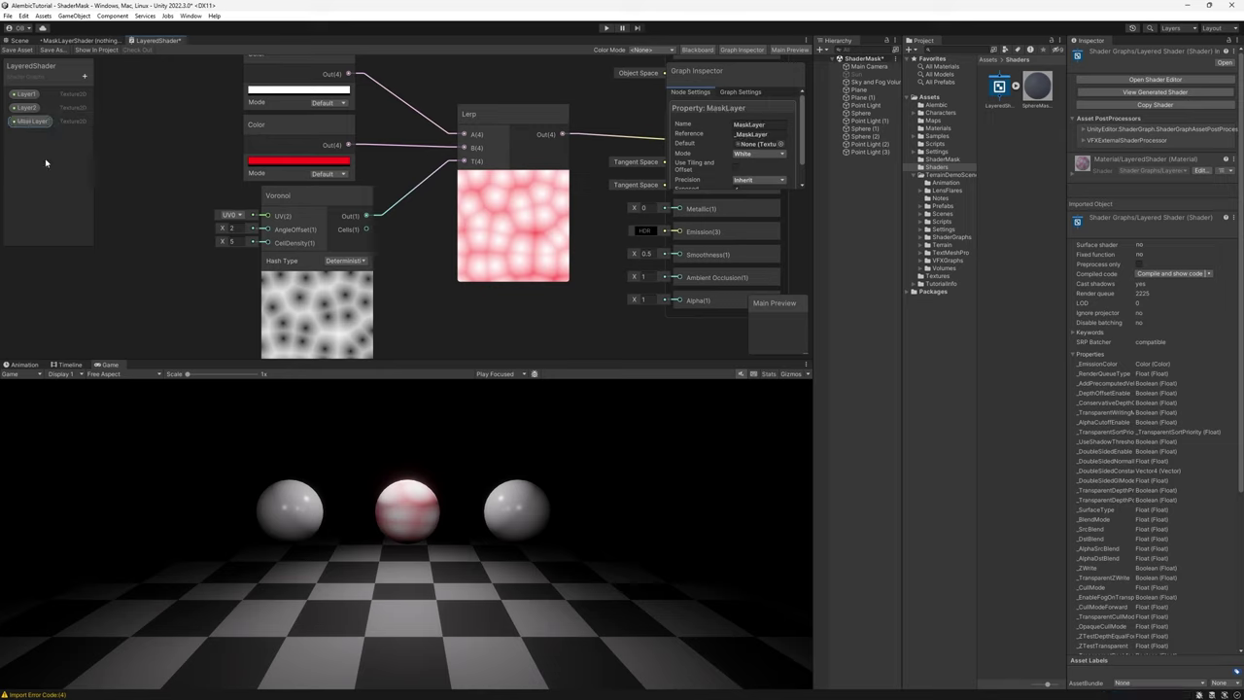
- Place the Layer1, Layer2 and MaskLayer properties in the graph as nodes, stacked one above the other
drag(27, 109, 163, 95)
click(171, 225)
drag(175, 155, 169, 123)
- Delete both Color nodes and the Voronoi node from the graph
scroll(242, 140, down, 2)
middle_drag(243, 122, 237, 142)
drag(233, 83, 314, 356)
key(Delete)
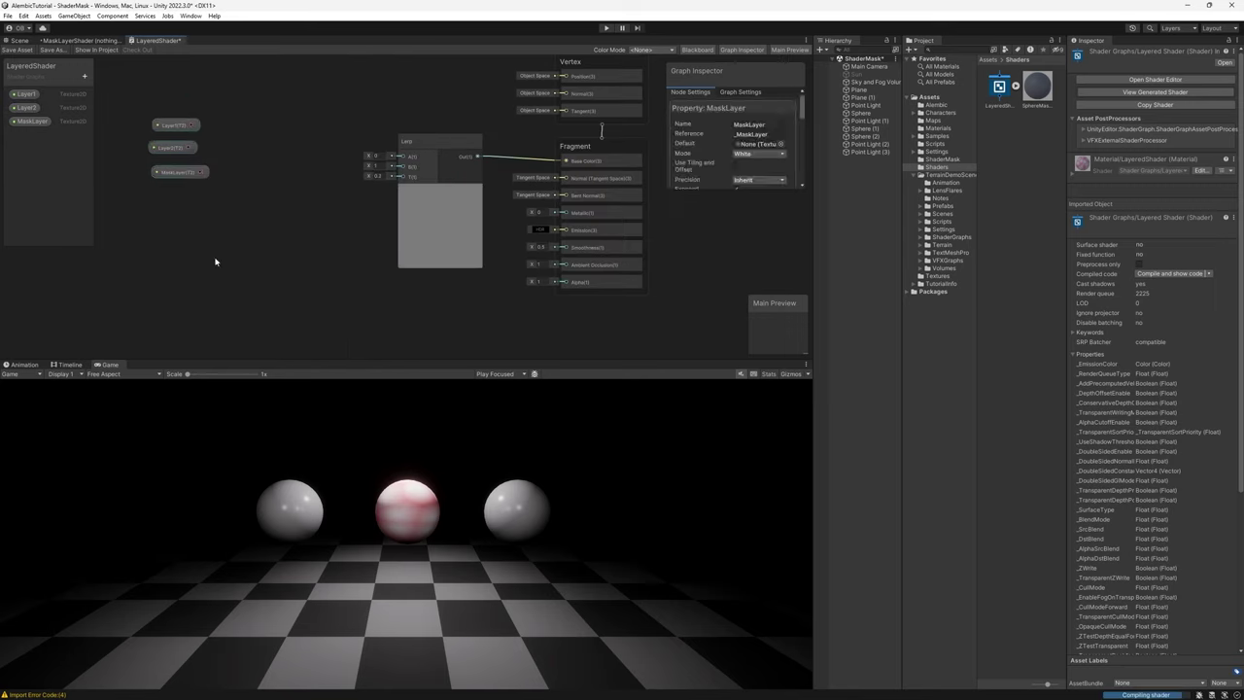
- Move the three texture property nodes farther away from the Lerp node to make room between them
scroll(308, 172, up, 3)
middle_drag(301, 156, 291, 157)
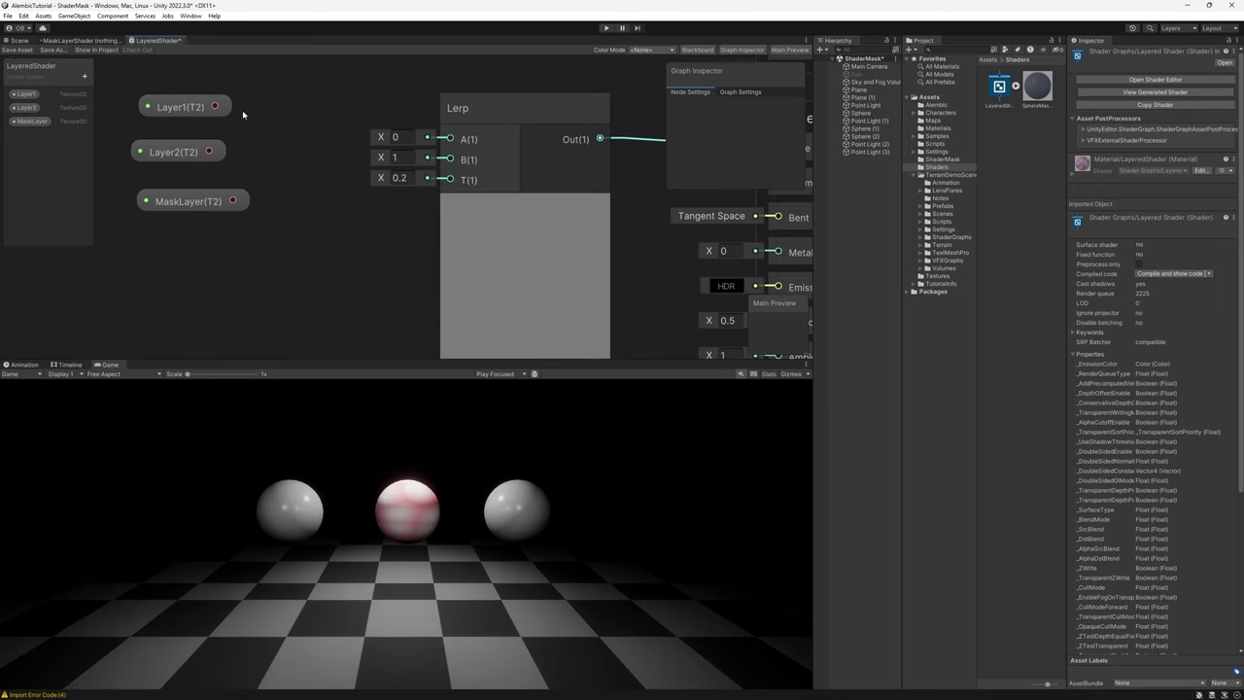
drag(177, 82, 107, 202)
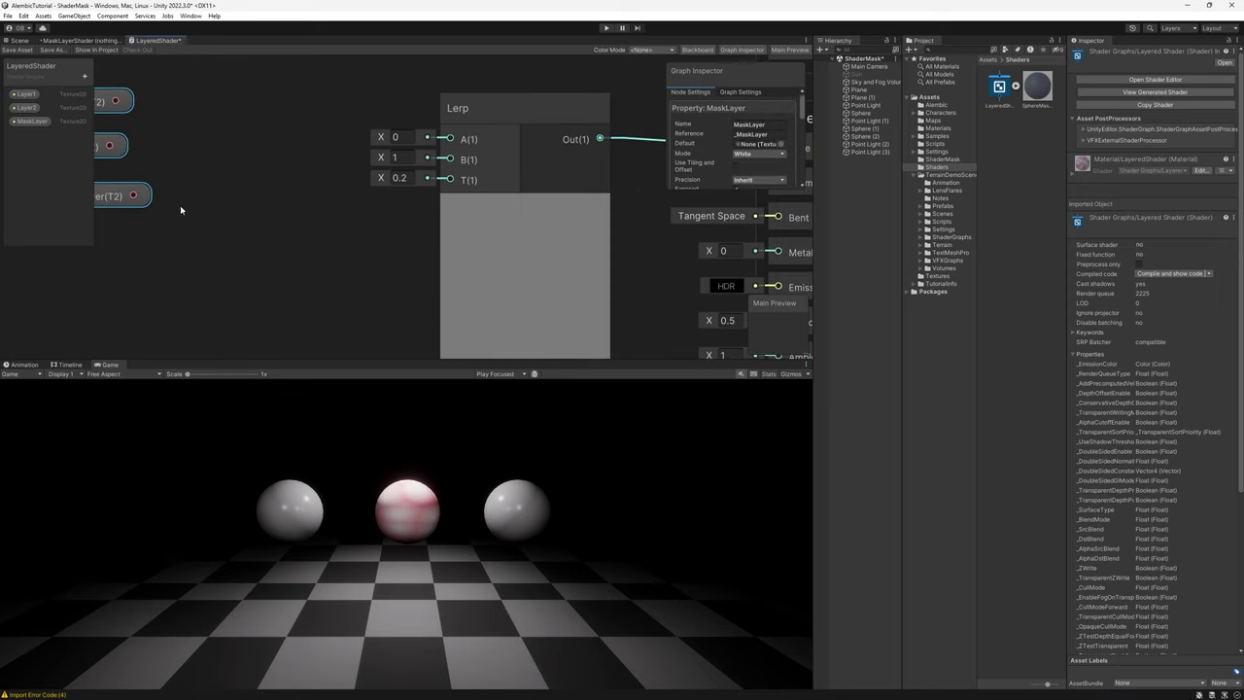
middle_drag(181, 208, 262, 218)
scroll(192, 222, down, 1)
drag(192, 212, 170, 214)
click(300, 175)
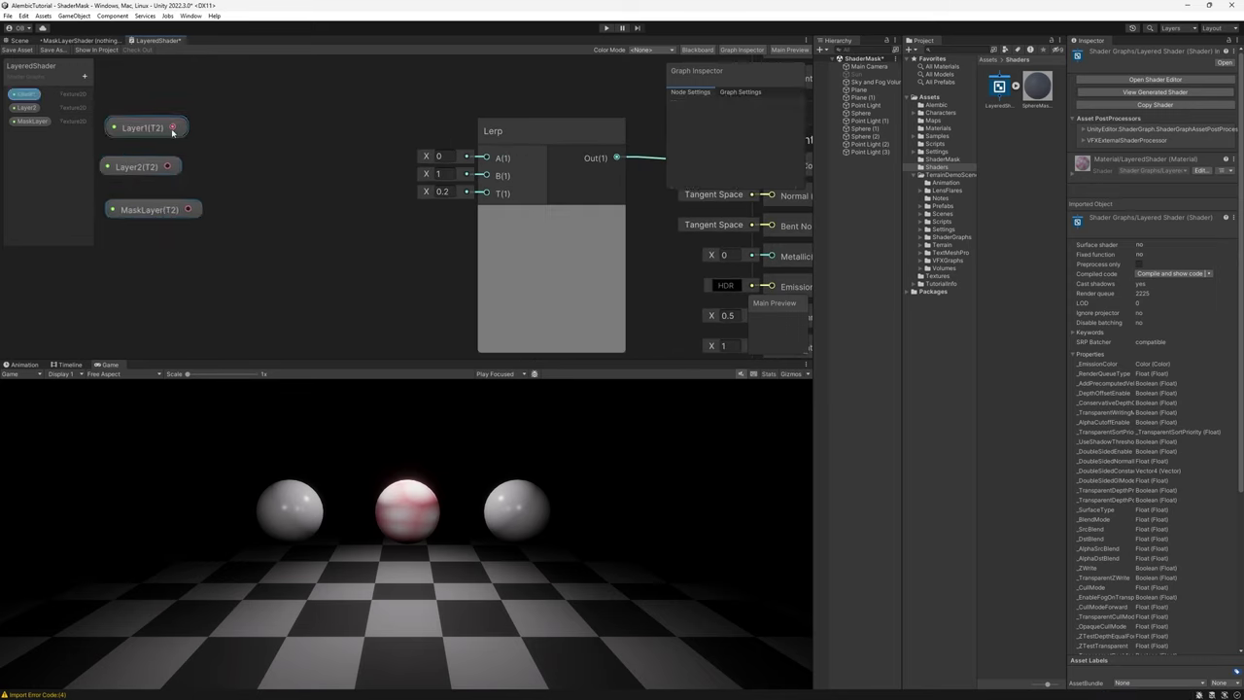
- Add a Sample Texture 2D node fed by Layer1, collapse its preview, and connect its RGBA output to the Lerp's A input
drag(173, 127, 295, 132)
text(sampl)
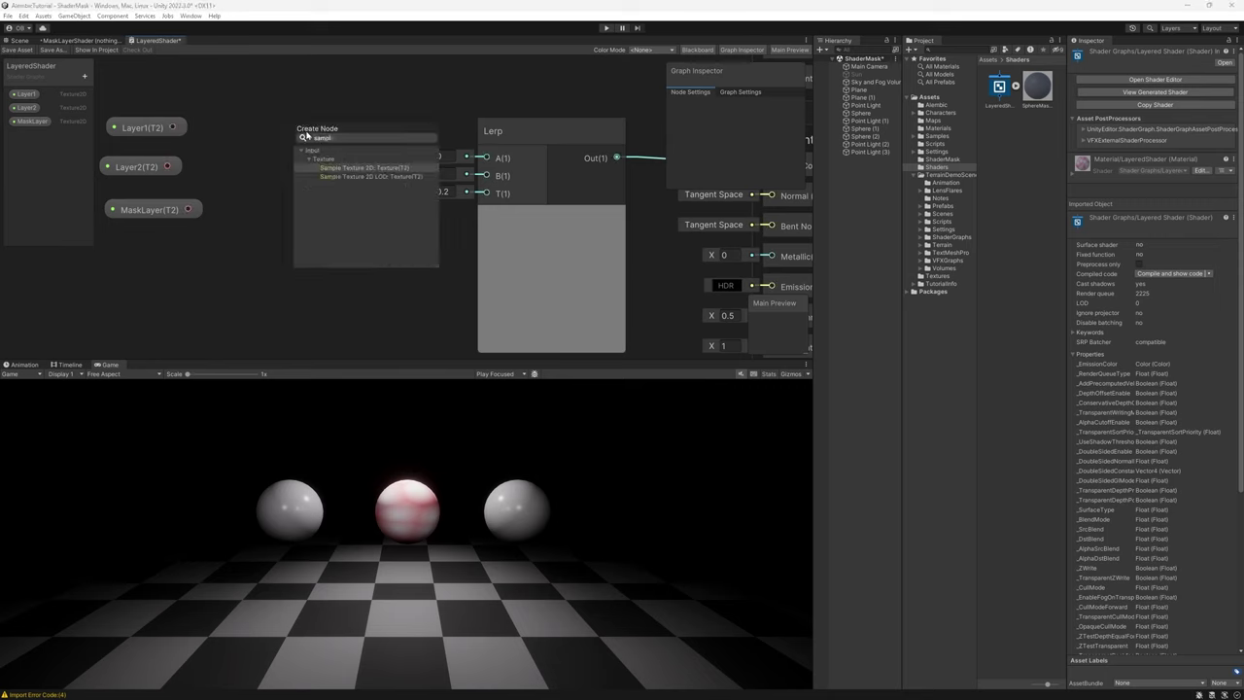
key(Return)
scroll(306, 136, down, 3)
click(309, 141)
click(311, 216)
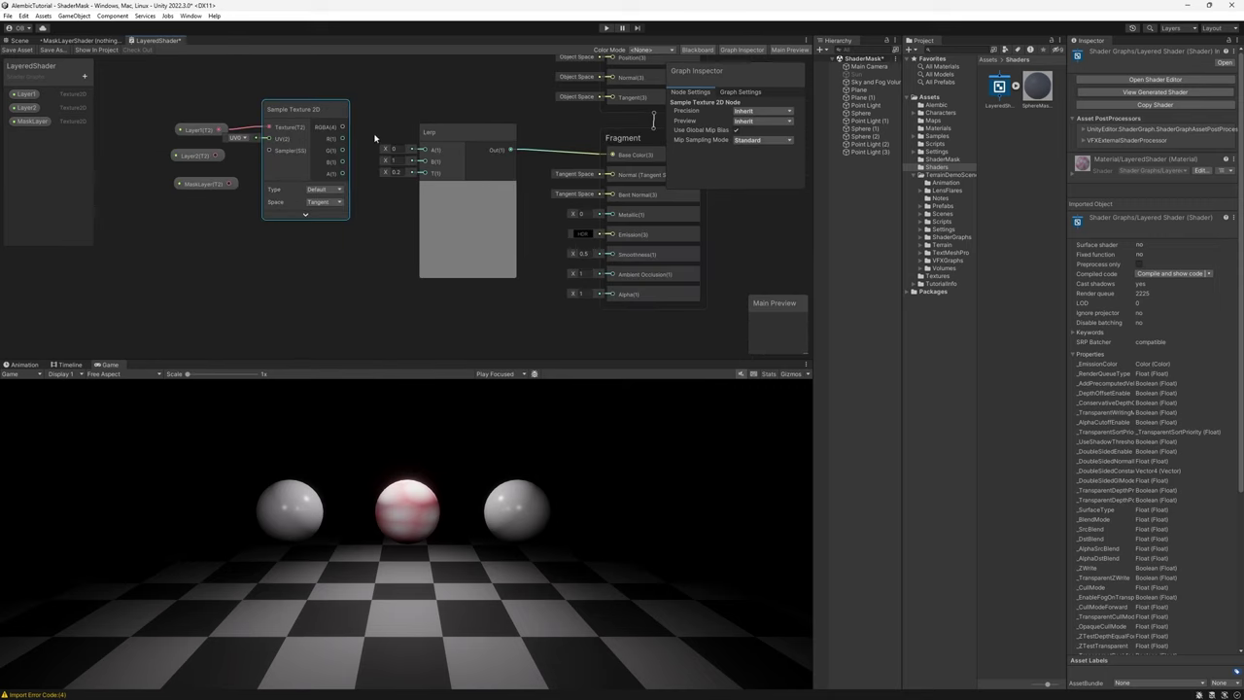
drag(343, 126, 428, 151)
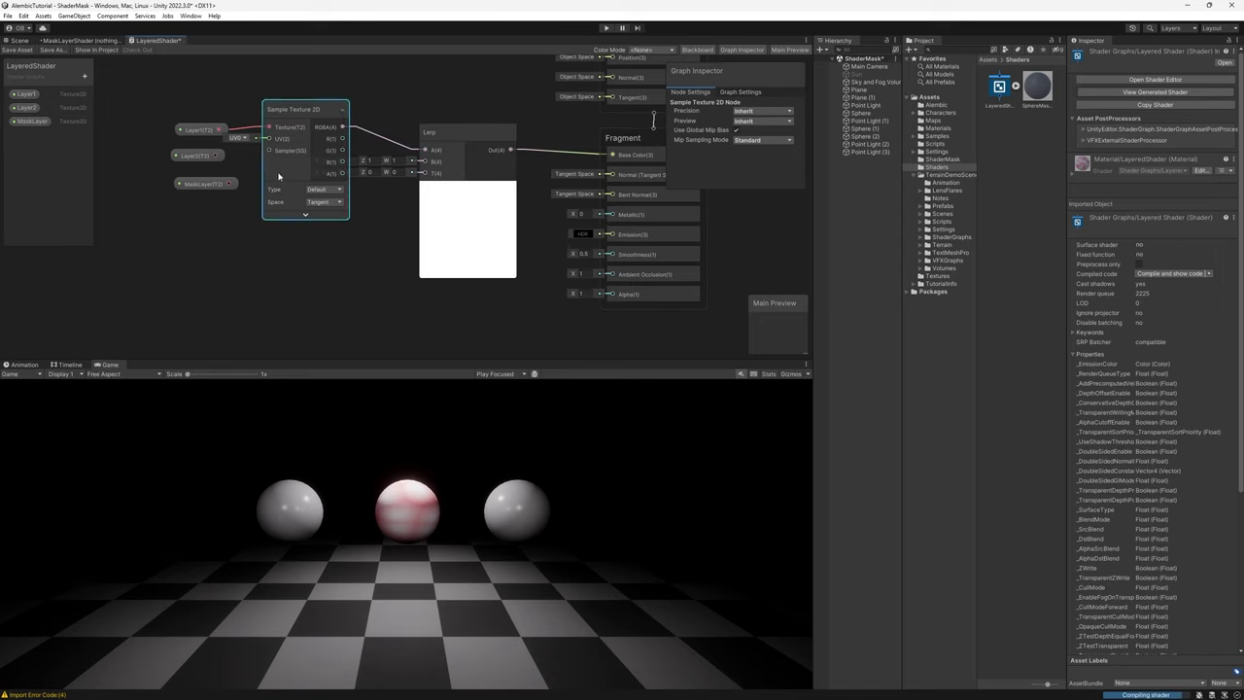
- Duplicate the Sample Texture 2D node, feed Layer2 into the copy, and connect its RGBA output to the Lerp's B input
key(ctrl+d)
drag(347, 286, 284, 258)
drag(218, 156, 284, 269)
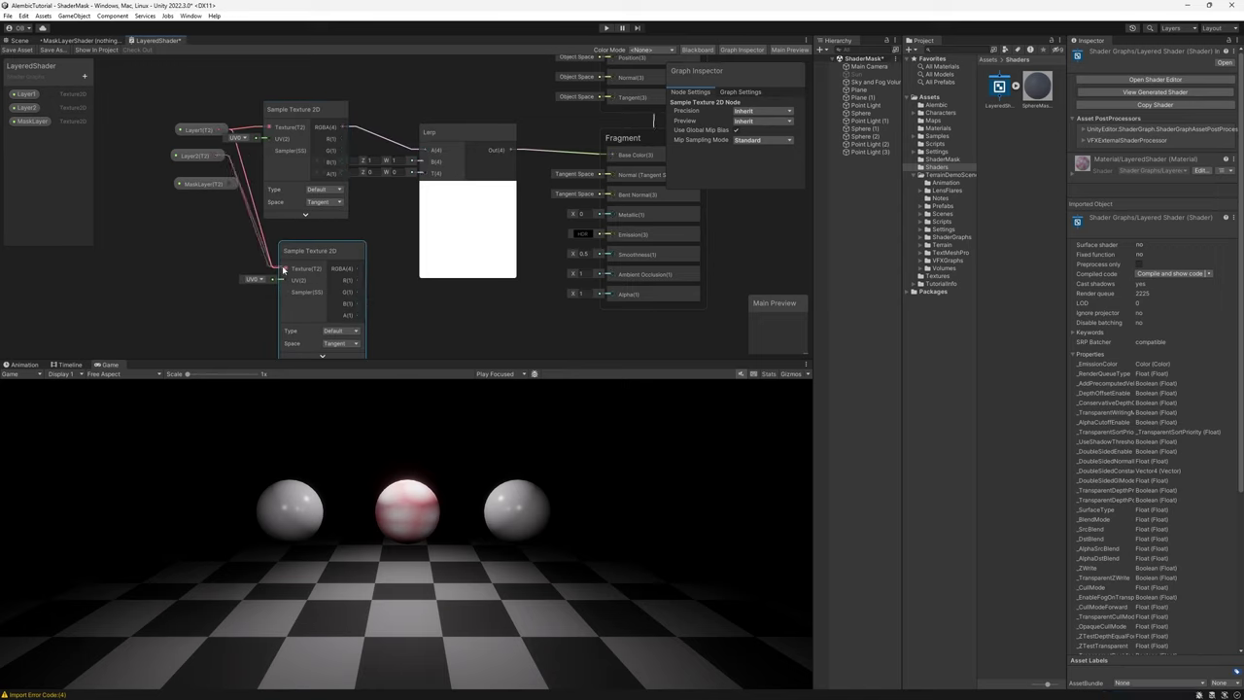
drag(359, 268, 424, 162)
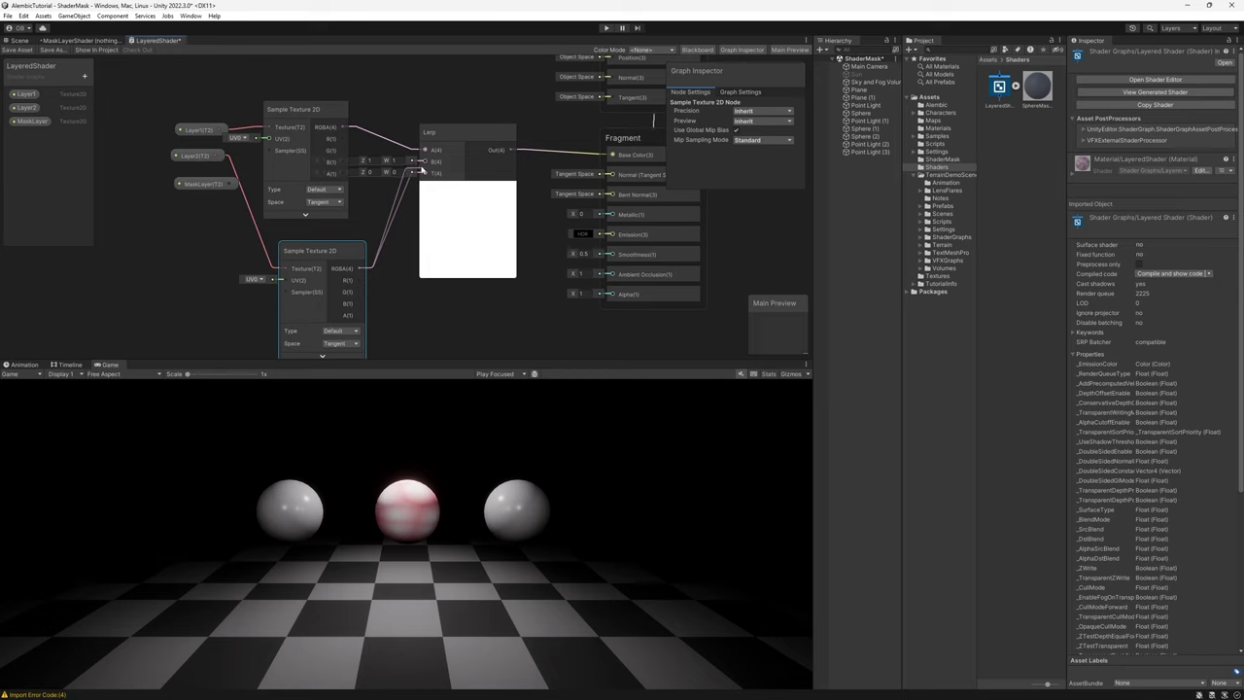
- Collapse the unused ports of both Sample Texture 2D nodes and stack them closely before the Lerp node
click(359, 252)
click(341, 111)
drag(303, 117, 327, 109)
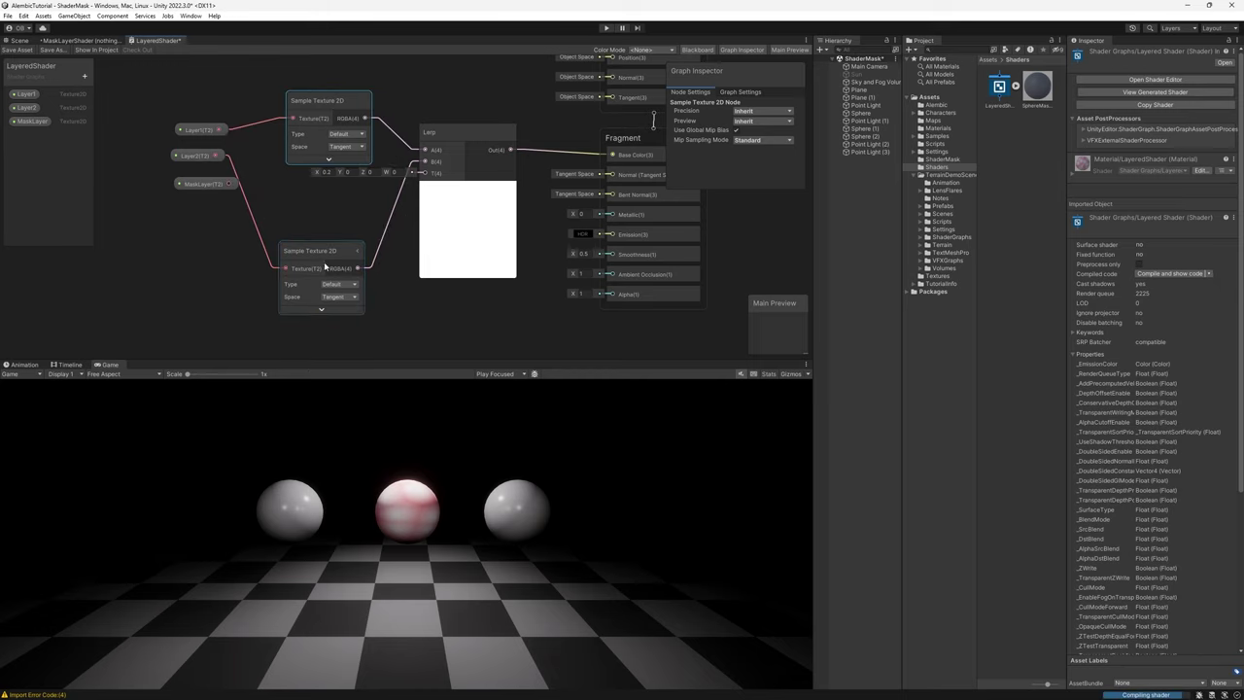
drag(322, 266, 331, 192)
- Move the MaskLayer node below the others and feed it into another duplicate of the Sample Texture 2D node
drag(208, 192, 234, 280)
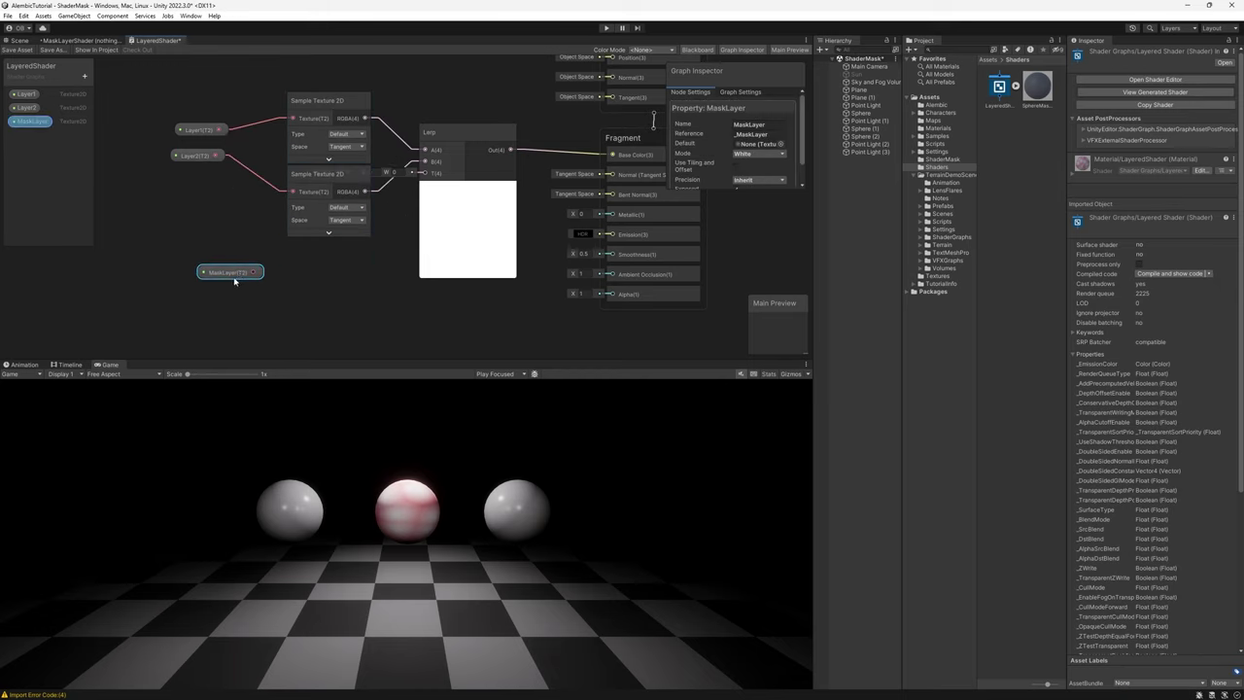
click(328, 224)
key(ctrl+d)
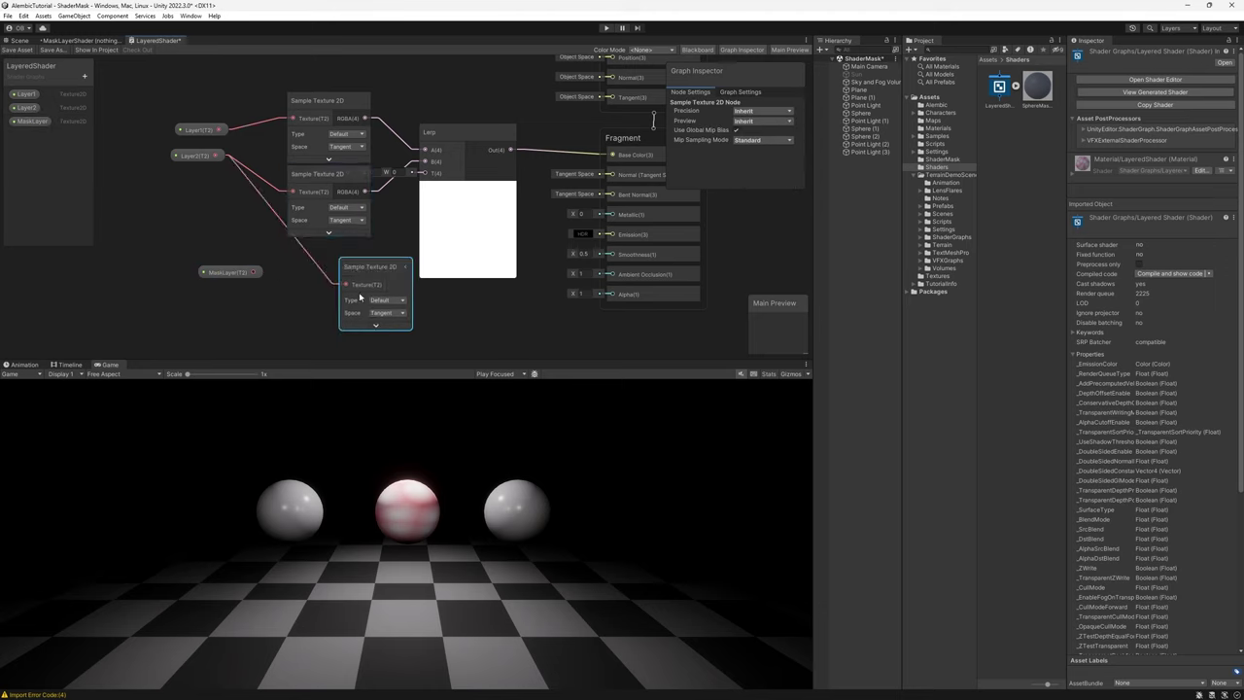
drag(364, 279, 292, 284)
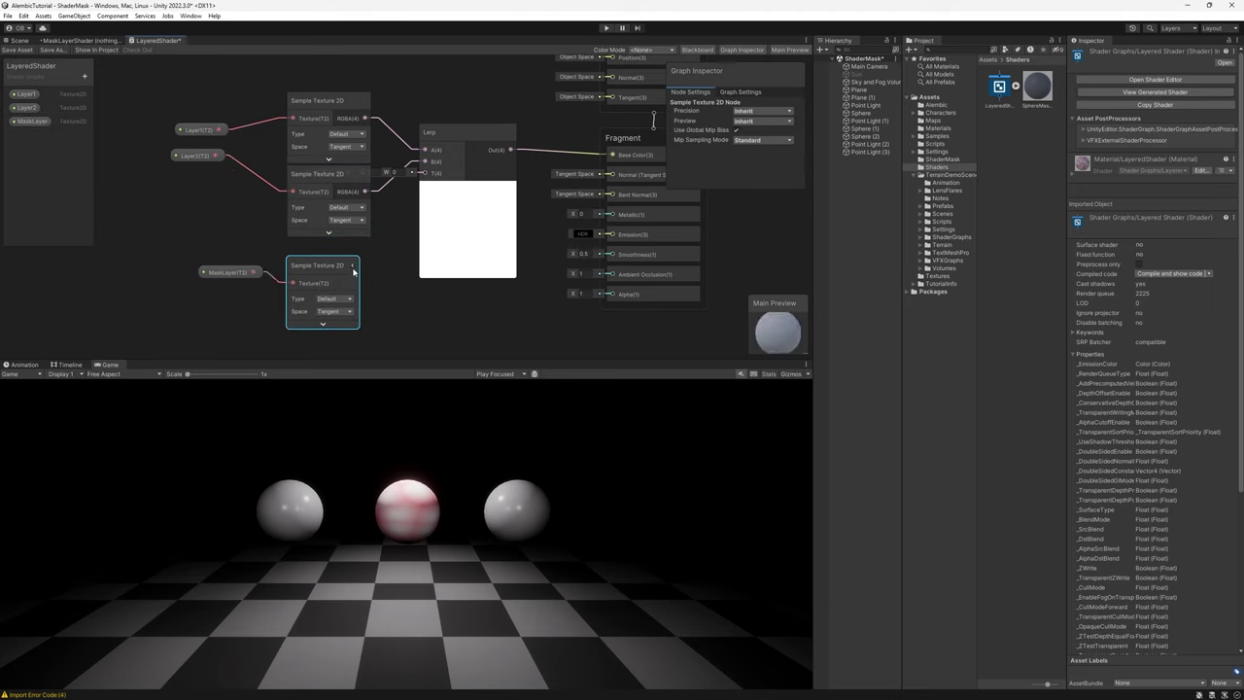
- Connect the MaskLayer sampler's RGBA output to the Lerp's T input, collapse its unused ports, and save the graph
click(354, 268)
drag(367, 294, 425, 173)
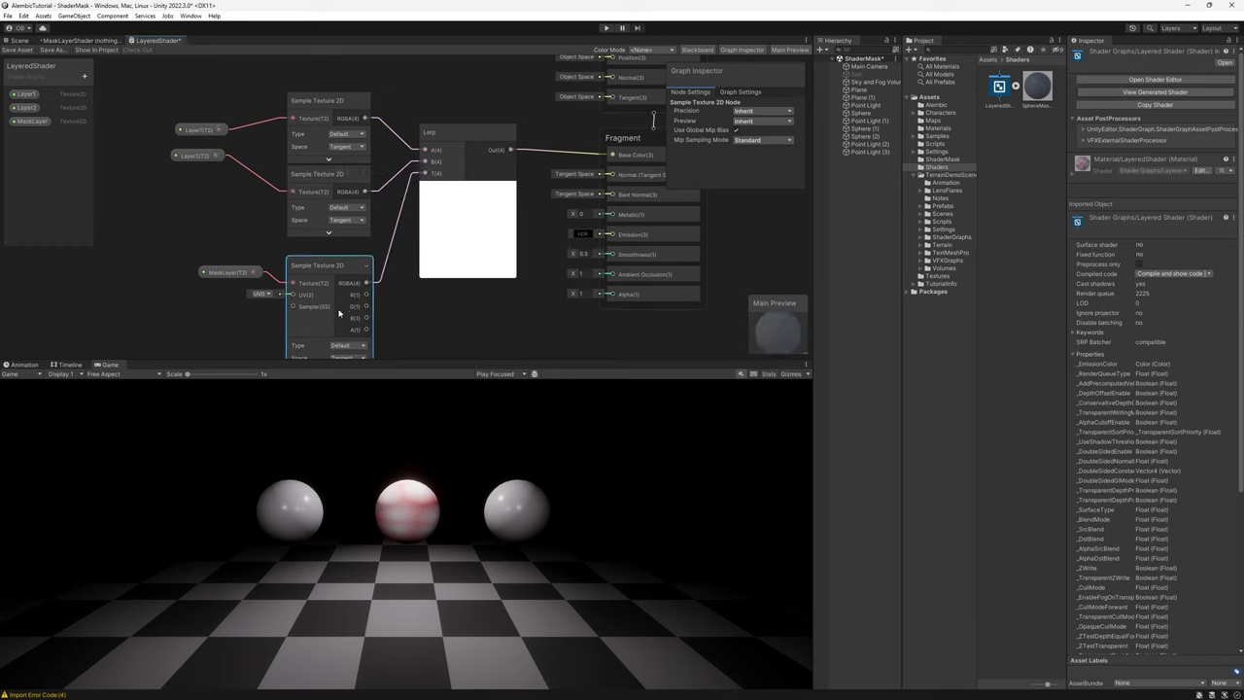
click(366, 265)
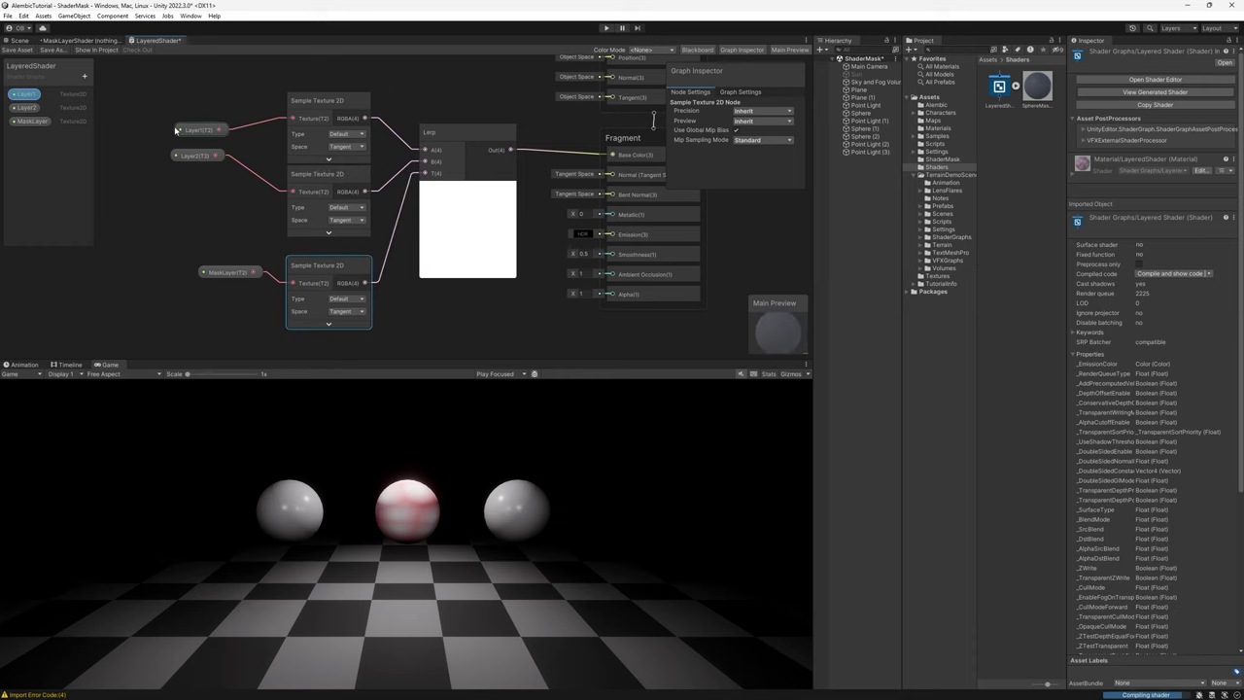
click(19, 49)
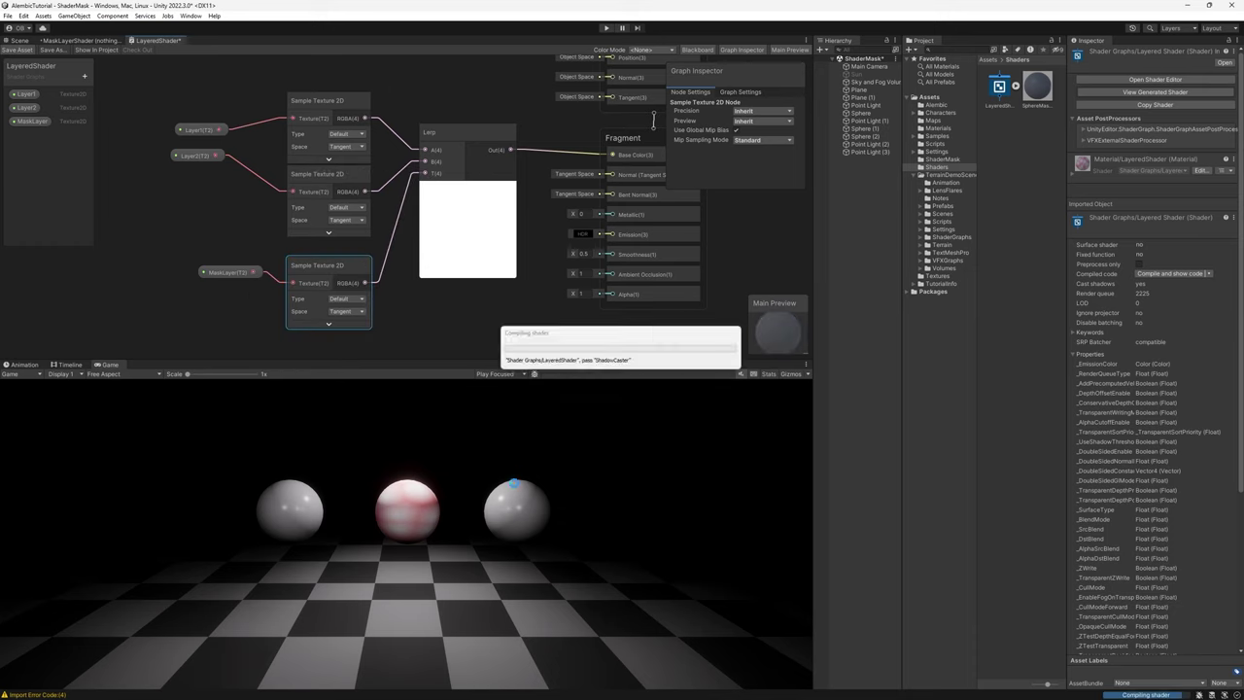
- Switch to the Scene view, select the centre sphere, and expand its SphereMaskedLayers material properties
click(26, 40)
right_drag(447, 227, 439, 229)
key(s)
key(w)
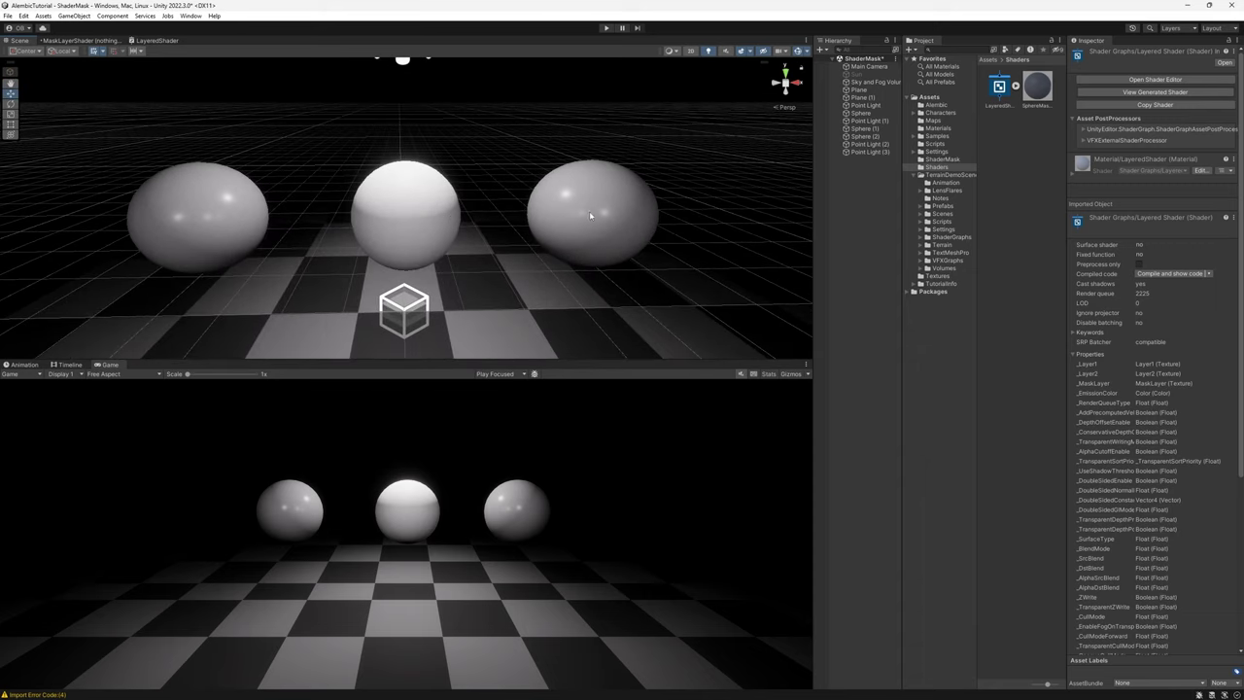
click(442, 218)
click(1094, 389)
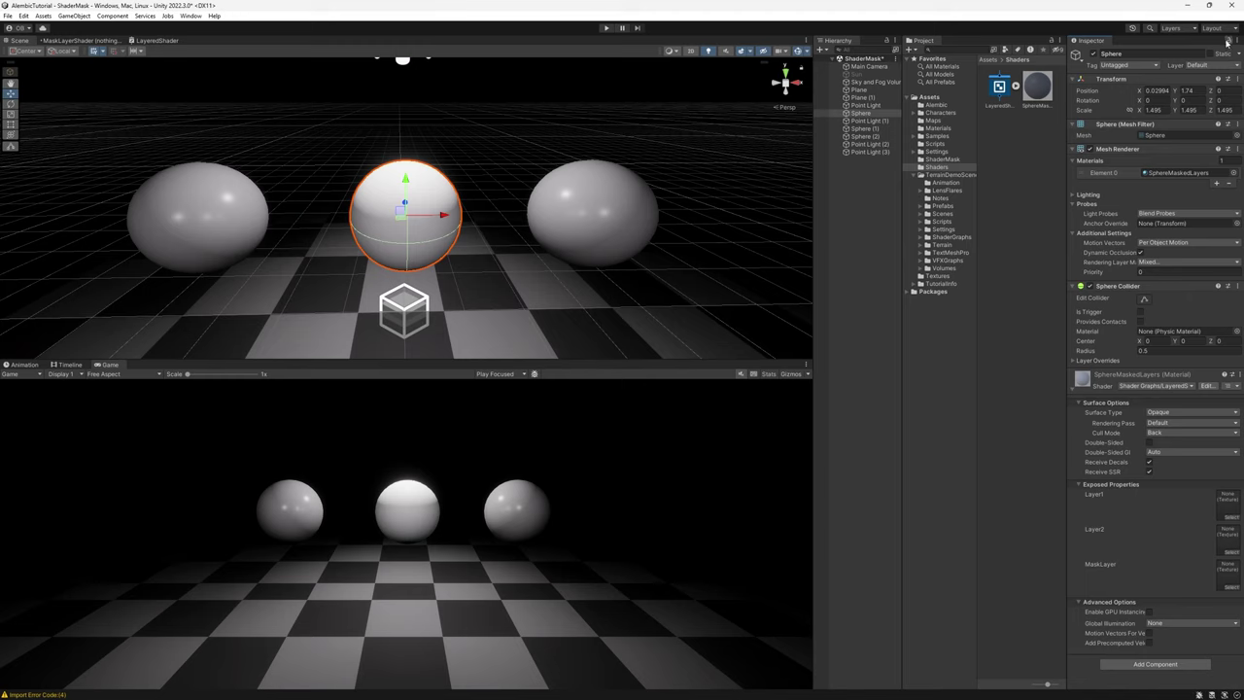
- Open the Textures folder and assign the rock texture to the sphere material's Layer1
click(938, 137)
click(944, 160)
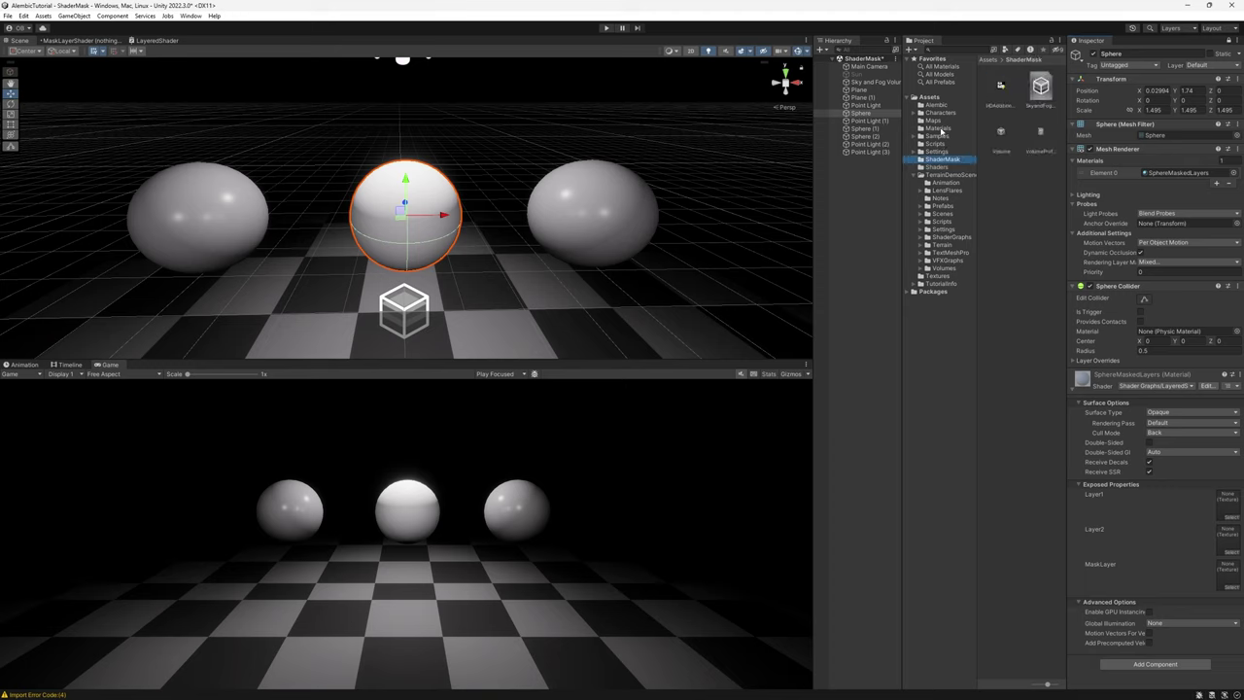
click(915, 175)
click(935, 183)
click(1022, 160)
drag(1003, 134, 1224, 507)
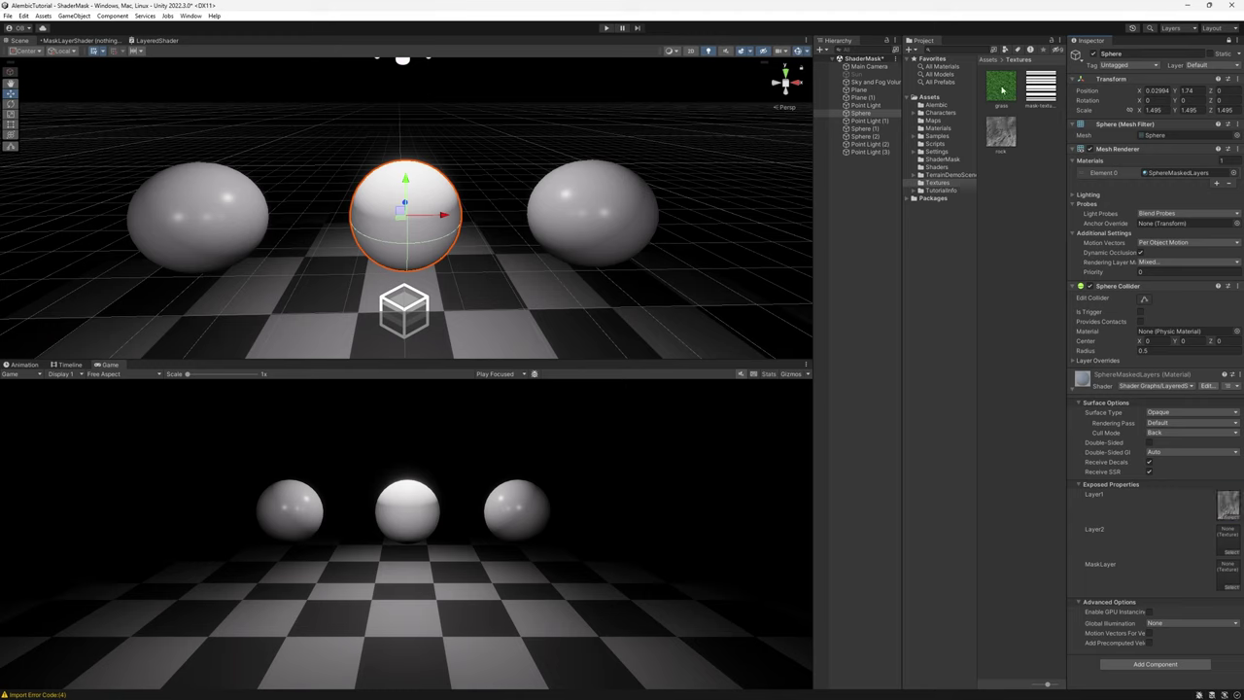
- Assign the grass texture to Layer2 and mask-texture-01 to MaskLayer on the sphere's material
drag(1002, 89, 1233, 544)
drag(1234, 546, 1230, 542)
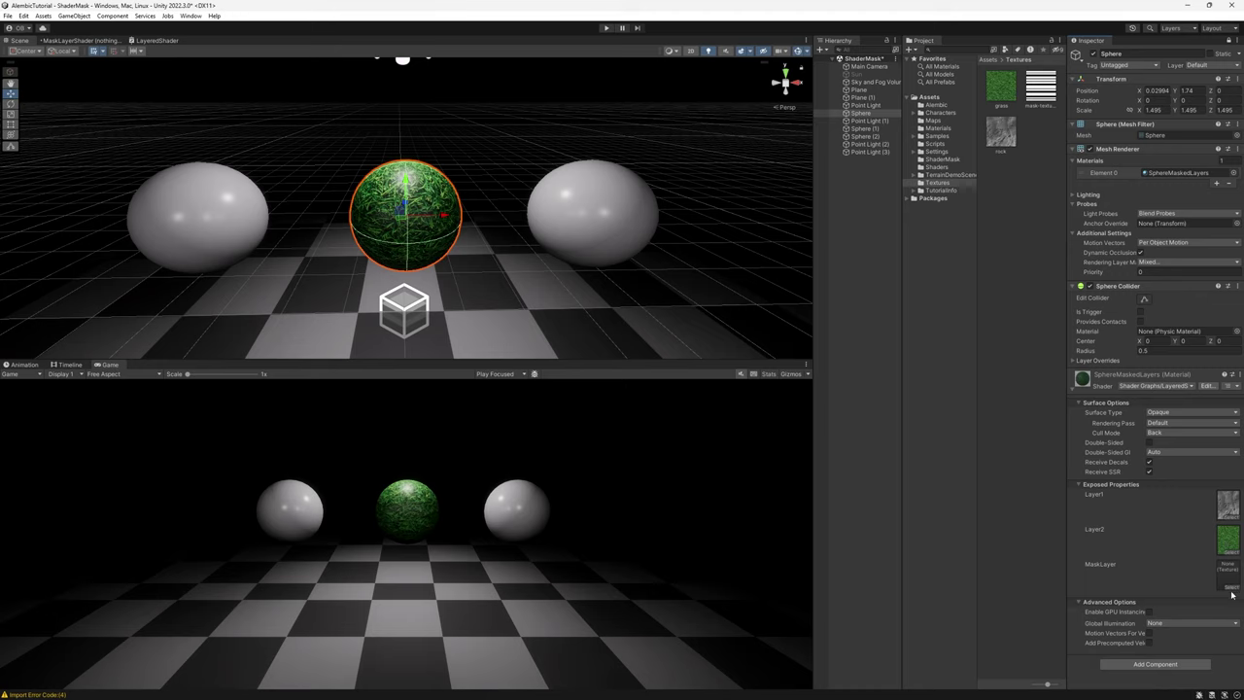
drag(1040, 89, 1228, 575)
- Examine the layered sphere up close in the Scene view and preview its mask texture
key(f)
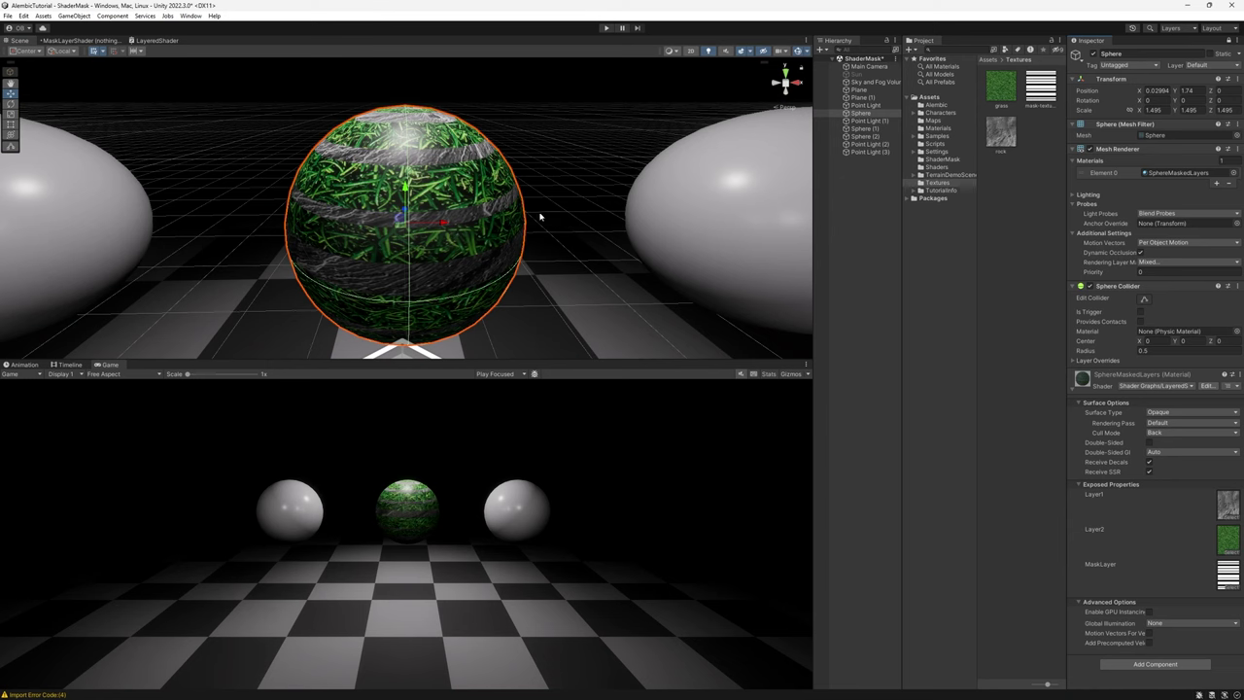
alt+drag(540, 216, 410, 126)
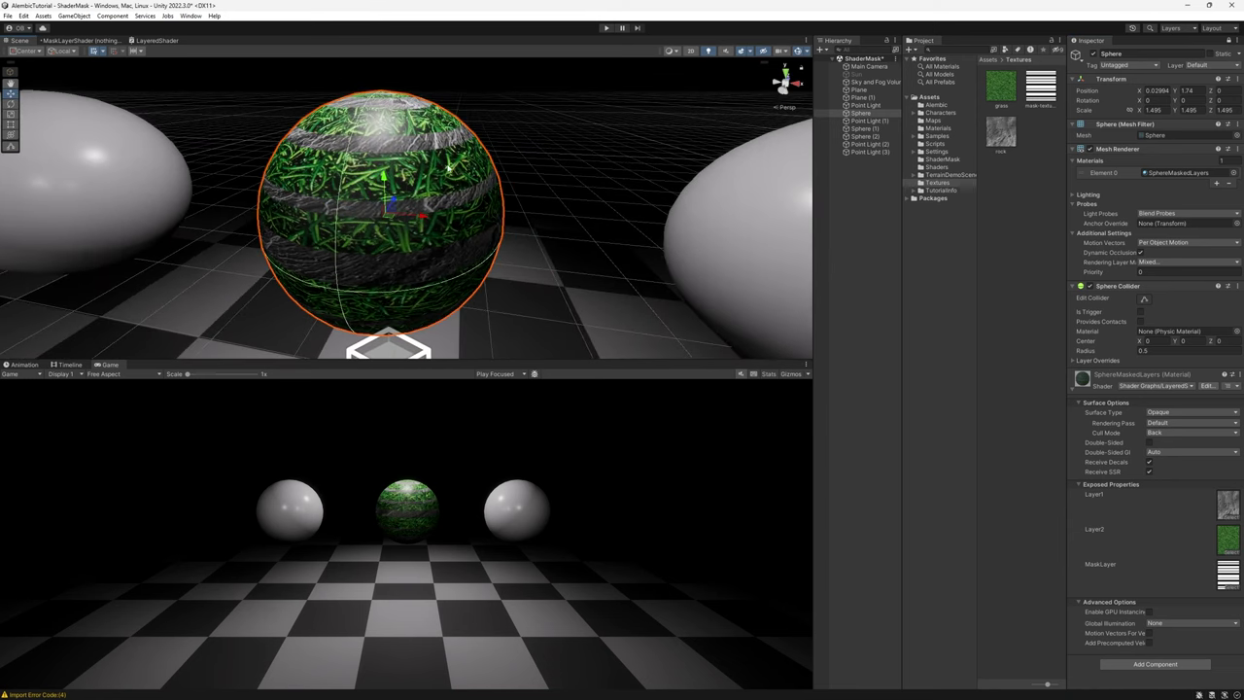
ctrl+click(1230, 580)
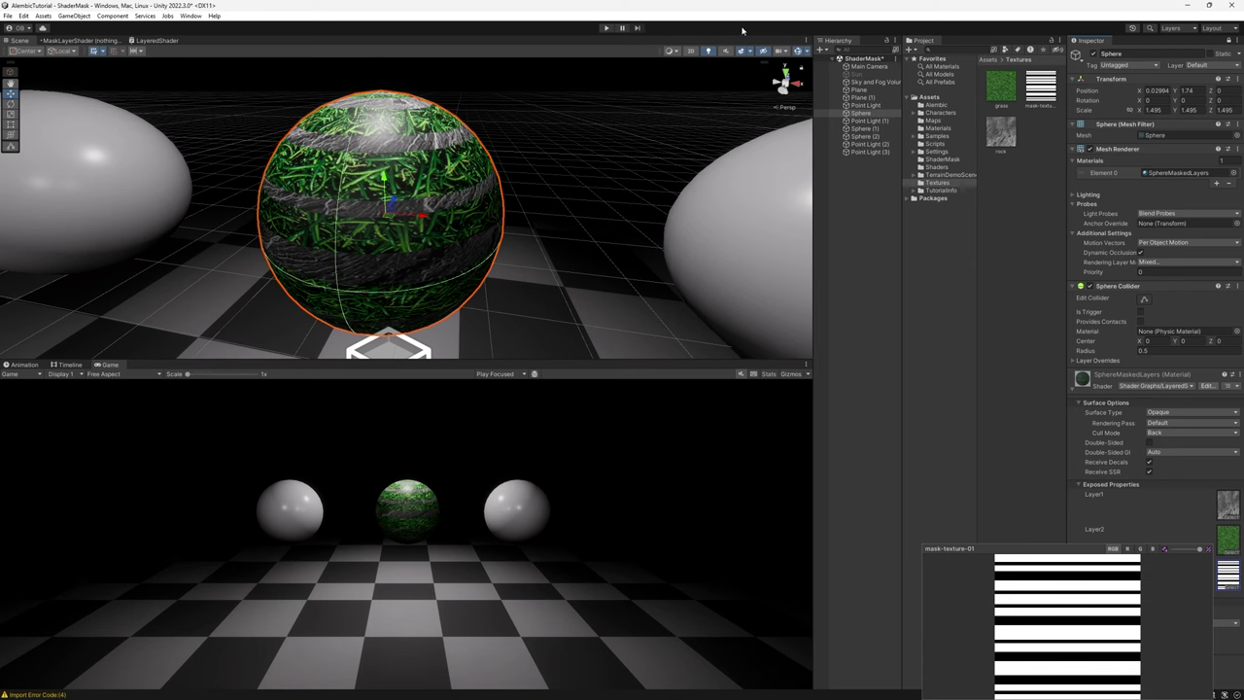
scroll(503, 122, up, 5)
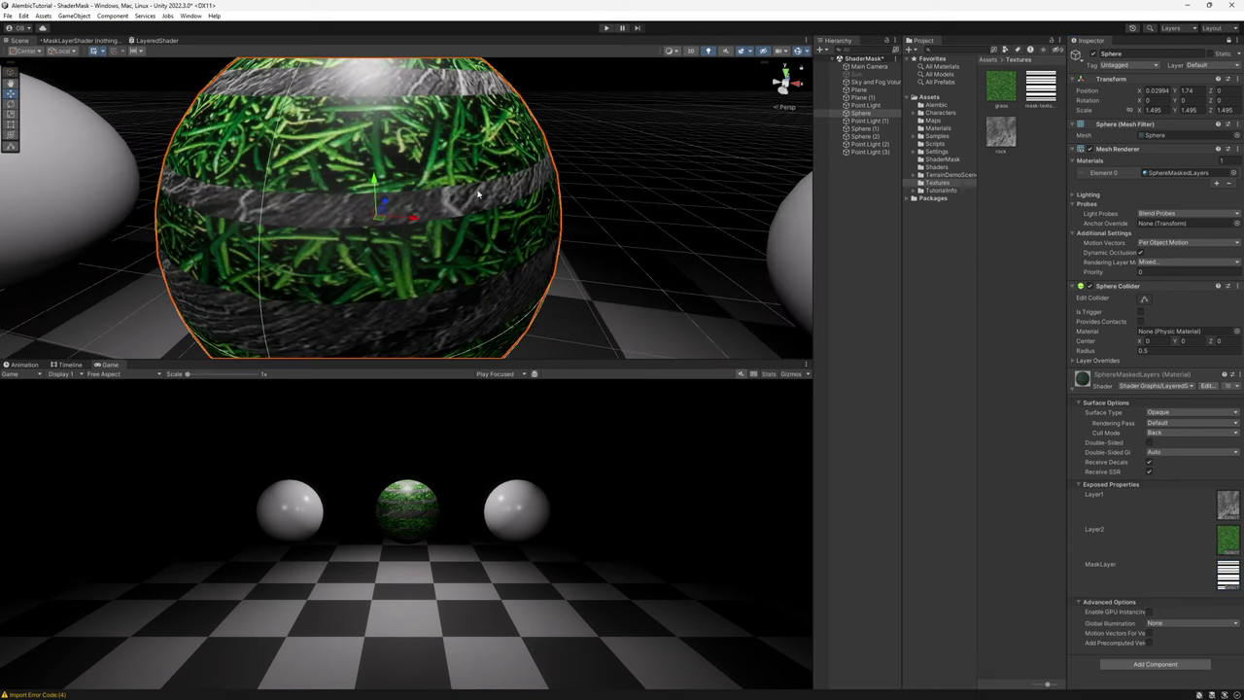
scroll(440, 199, down, 5)
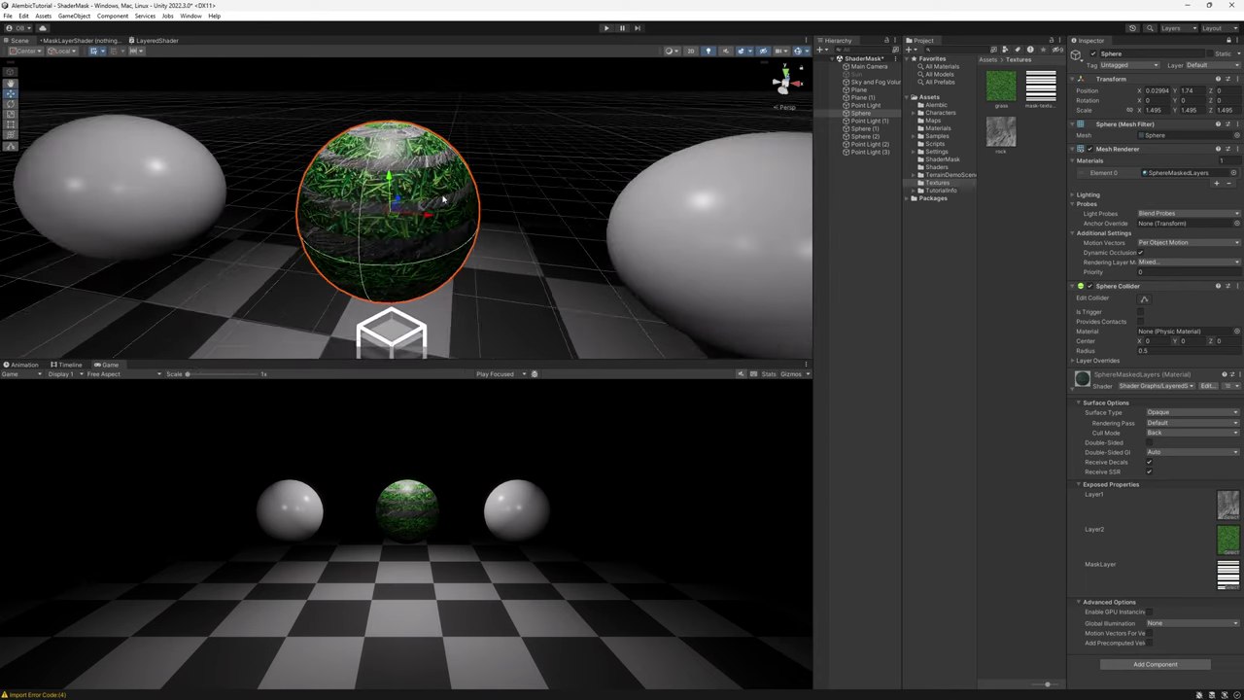
- Expand the MaskLayer sampler's ports in the LayeredShader graph and feed its UV input from a new Tiling And Offset node
click(157, 40)
scroll(202, 220, down, 1)
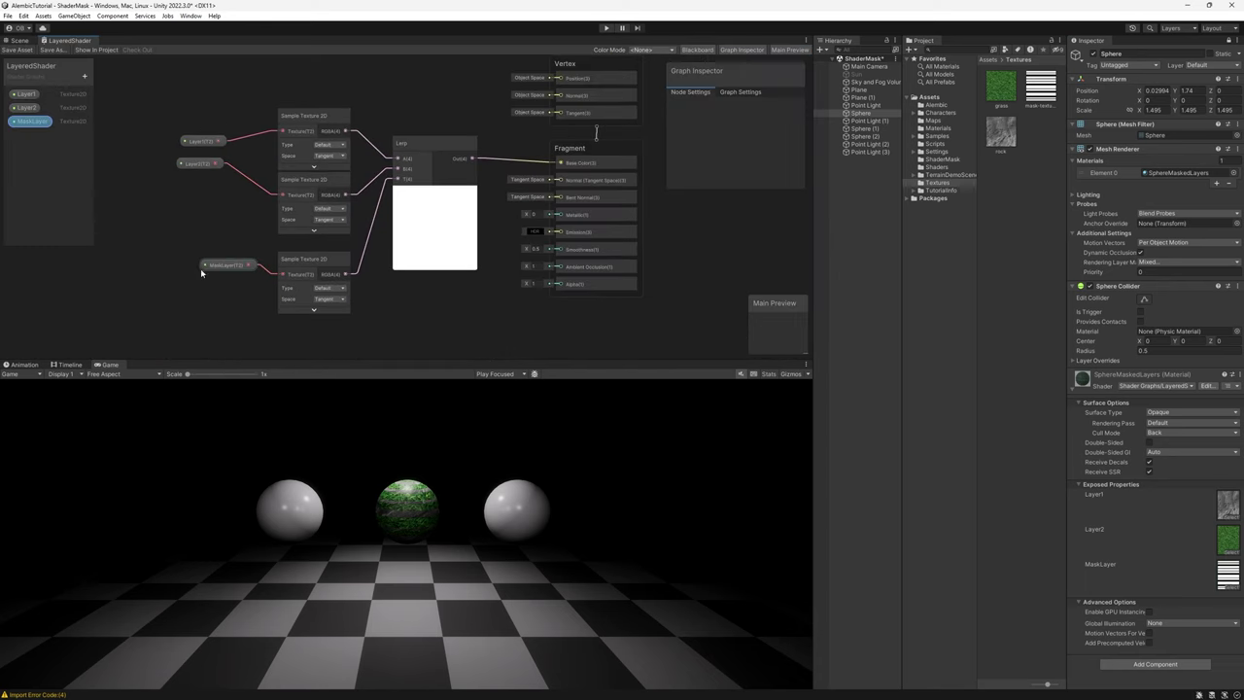
middle_drag(206, 237, 189, 200)
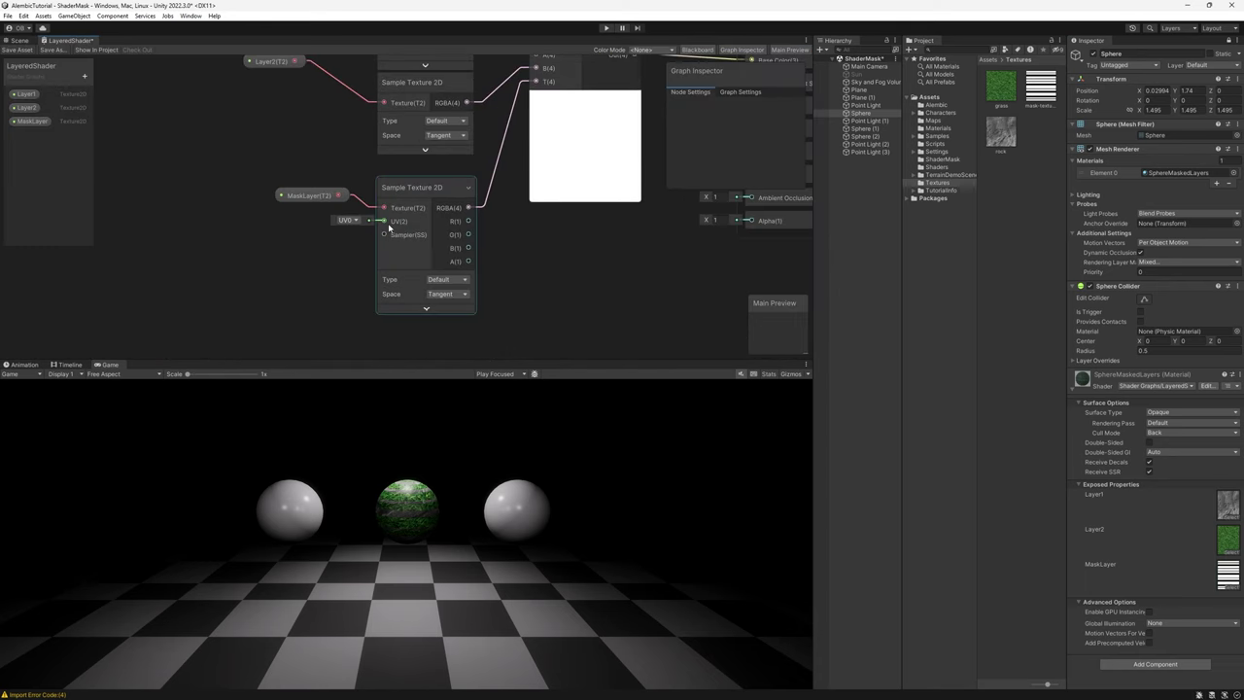
drag(384, 221, 280, 264)
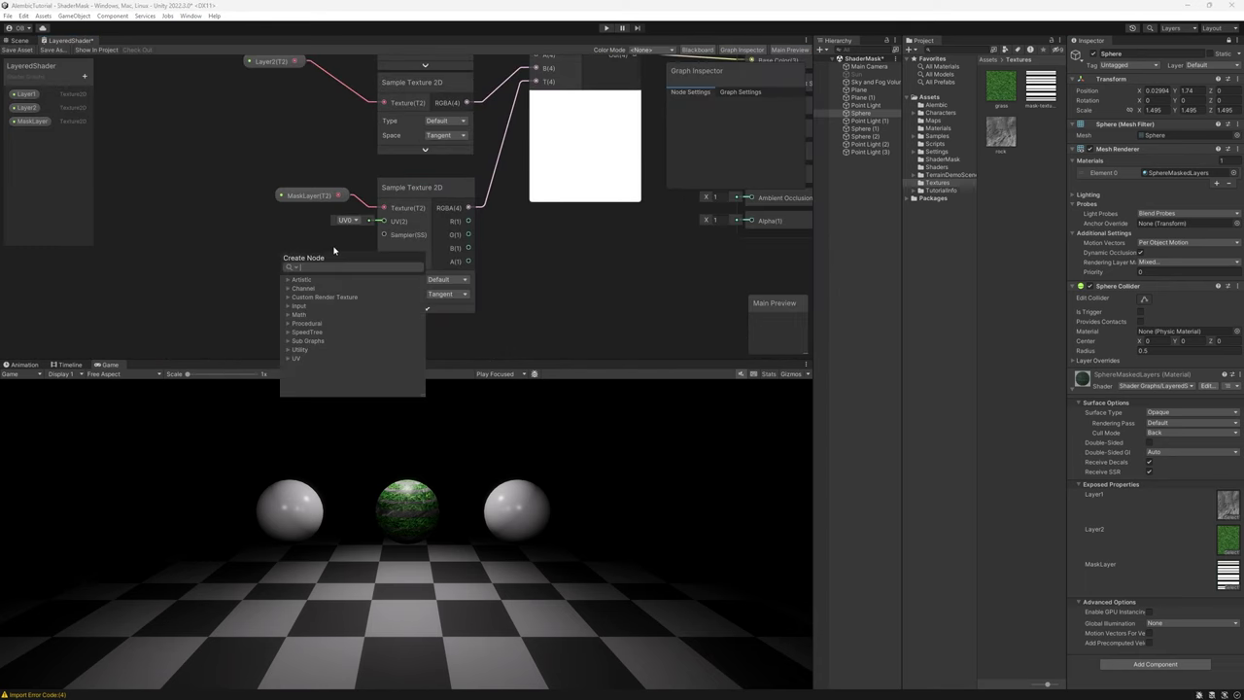
text(til)
key(Return)
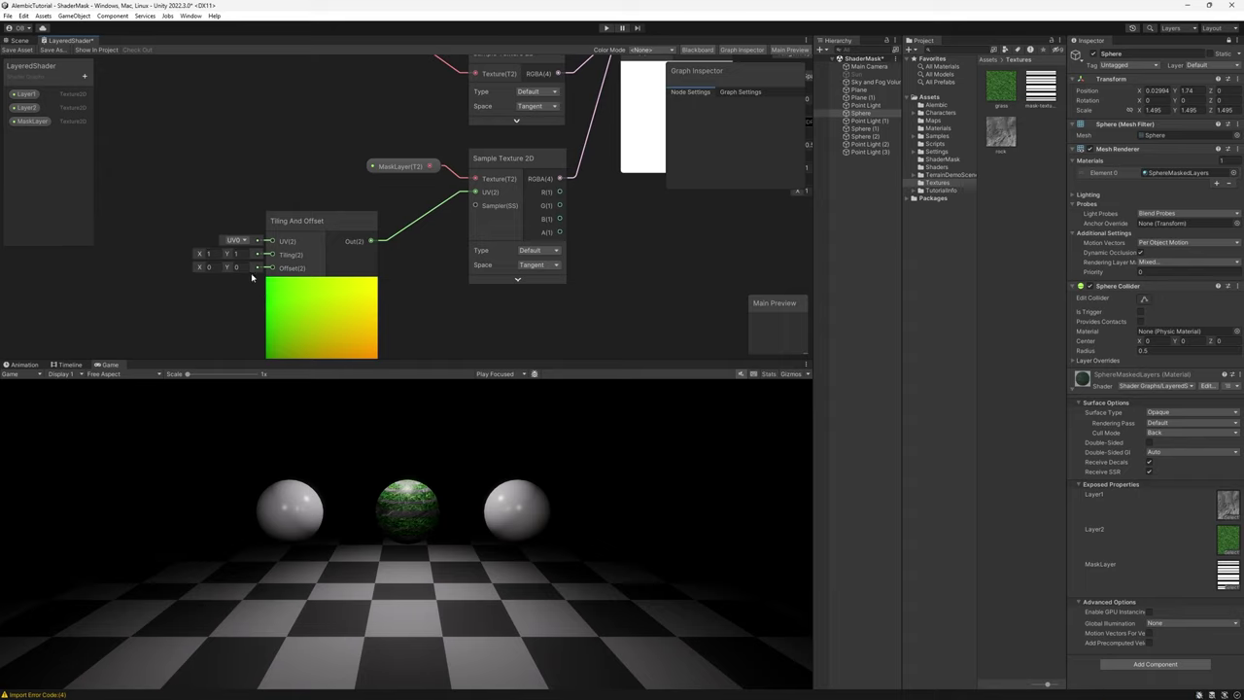
drag(228, 268, 247, 276)
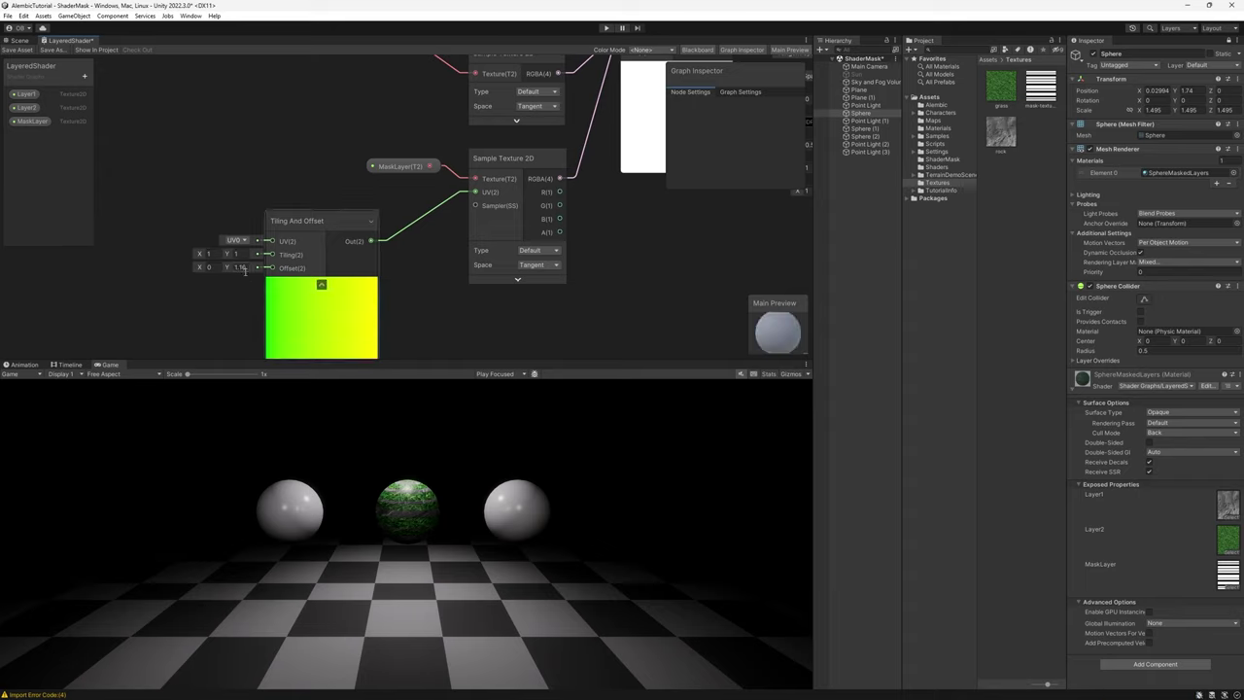
key(ctrl+z)
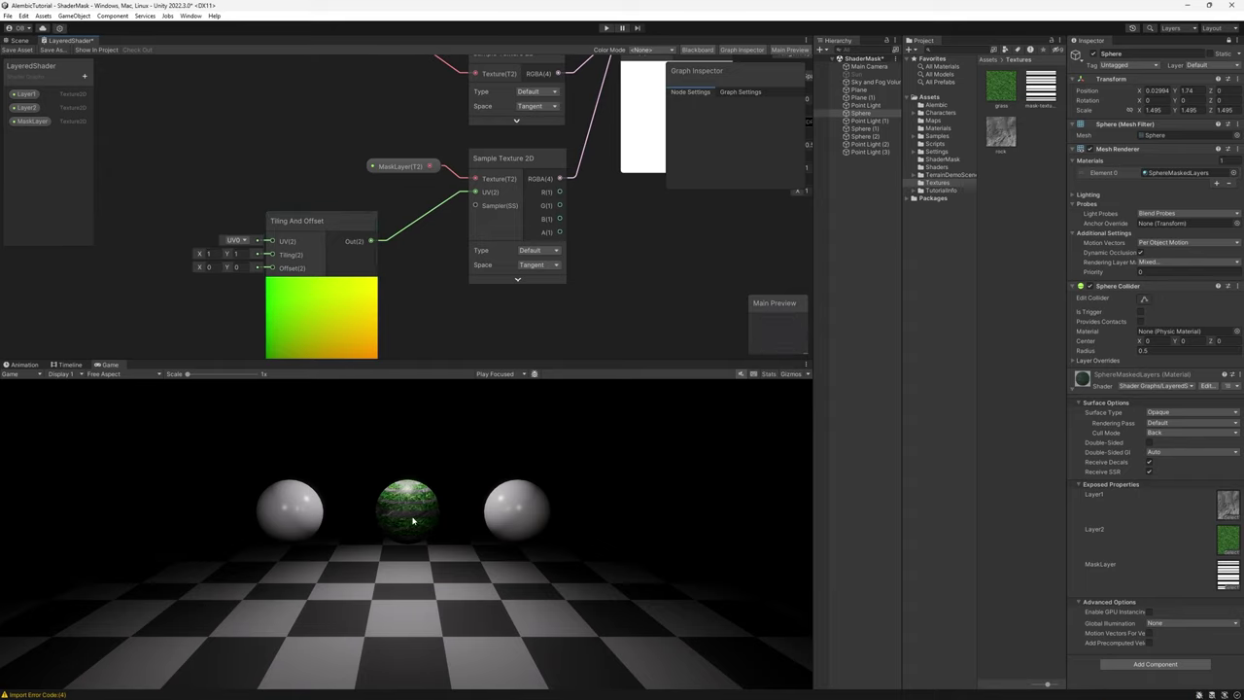
- Add a Vector 2 node that feeds the Offset input of the Tiling And Offset node
middle_drag(270, 297, 339, 229)
drag(339, 199, 228, 239)
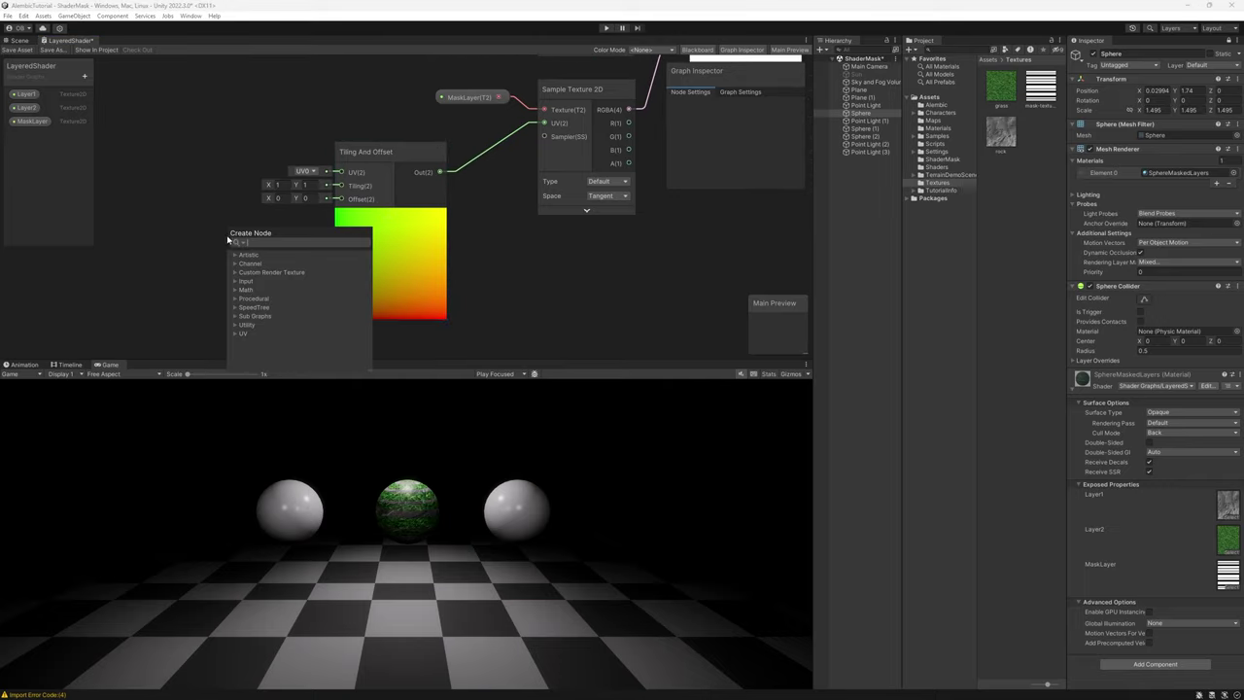
text(vector 2)
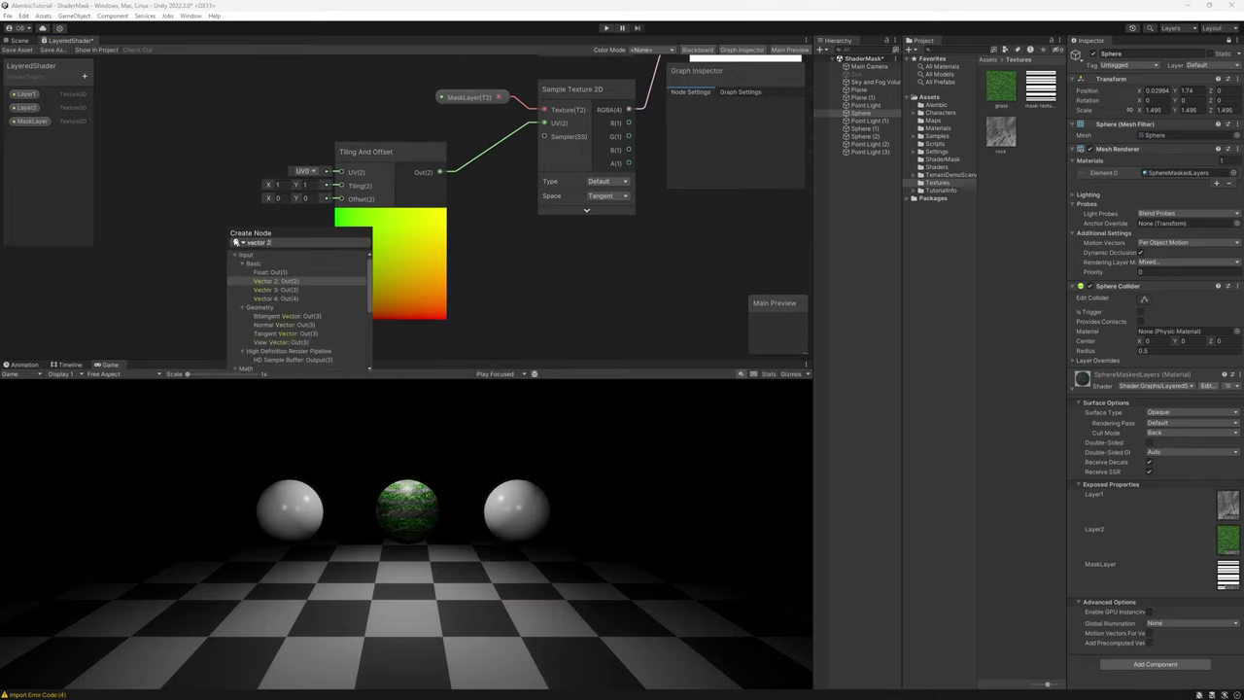
click(275, 281)
middle_drag(208, 251, 362, 209)
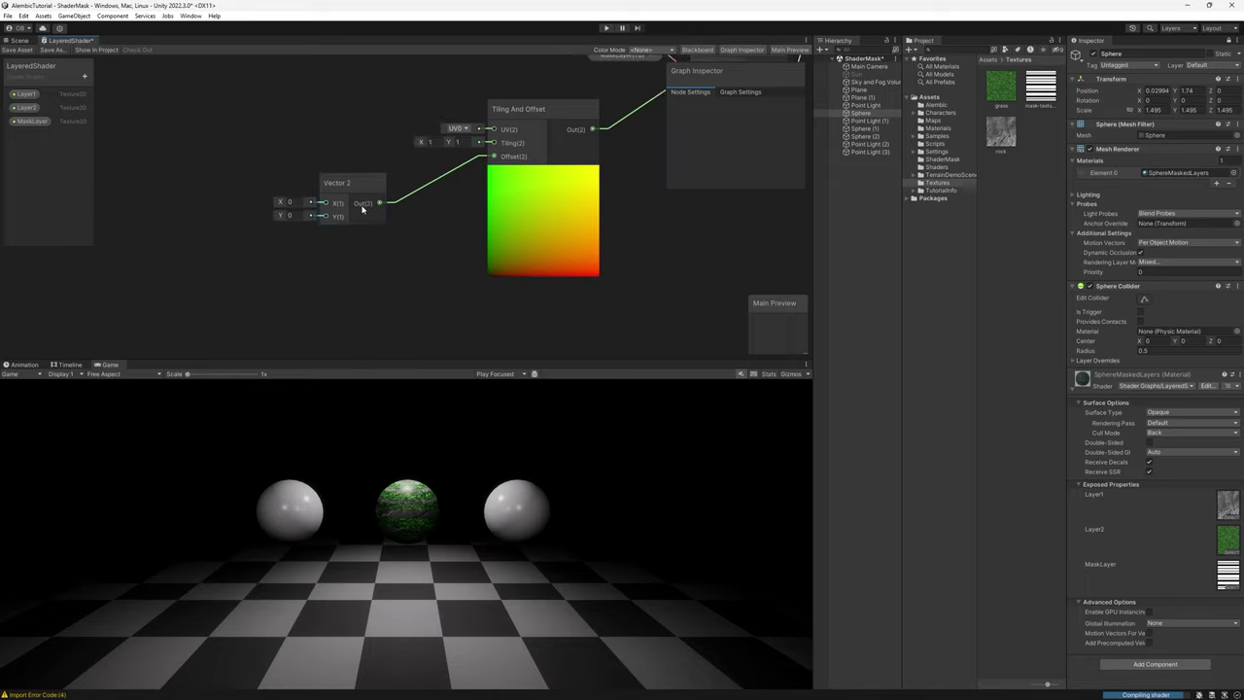
- Add a Time node feeding its Time output into the Vector 2 node's Y input, and save the graph
drag(325, 214, 235, 255)
text(time)
double_click(275, 314)
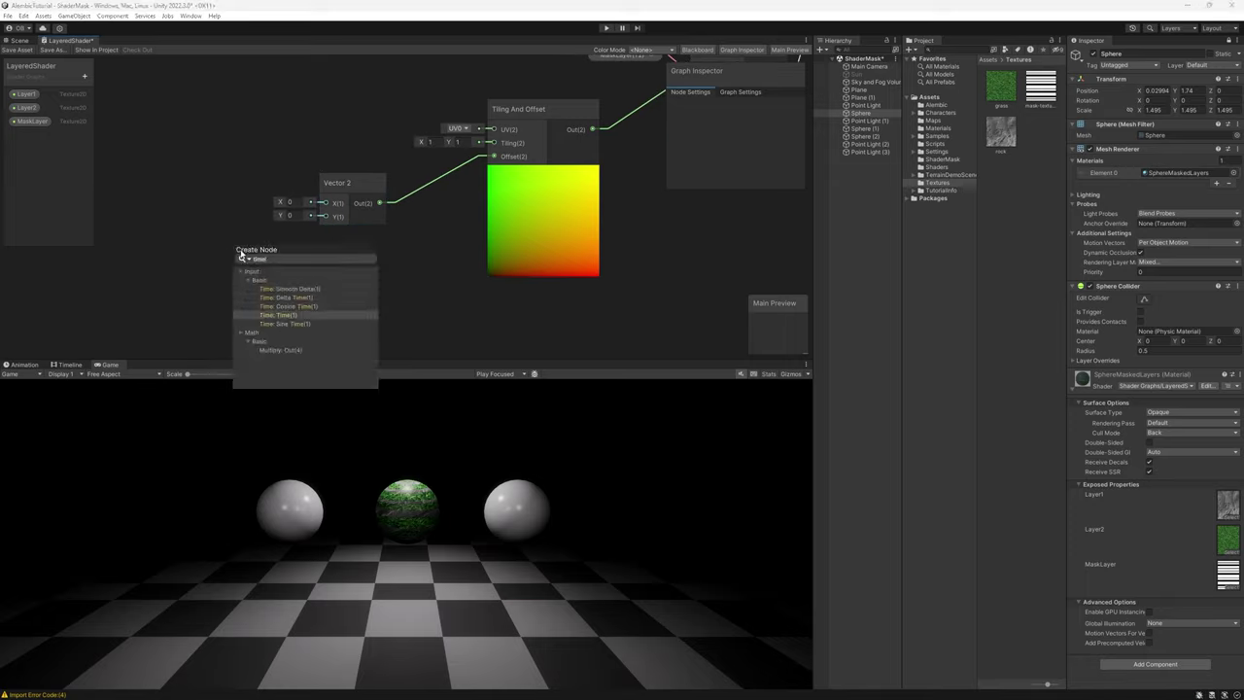
click(22, 49)
- Enable Always Refresh in the Scene view so the sphere's mask animates there
click(24, 40)
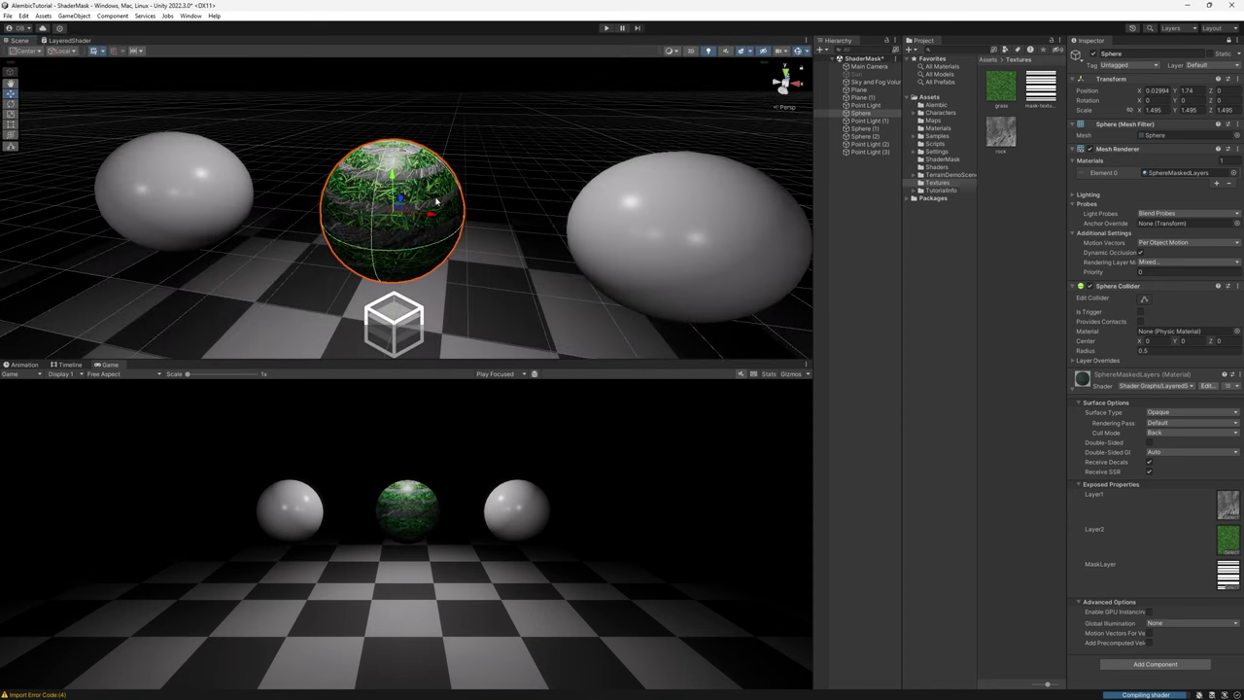
scroll(436, 198, up, 3)
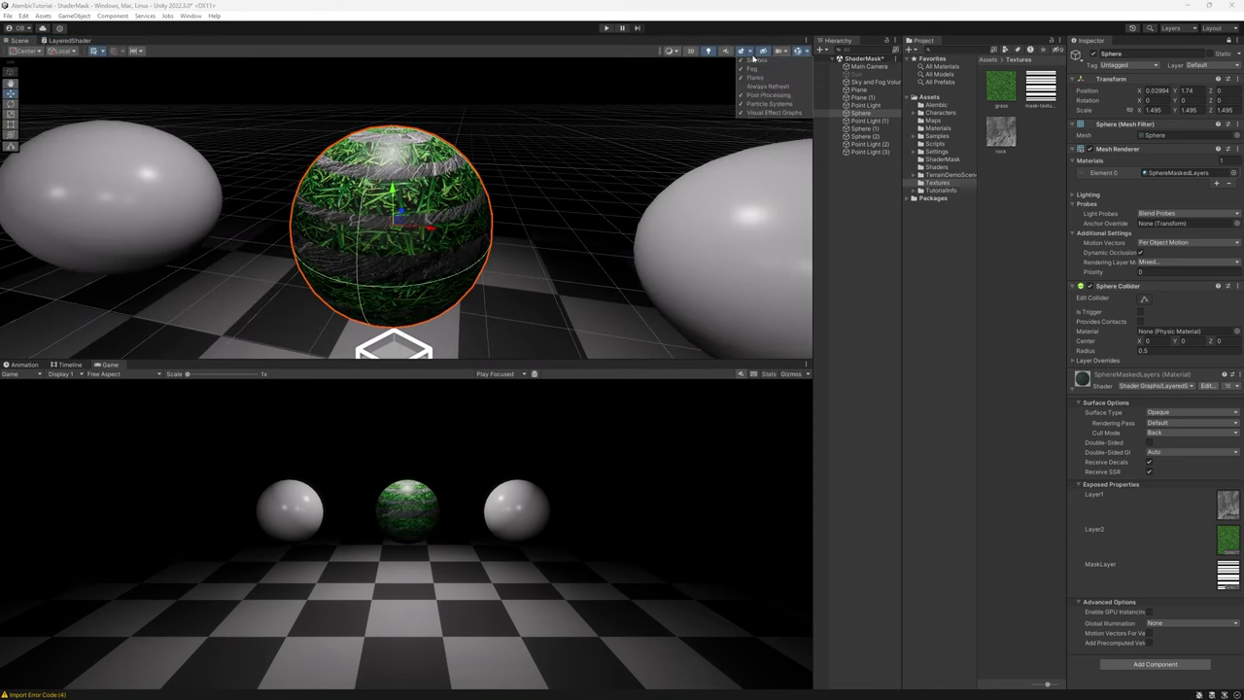
click(758, 87)
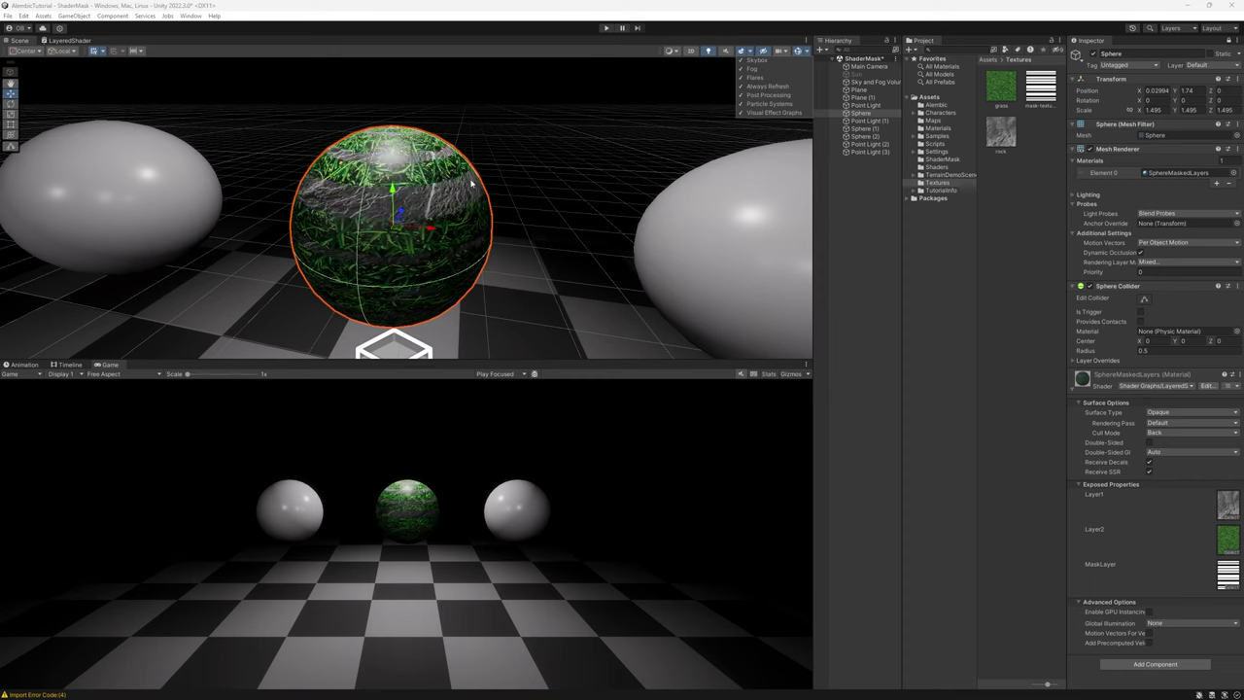
- Add a Float property named SlideSpeed to the LayeredShader graph with a default value of 2
click(69, 40)
middle_drag(172, 228, 211, 201)
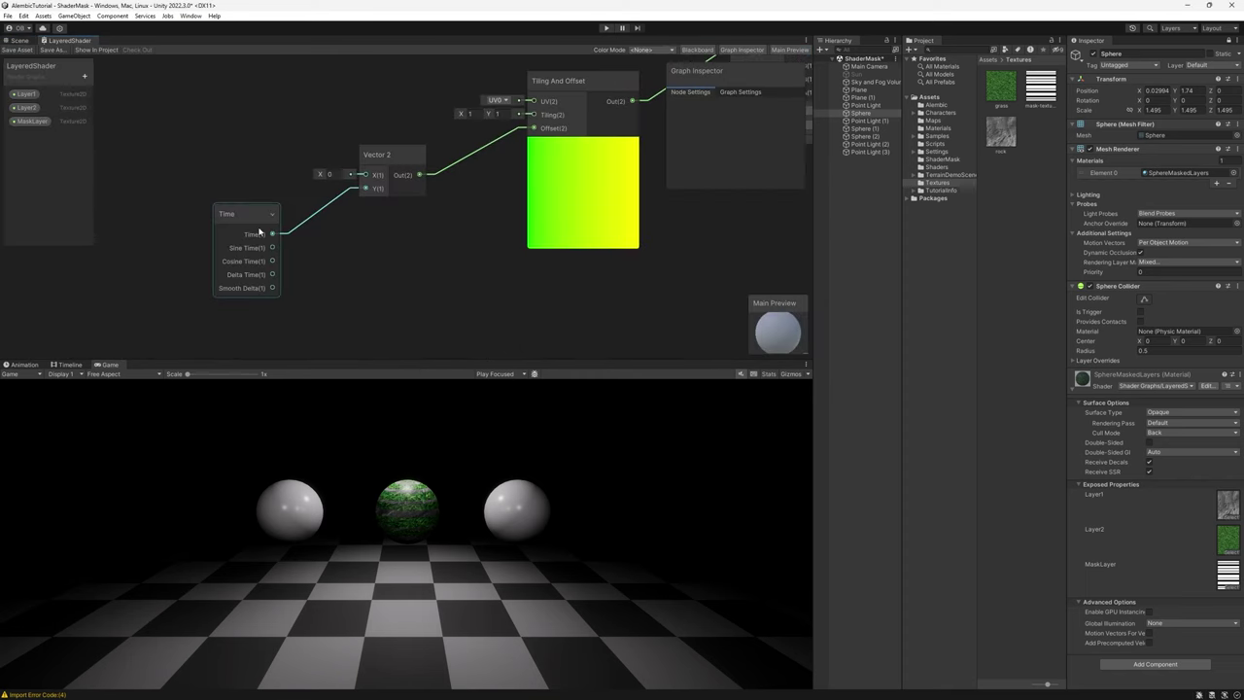
click(86, 74)
click(121, 94)
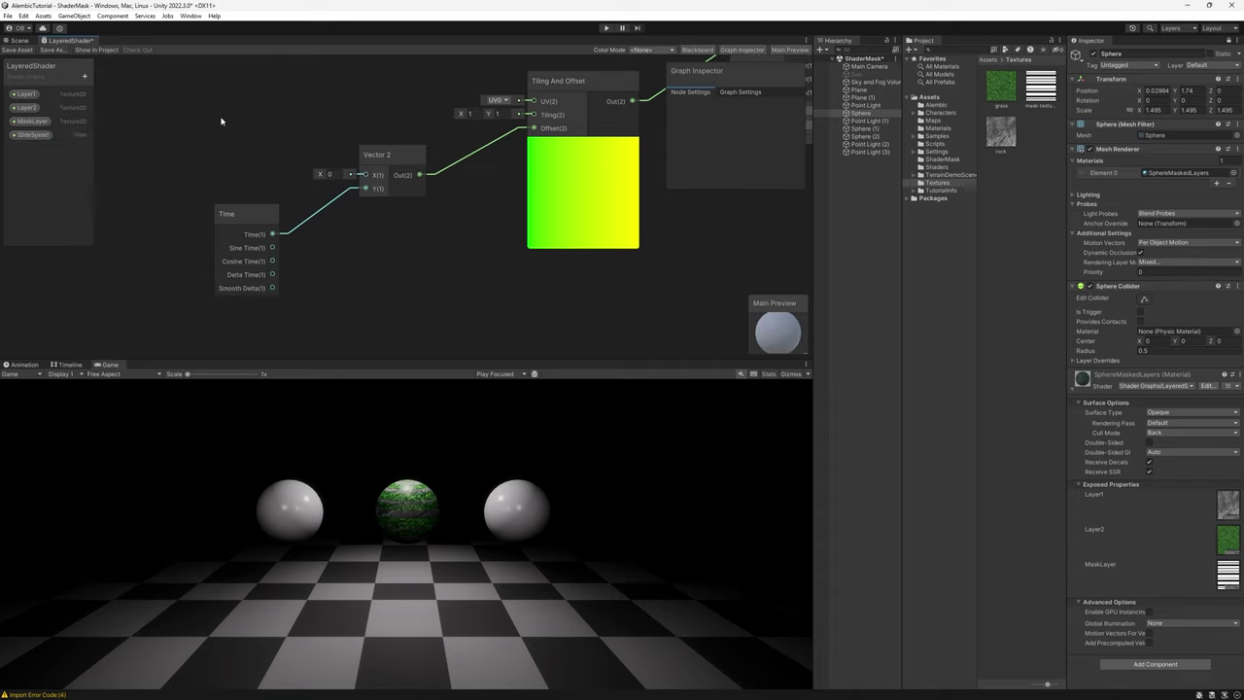
click(26, 136)
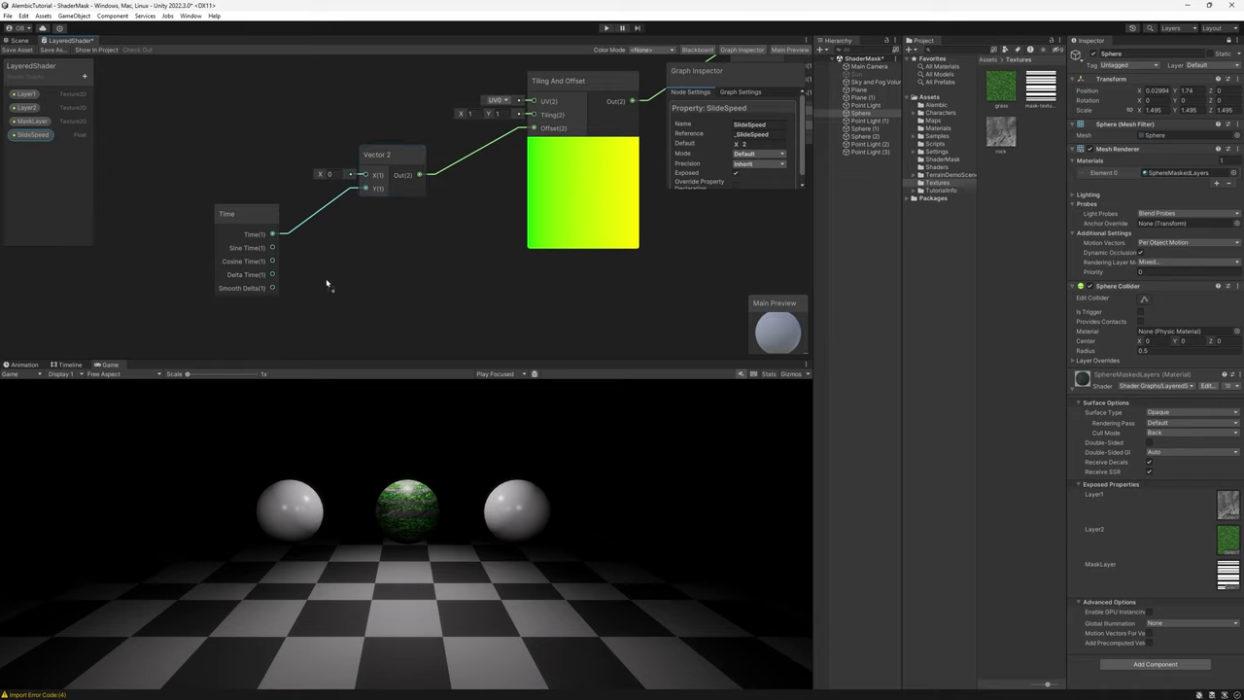
- Add a Divide node that divides the Time output by 100, and collapse its preview
drag(273, 234, 328, 245)
text(di)
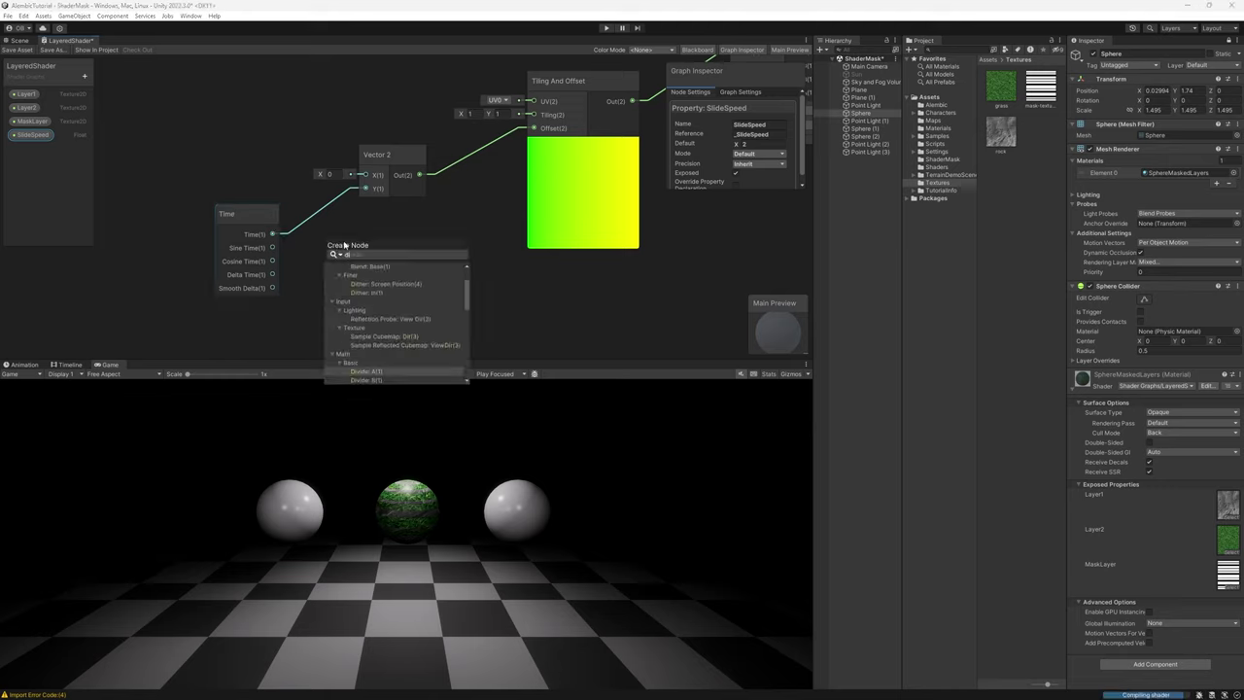
text(vi)
key(Return)
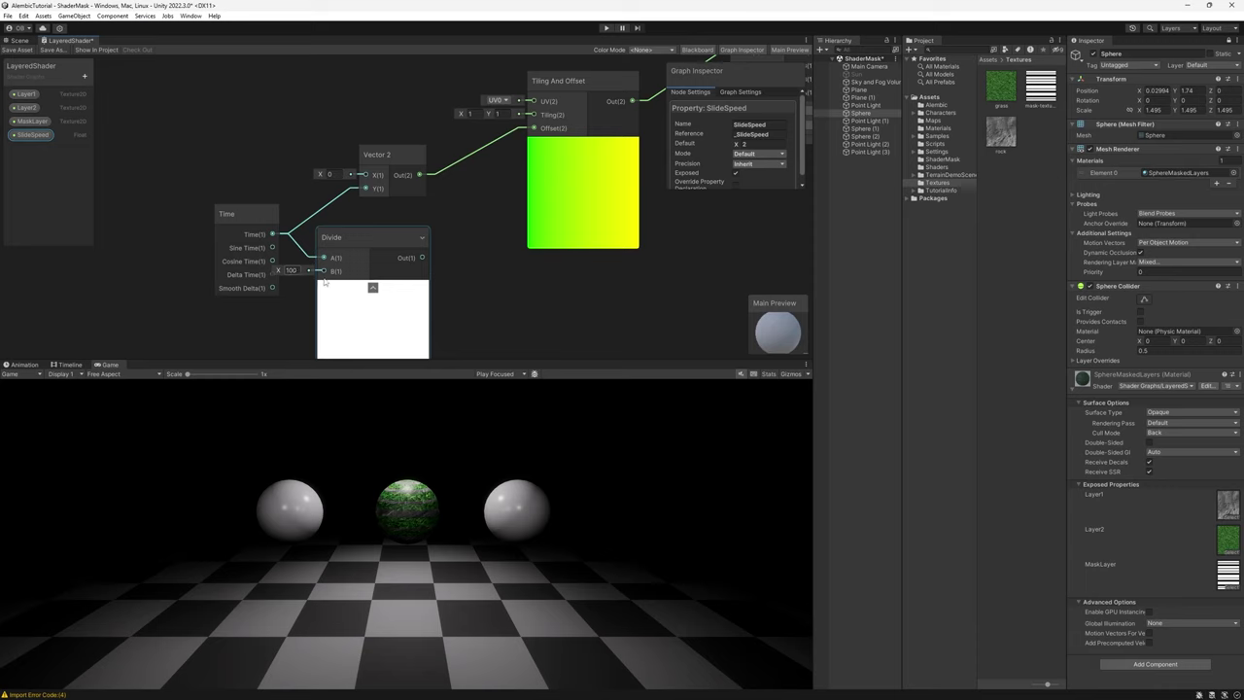
click(372, 287)
mouse_move(374, 288)
mouse_down()
mouse_move(379, 256)
mouse_move(361, 276)
mouse_up()
- Add a Multiply node that multiplies the Divide output by the SlideSpeed property
drag(383, 218, 421, 243)
text(mul)
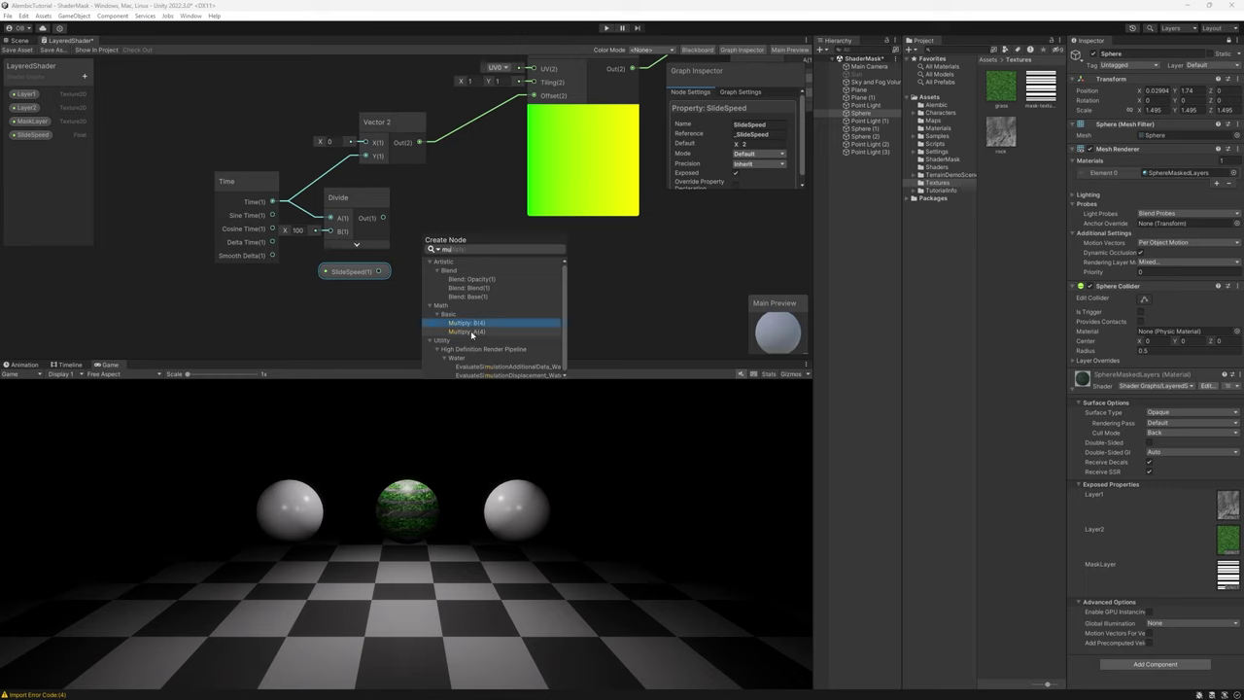
double_click(471, 331)
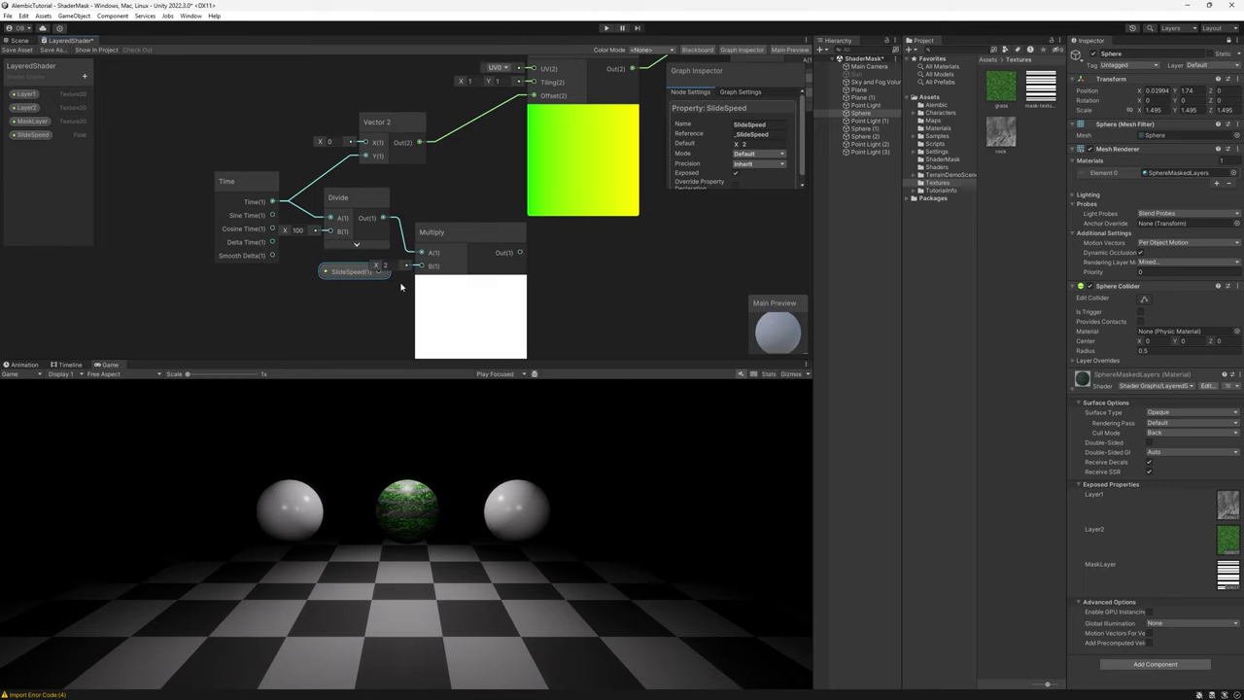
drag(396, 273, 421, 266)
- Connect the Multiply output to the Vector 2 node's Y input, arrange the time nodes before it, and save the graph
drag(521, 252, 365, 182)
drag(169, 202, 529, 347)
drag(472, 277, 246, 235)
click(148, 88)
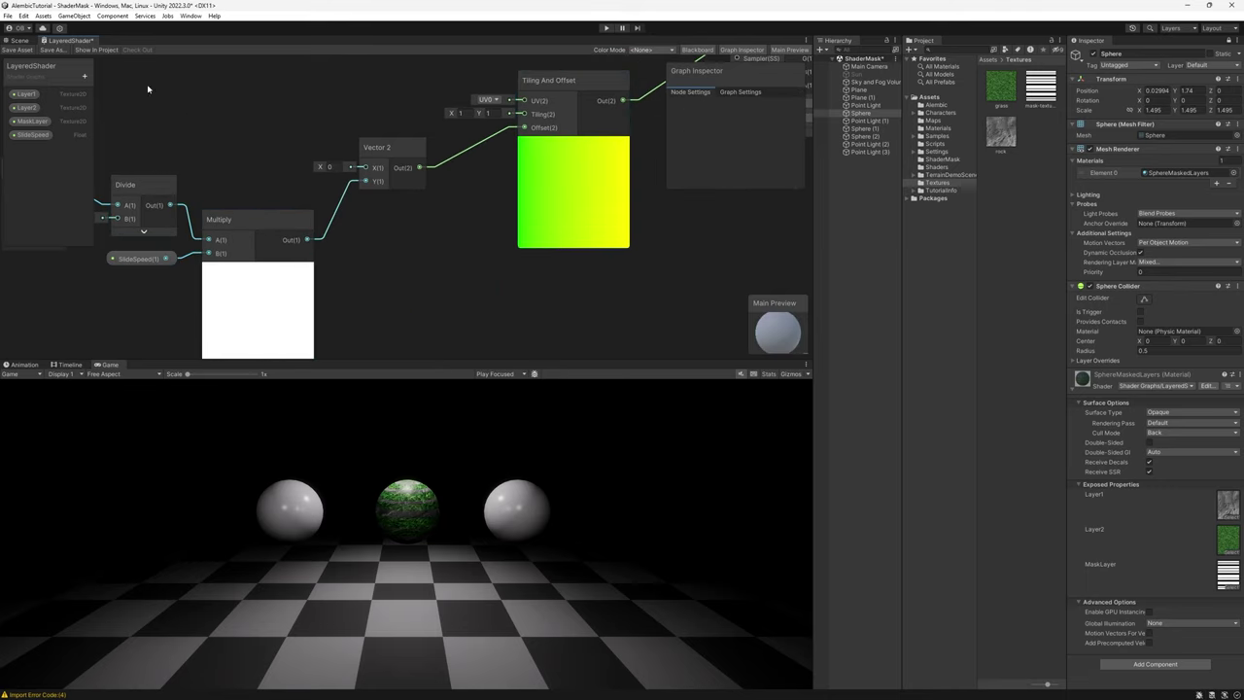
- Try a faster SlideSpeed on the sphere's material in the Scene view and set it back to 2
click(22, 40)
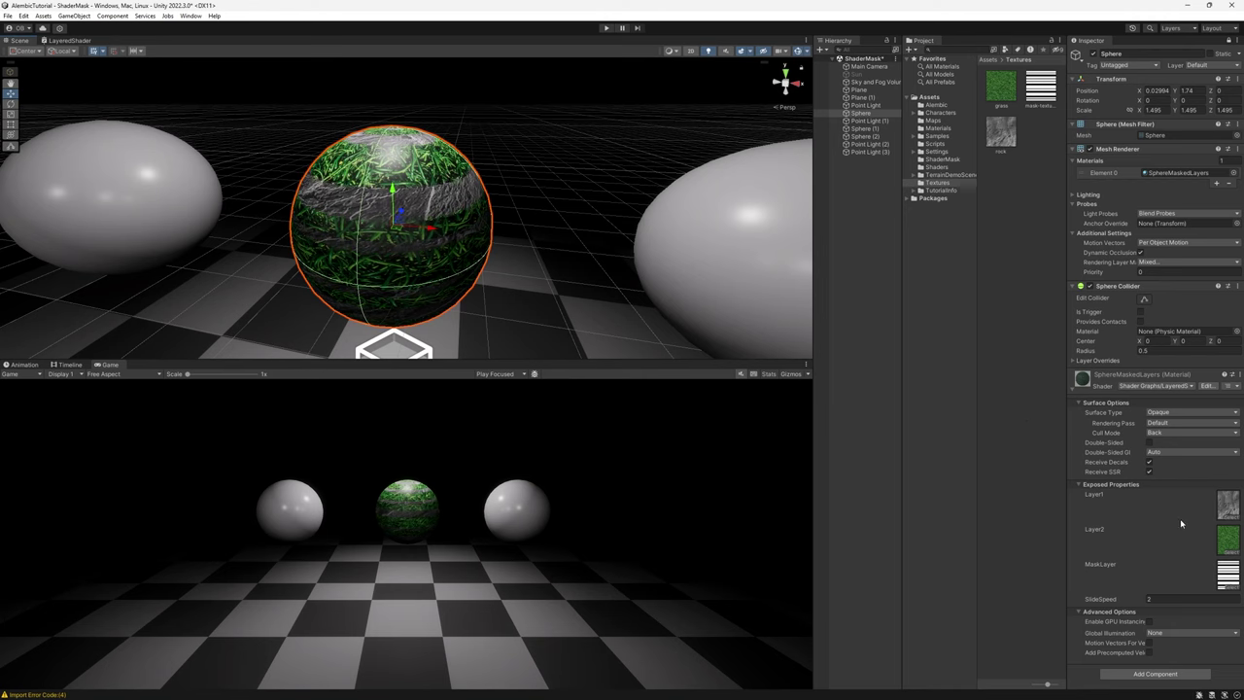
click(1157, 598)
text(2.75)
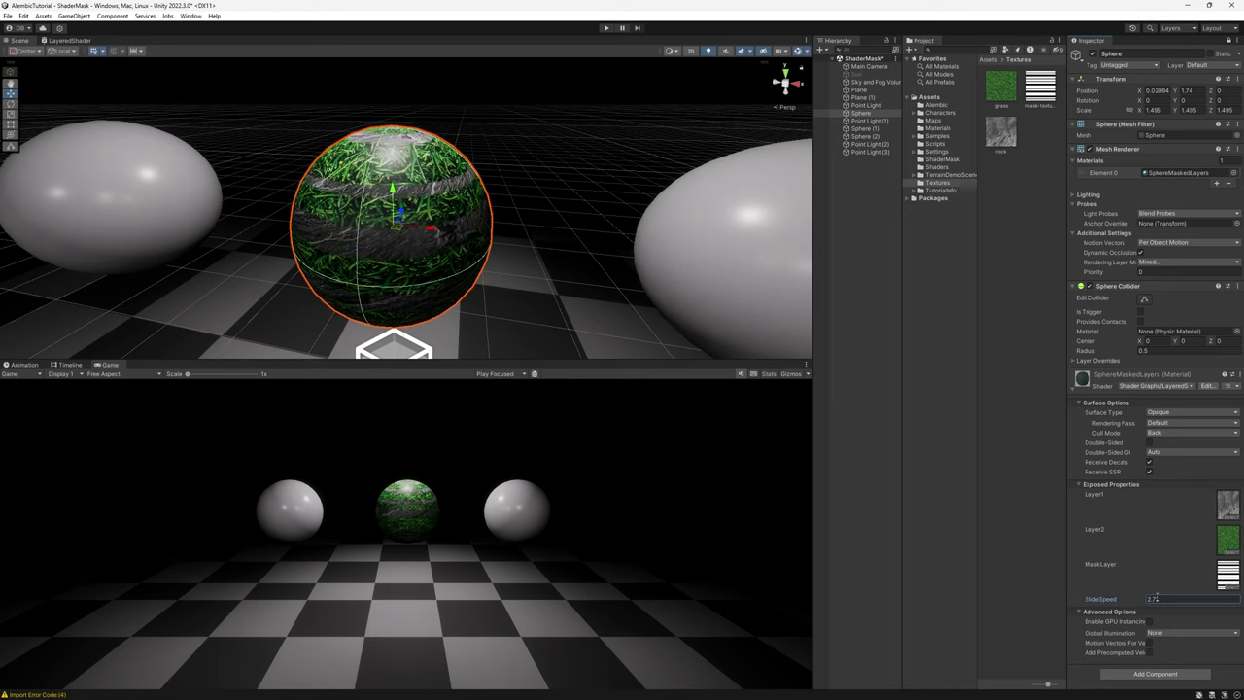
drag(1157, 598, 1145, 599)
text(2)
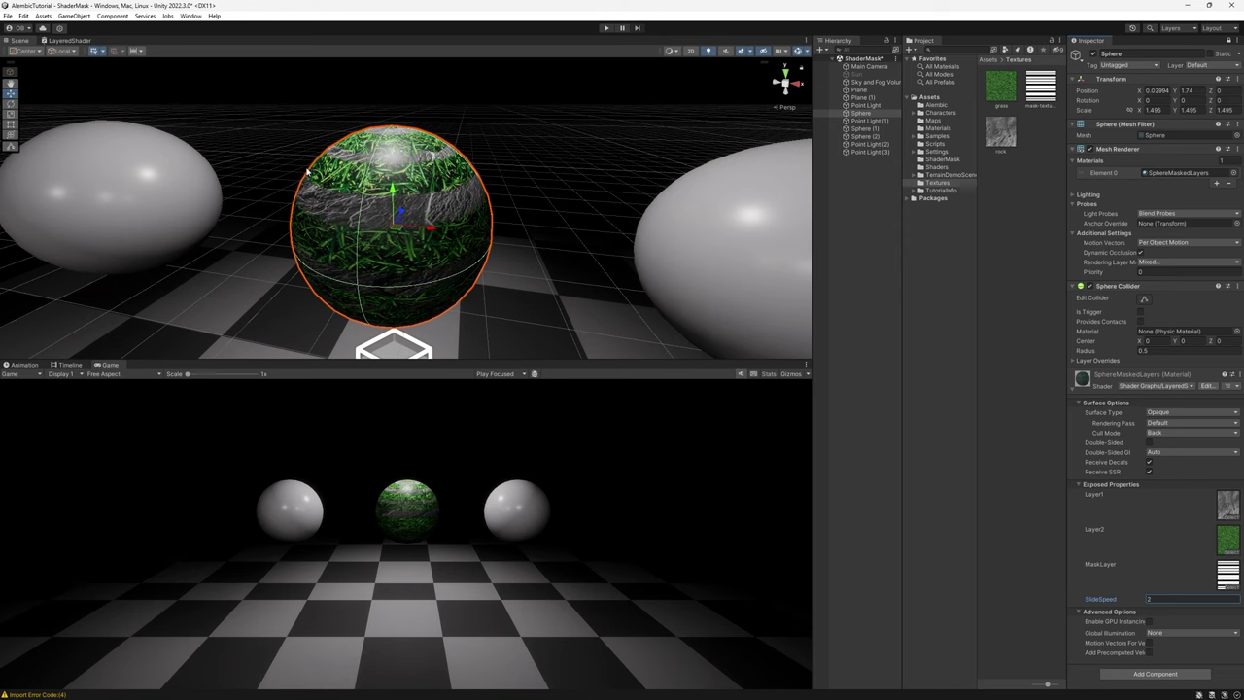
- Add color properties Color1 and Color2 to the LayeredShader graph, order them beneath their matching layers, and place both as nodes
click(68, 40)
click(85, 76)
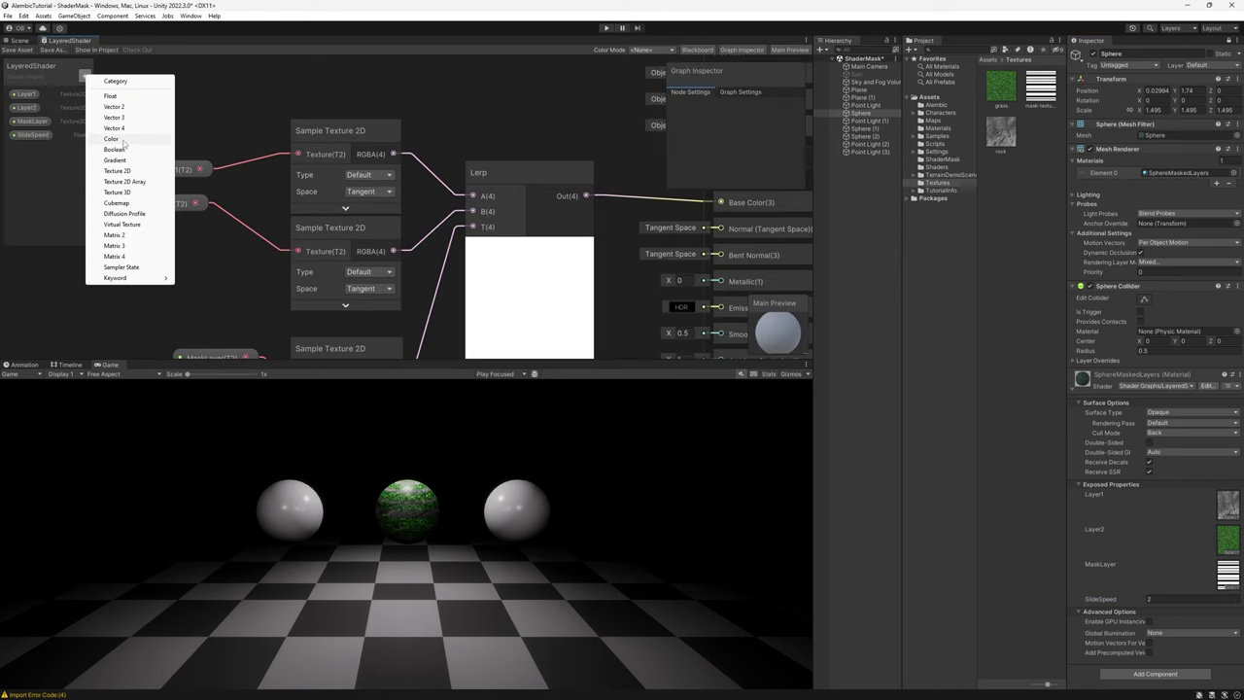
click(123, 143)
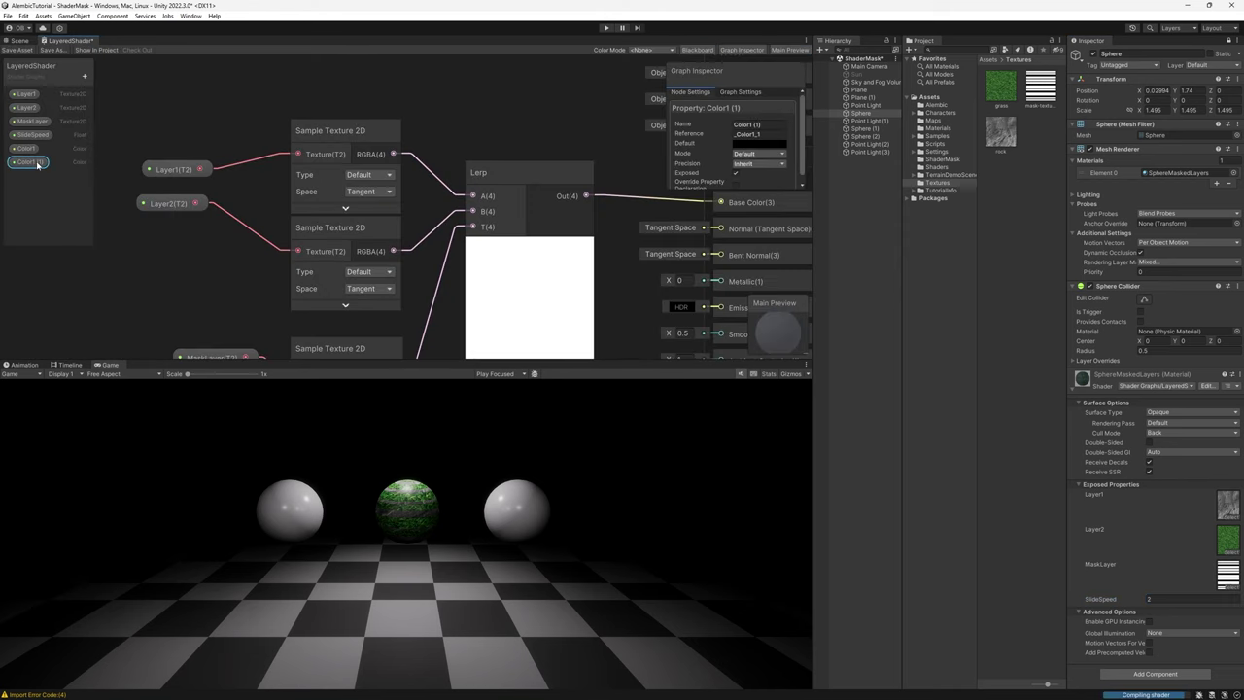
mouse_move(28, 149)
mouse_down()
mouse_move(29, 102)
mouse_move(29, 129)
mouse_up()
drag(27, 108, 311, 83)
drag(27, 135, 216, 283)
- Add a Multiply node combining Color1 with the first texture sample's RGBA, and connect its output to the Lerp's A input
drag(362, 91, 456, 117)
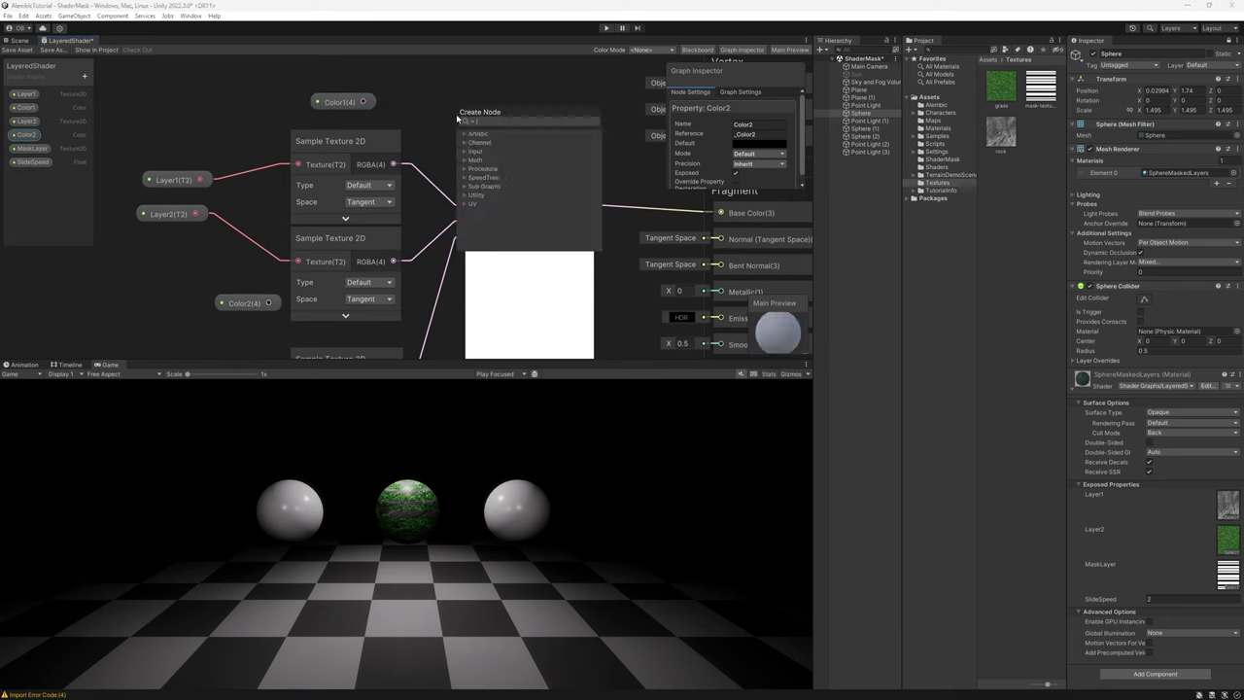
text(mul)
key(Return)
drag(393, 165, 457, 140)
drag(520, 125, 472, 206)
drag(491, 102, 422, 102)
- Add a Multiply node combining Color2 with the second texture sample, feed it into the Lerp's B input, and save the graph
middle_drag(428, 178, 472, 116)
drag(296, 241, 419, 208)
text(mul)
key(Return)
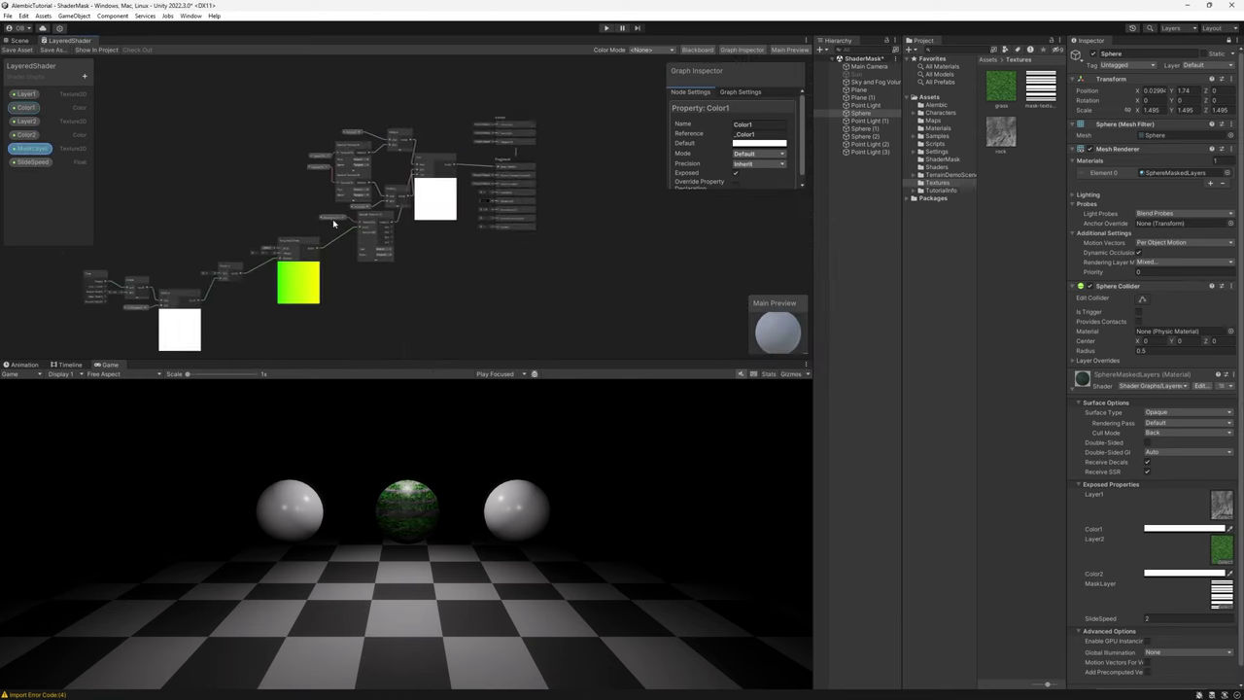
middle_drag(236, 143, 266, 134)
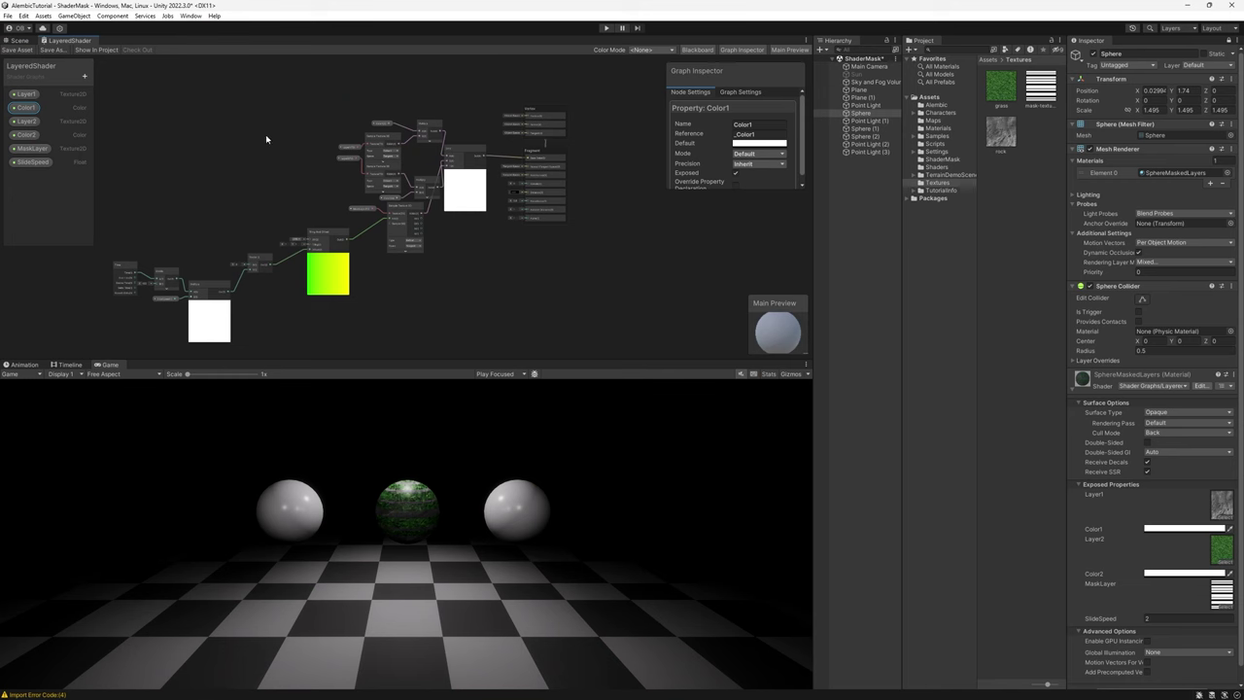
- Try a yellow Color1 tint on the middle sphere's material in the Scene view
click(22, 42)
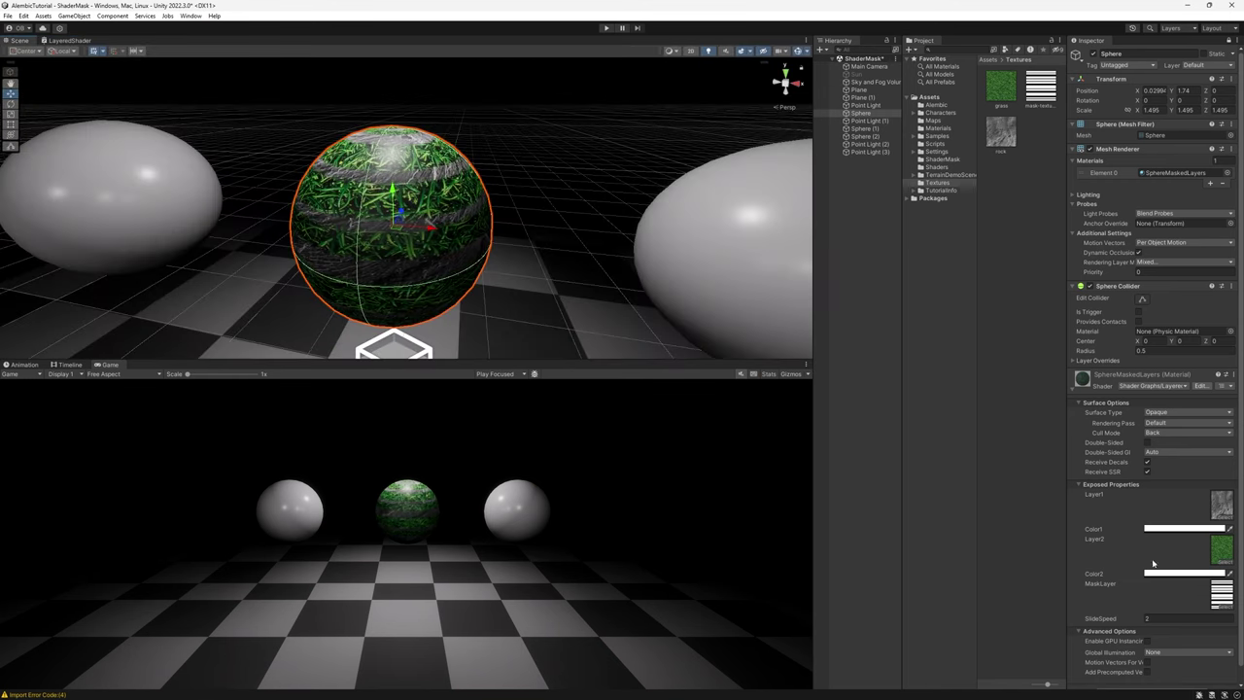
click(1170, 529)
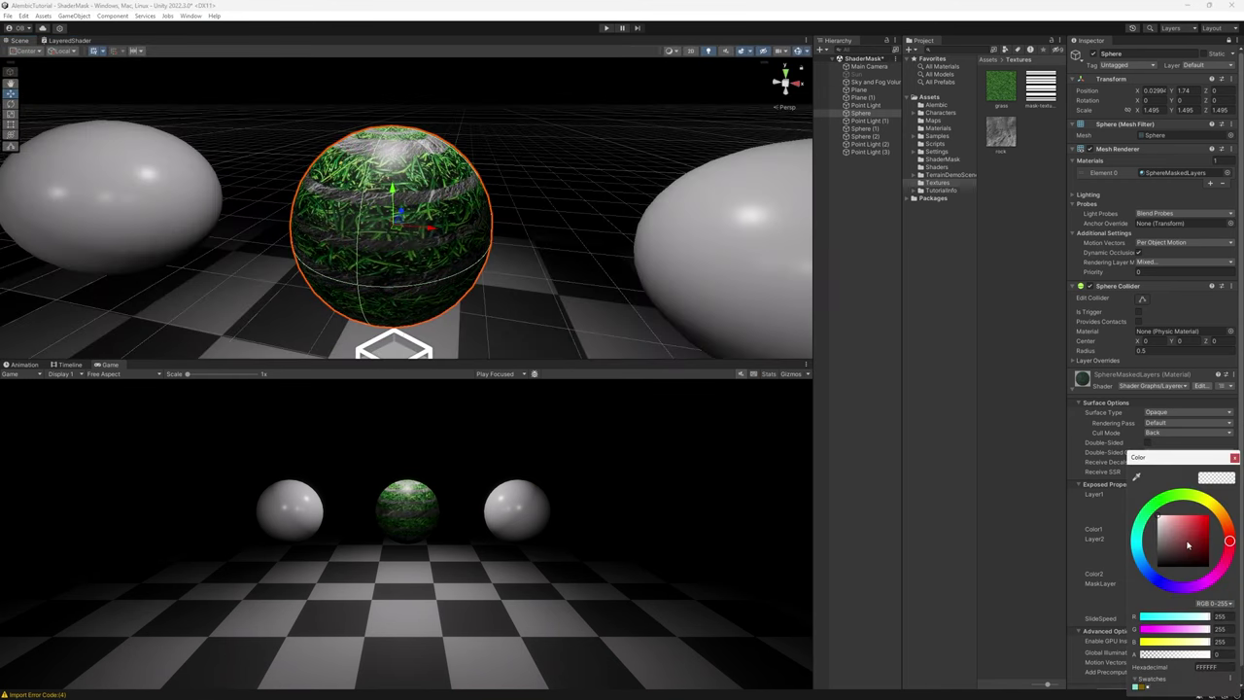
mouse_move(1180, 531)
mouse_down()
mouse_move(1187, 558)
mouse_move(1152, 536)
mouse_move(1152, 515)
mouse_move(1228, 513)
mouse_move(1191, 493)
mouse_move(1223, 505)
mouse_up()
click(1161, 499)
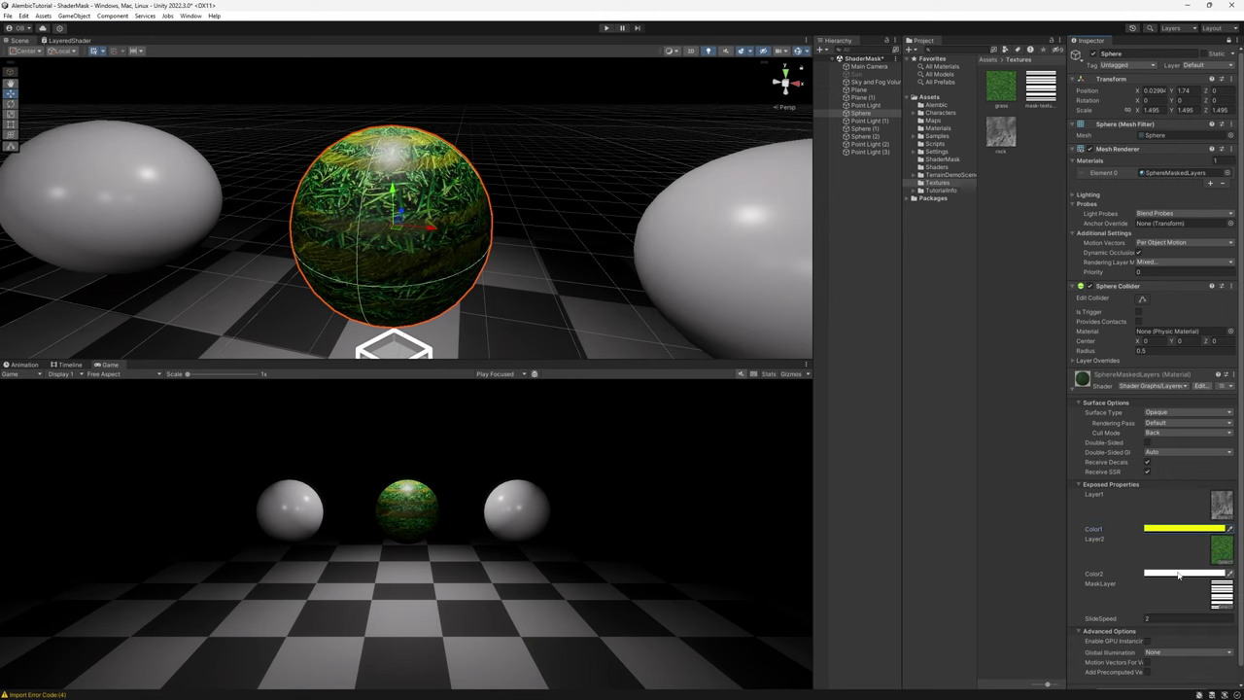
- Set Color2 on the middle sphere's material to blue
click(1179, 574)
click(1186, 513)
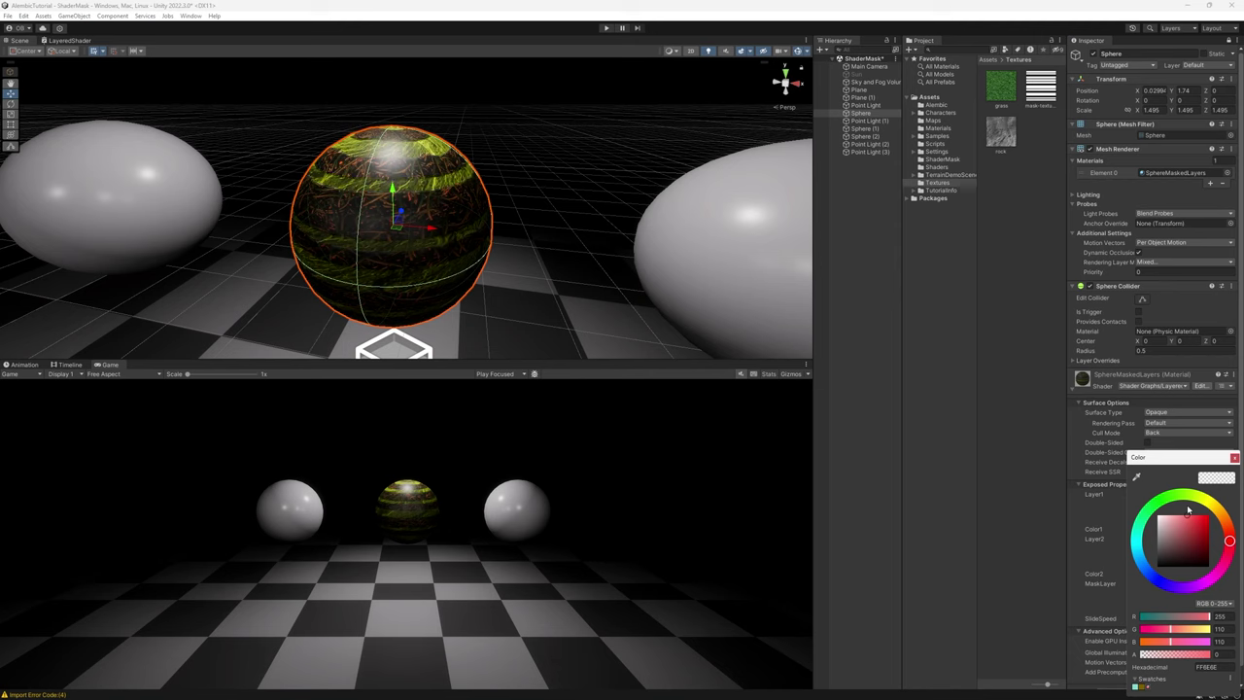
mouse_move(1187, 510)
mouse_down()
mouse_move(1156, 513)
mouse_move(1194, 515)
mouse_up()
click(1145, 567)
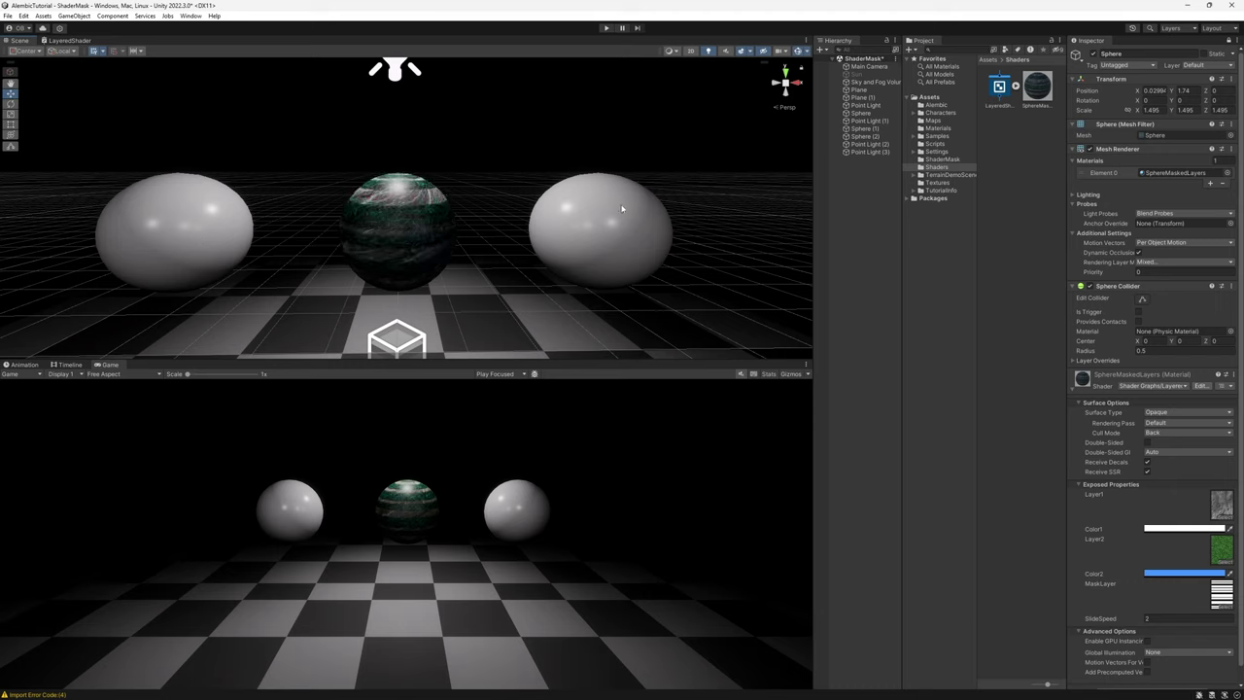
- Duplicate the LayeredShader graph asset and rename the copy EmissionMaskShader
click(1001, 88)
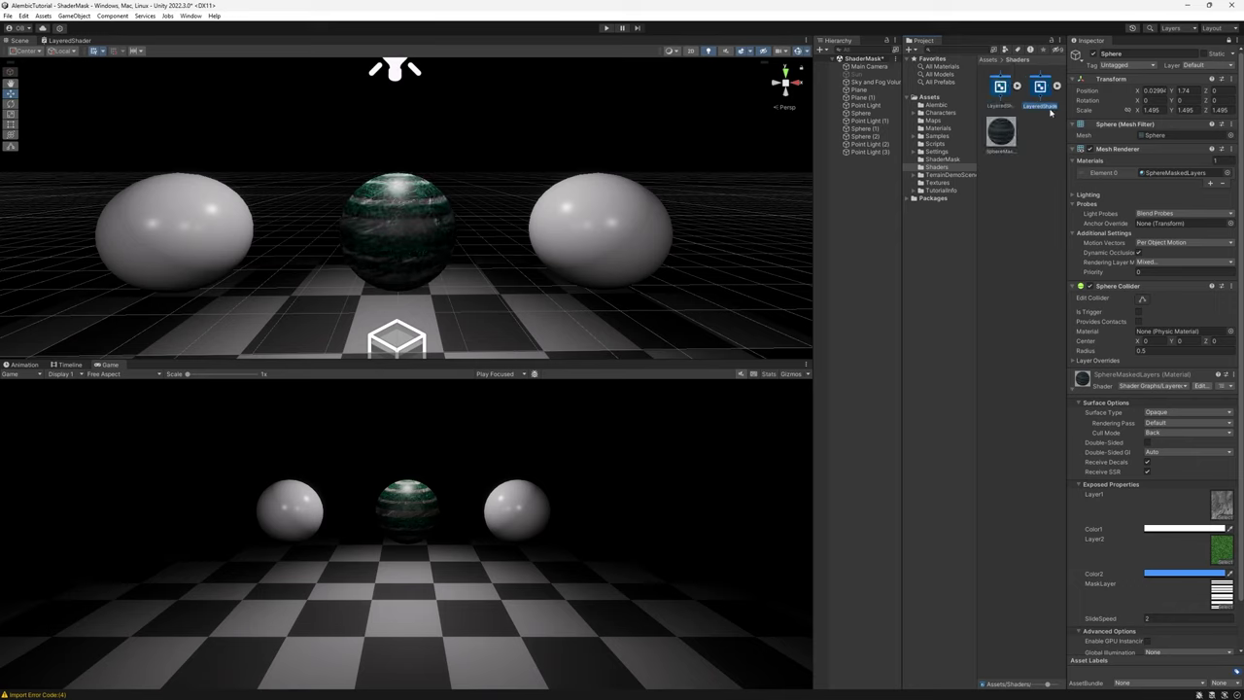
text(EmissionMaskS)
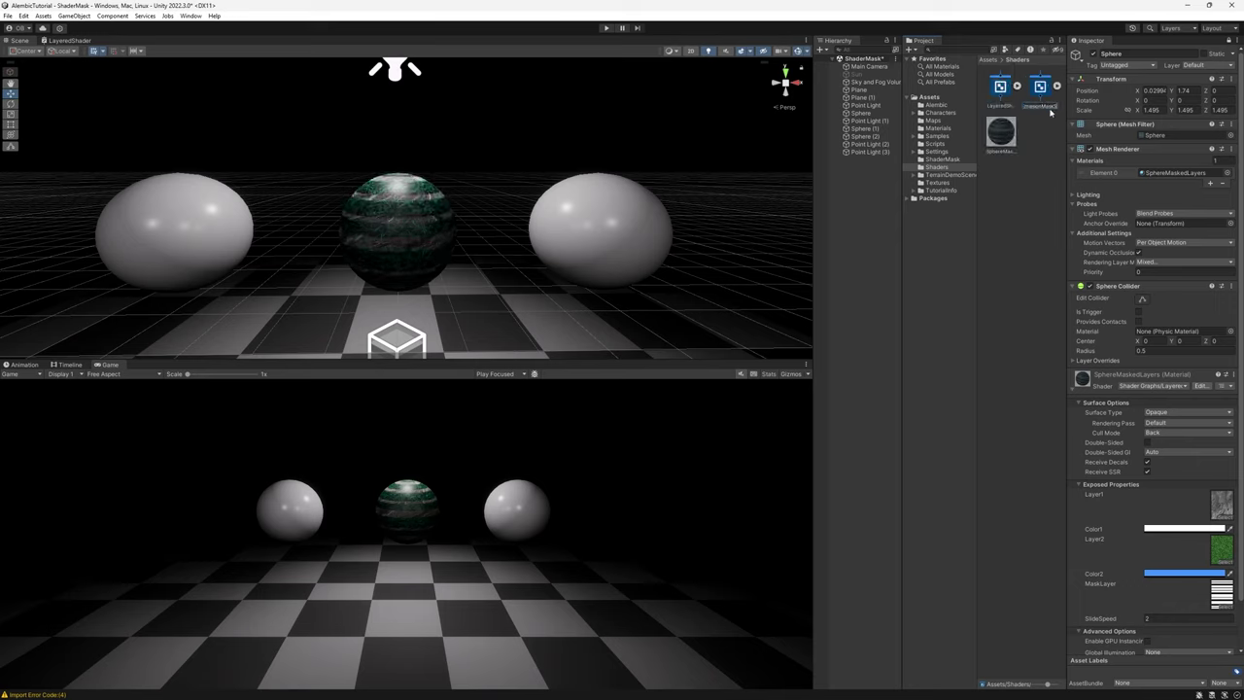
key(Return)
- Create a material named EmissionMask from EmissionMaskShader and assign it to the plain sphere Sphere (1)
right_click(999, 89)
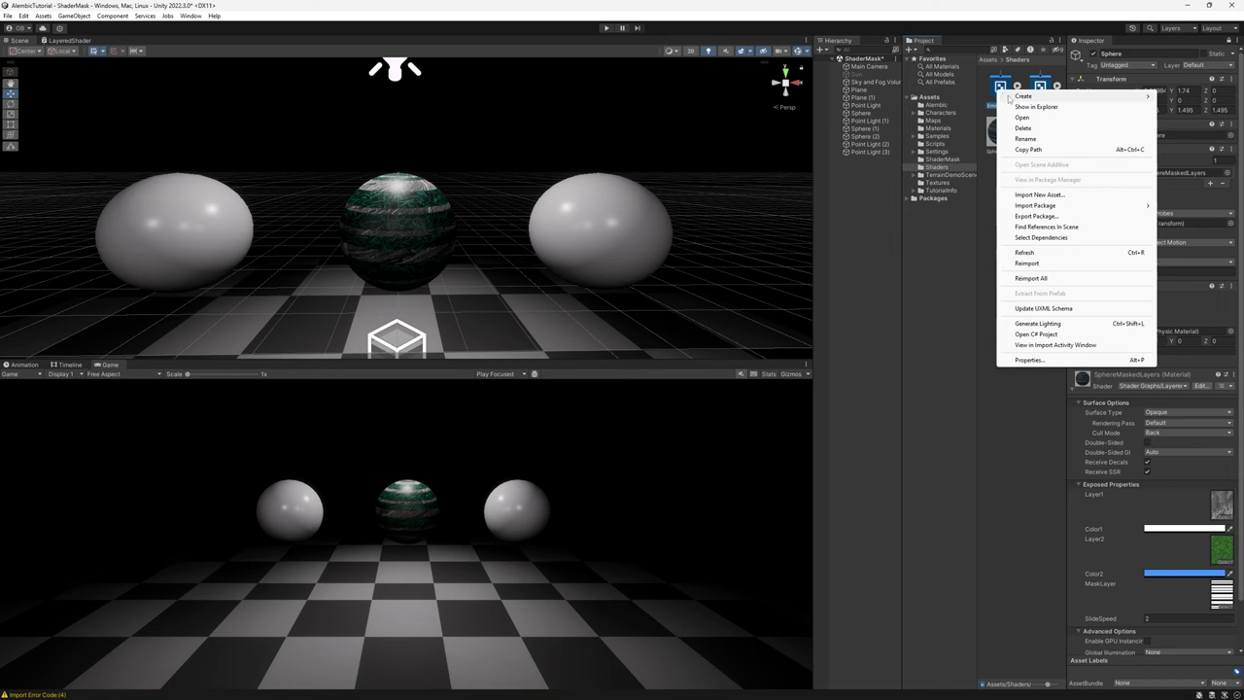
mouse_move(1009, 97)
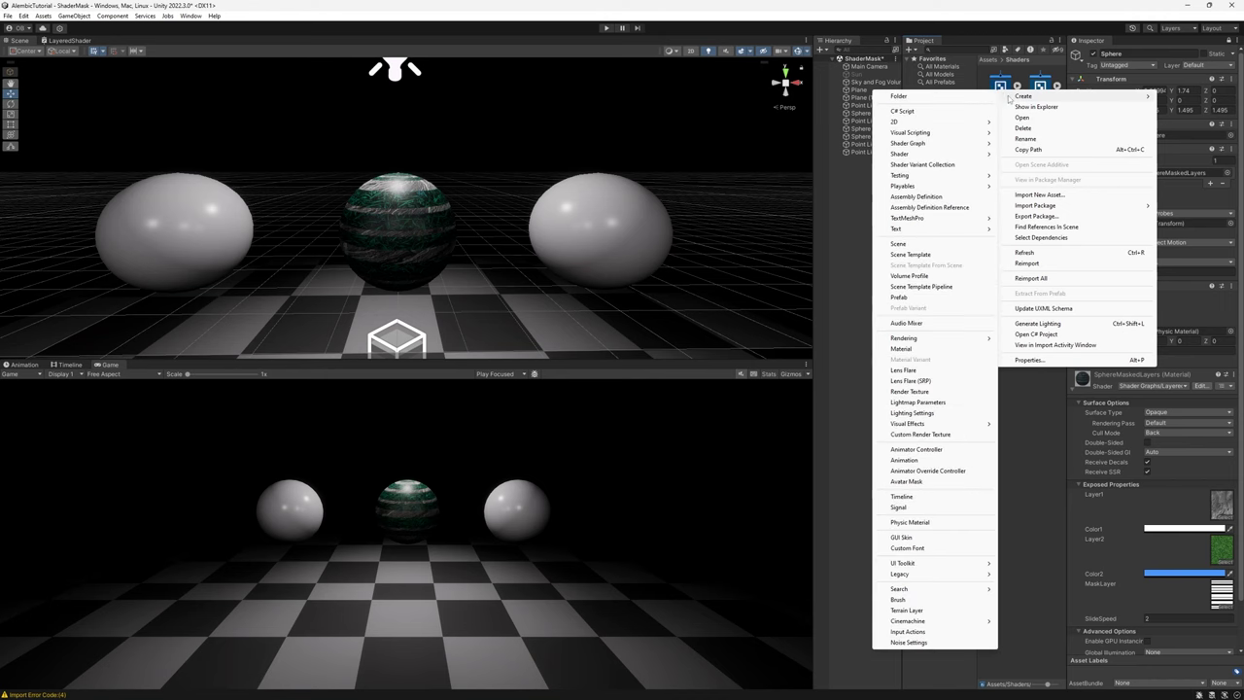
click(905, 349)
click(569, 215)
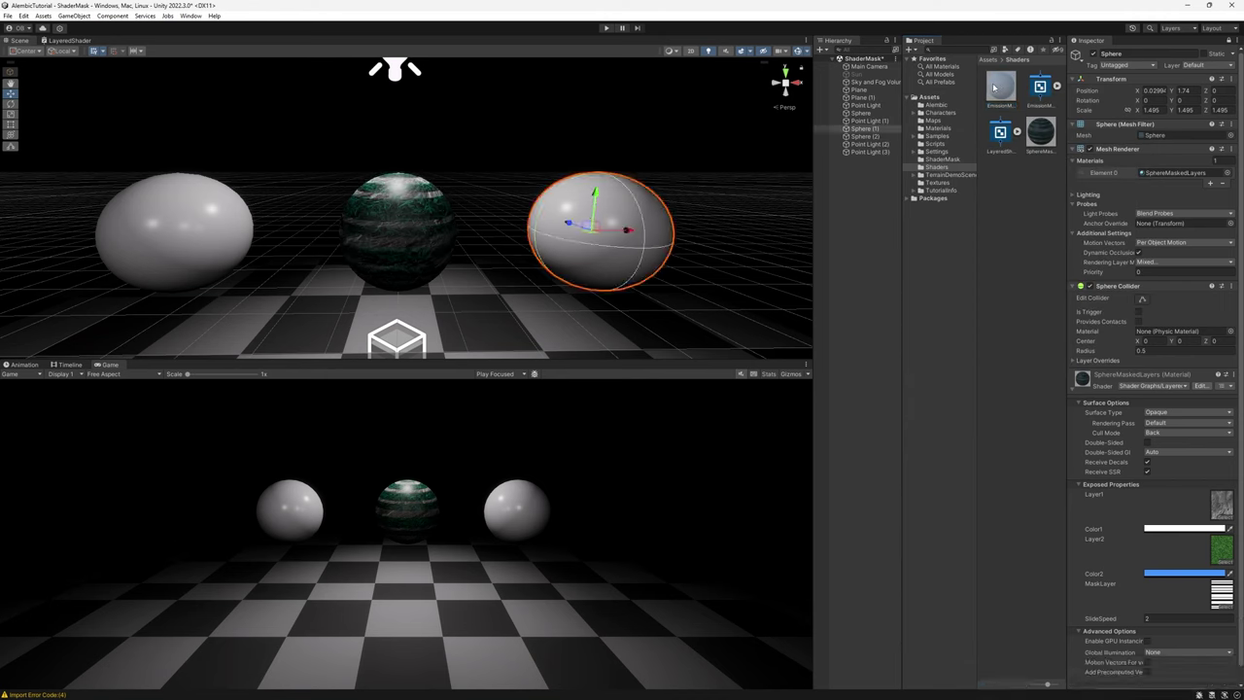
drag(993, 89, 614, 231)
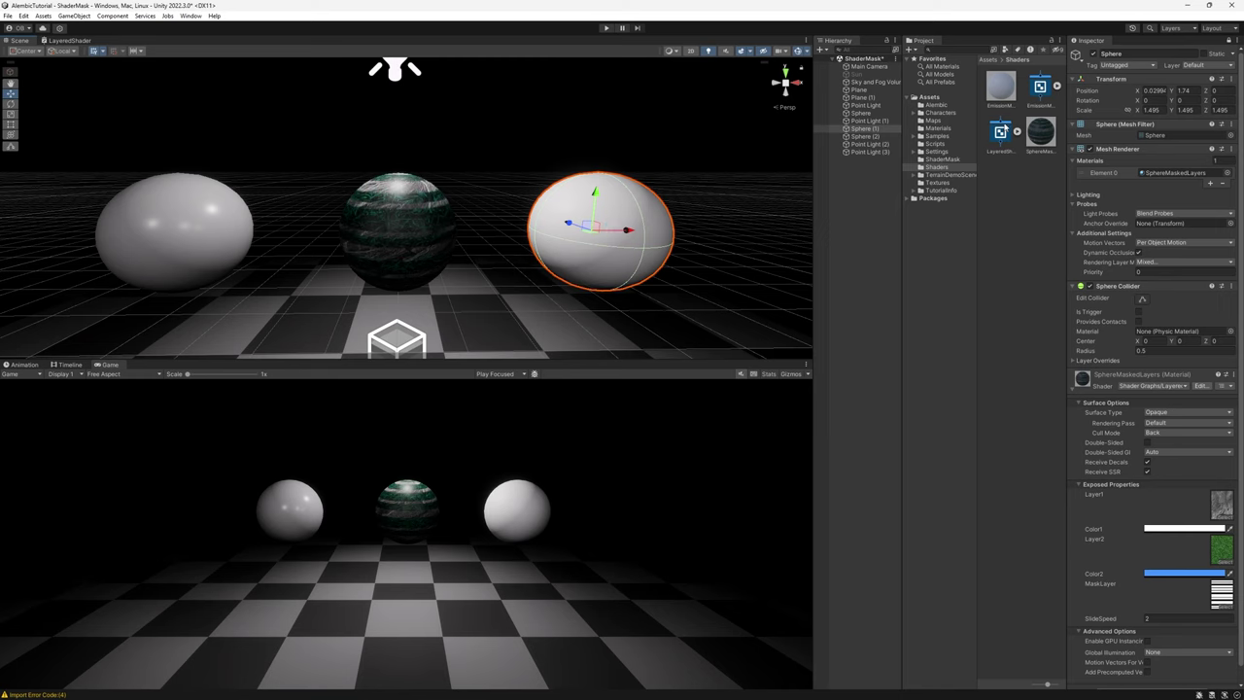
- Open the EmissionMaskShader graph and delete the Layer1 and Layer2 nodes together with their two Sample Texture 2D nodes
double_click(1041, 89)
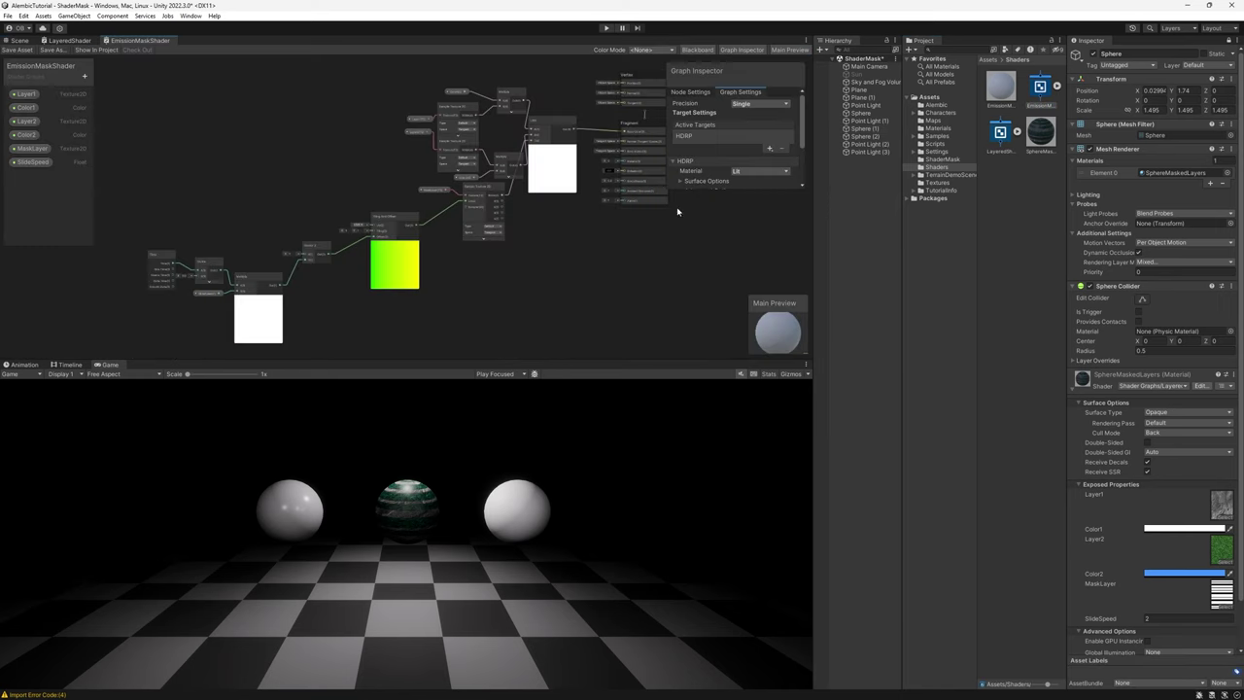
middle_drag(609, 229, 530, 289)
scroll(530, 288, up, 2)
middle_drag(532, 225, 472, 289)
scroll(438, 262, up, 2)
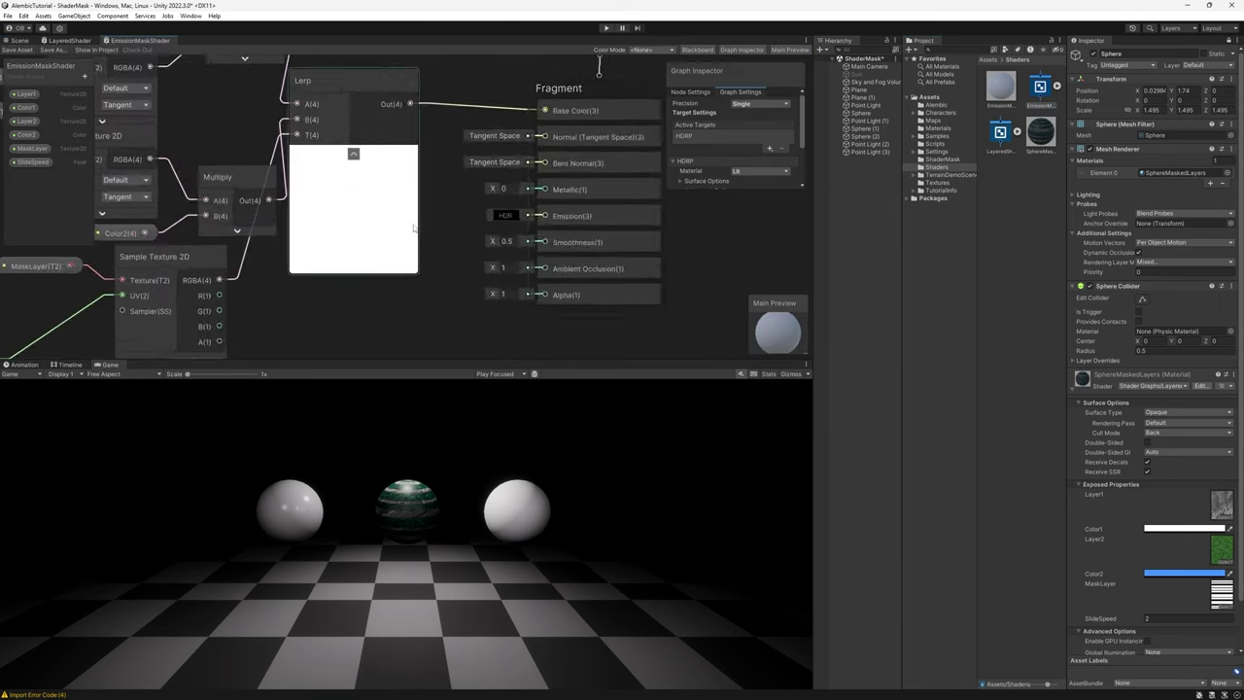
scroll(407, 227, down, 2)
middle_drag(332, 218, 379, 205)
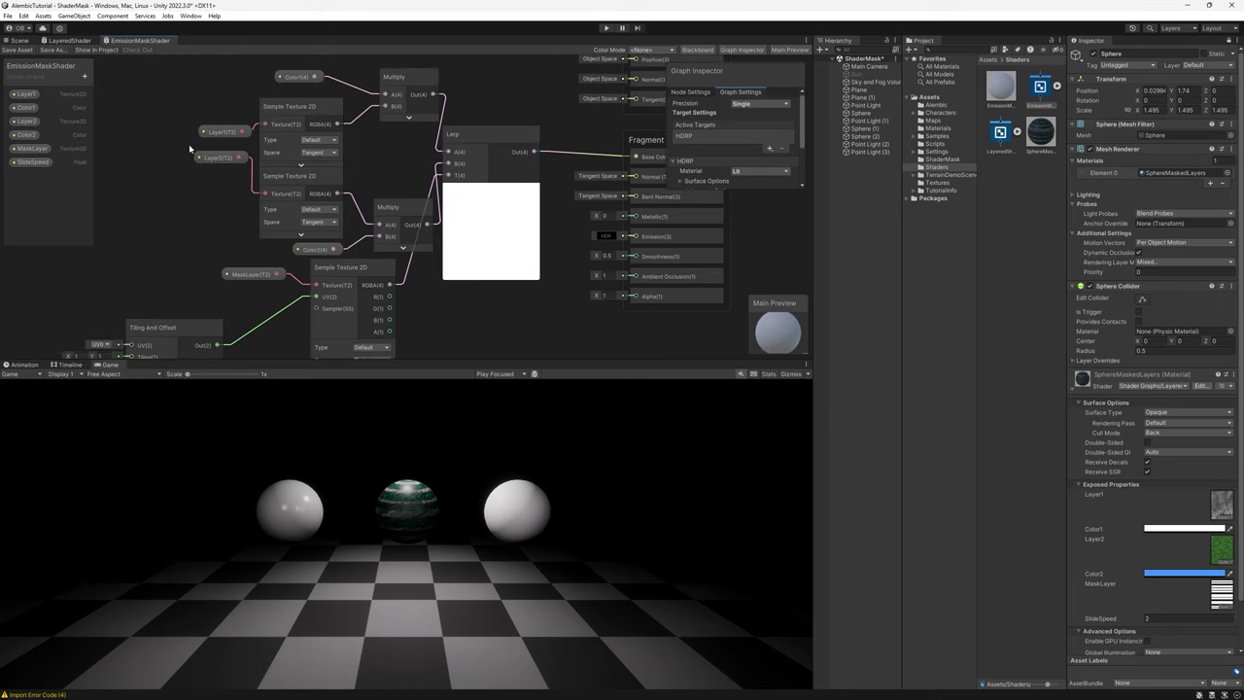
drag(276, 193, 276, 193)
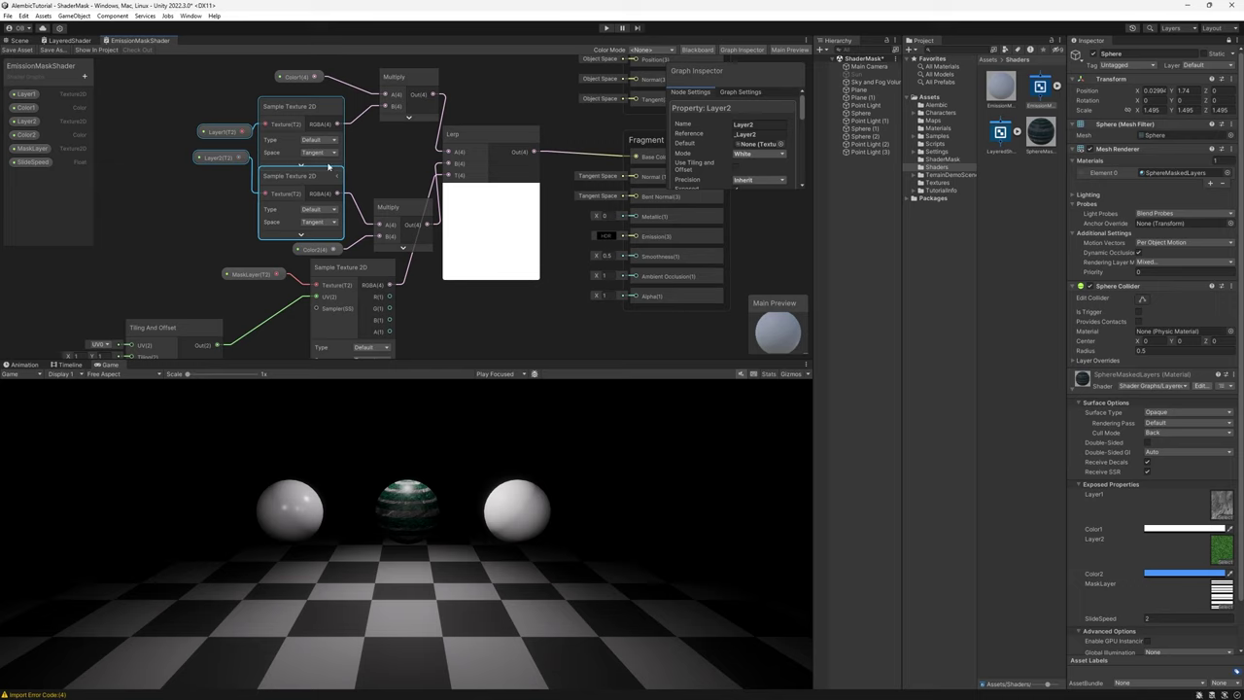
key(Delete)
- Delete both Multiply nodes between the colors and the Lerp node
click(393, 91)
key(Delete)
click(390, 211)
key(Delete)
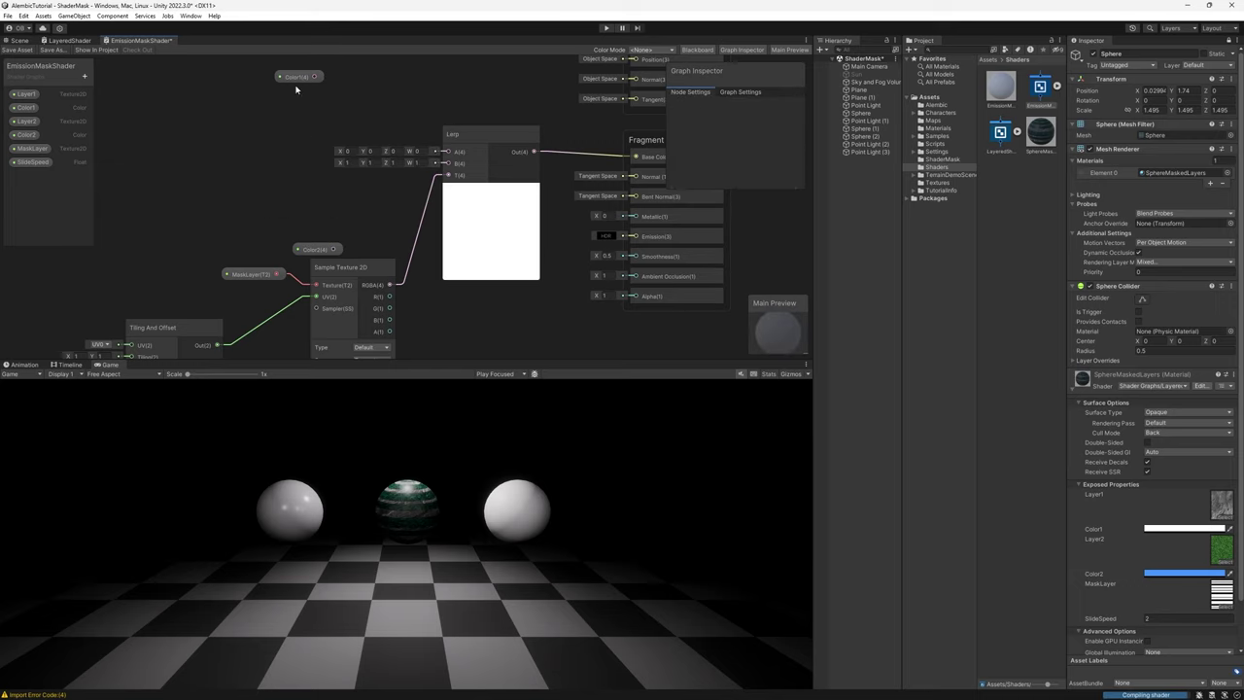
- Connect Color1 to the Lerp's A input and Color2 to its B input
drag(297, 77, 447, 156)
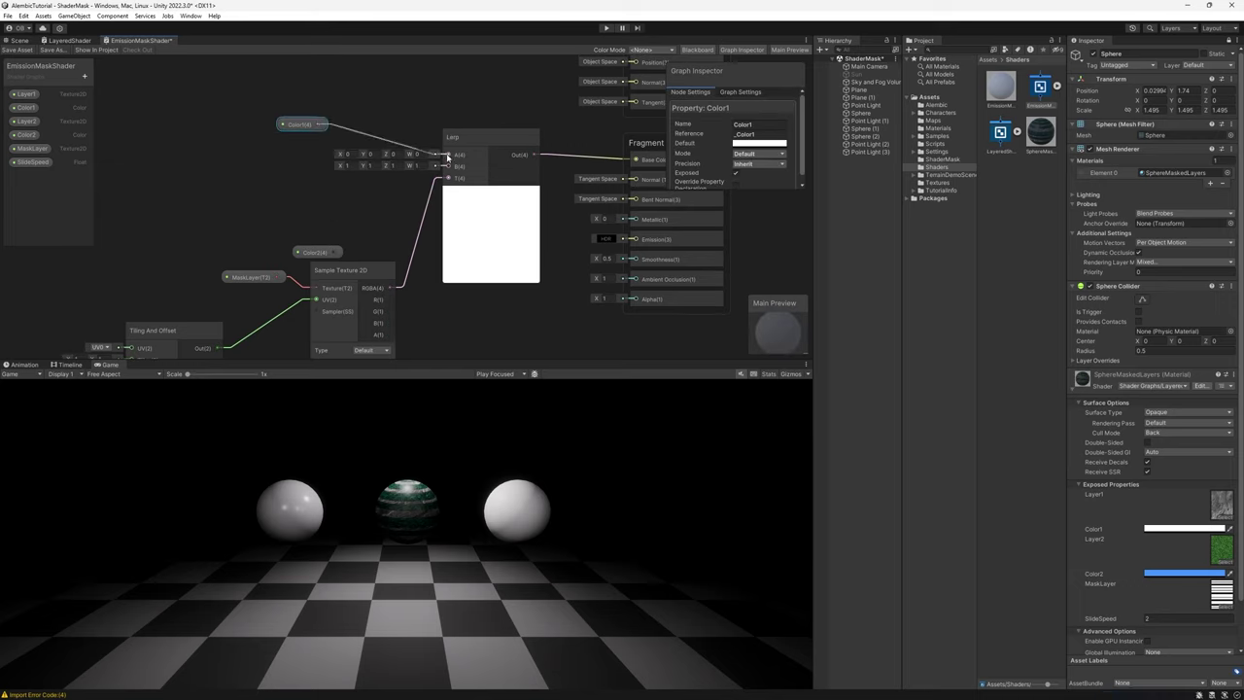
drag(309, 252, 446, 167)
middle_drag(447, 198, 383, 185)
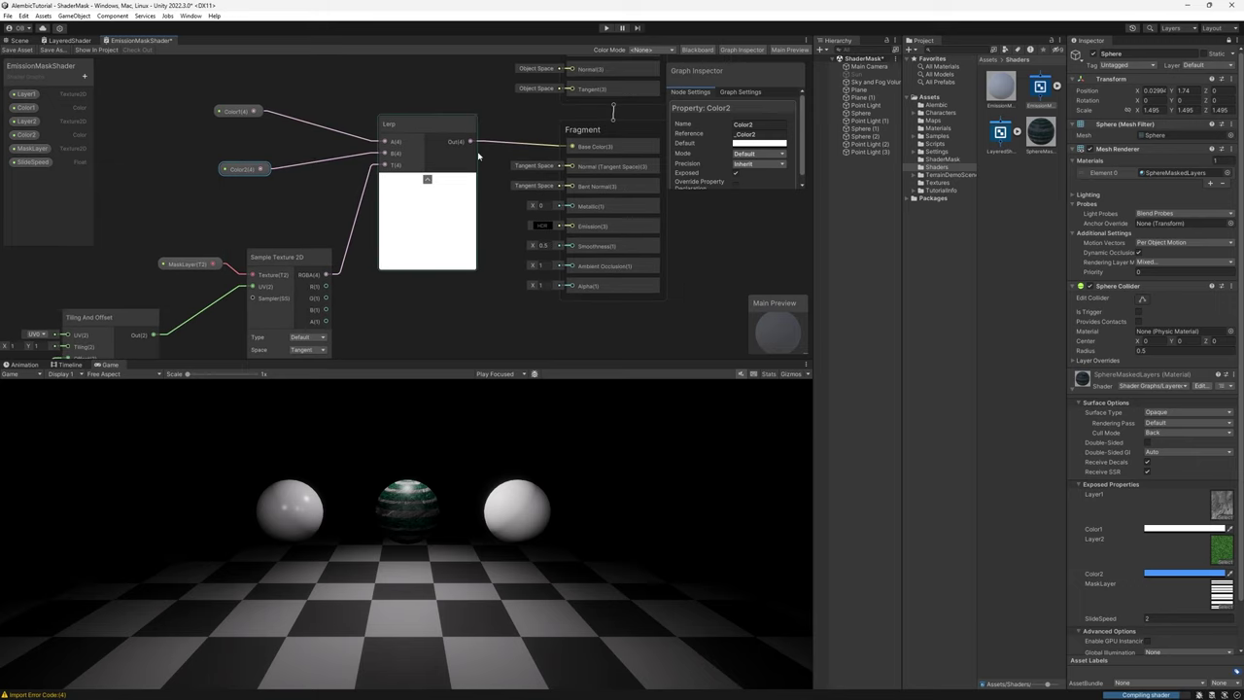
- Disconnect the Lerp output from the fragment's Base Color and connect it to Emission instead
drag(462, 137, 440, 143)
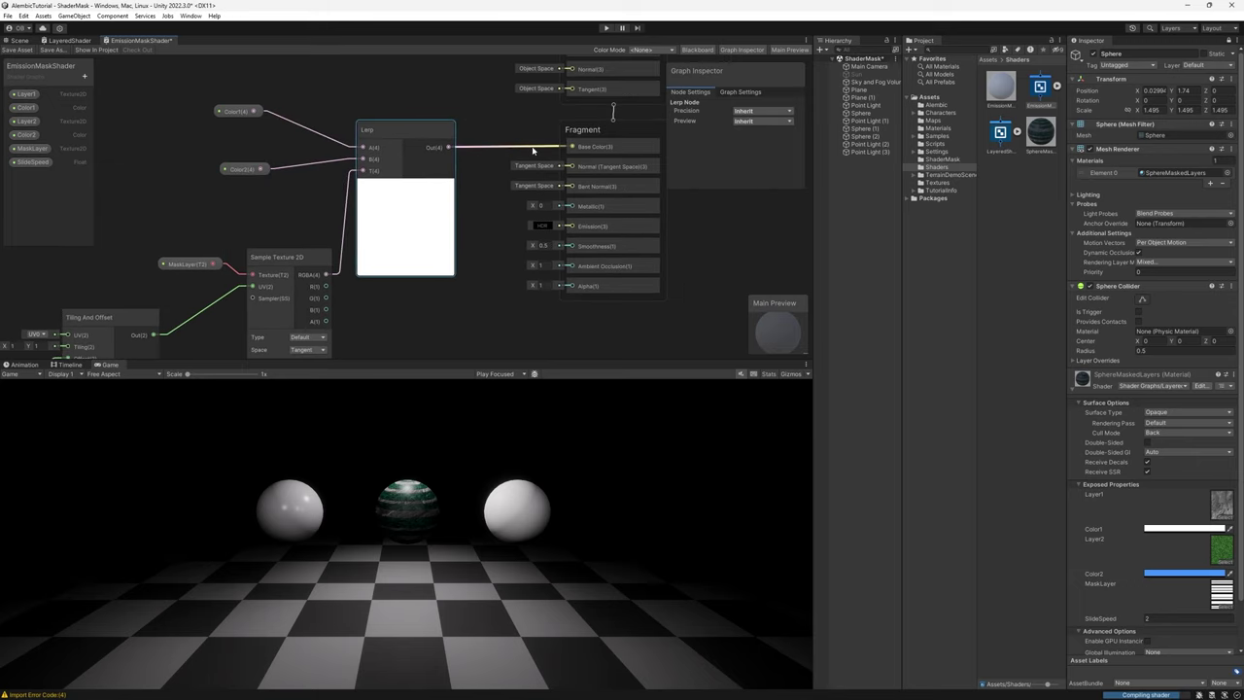
drag(532, 150, 501, 201)
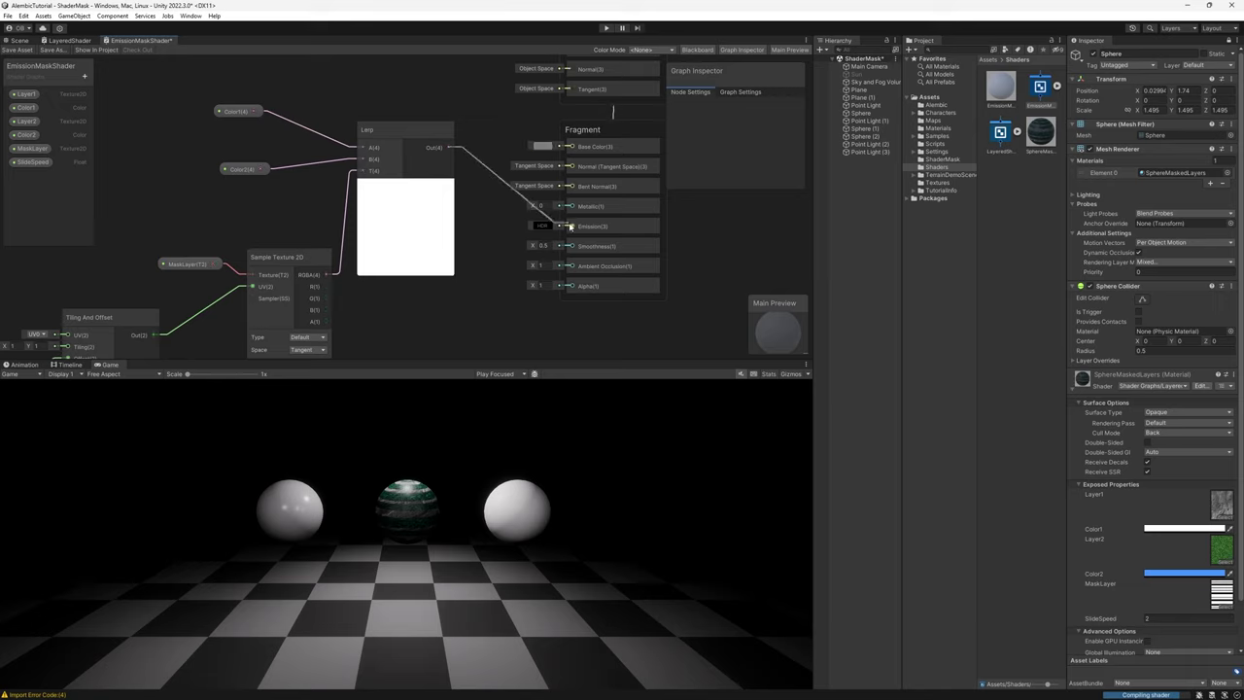
drag(570, 226, 571, 226)
- Delete the unused Layer1 and Layer2 texture properties from the EmissionMaskShader graph
click(60, 96)
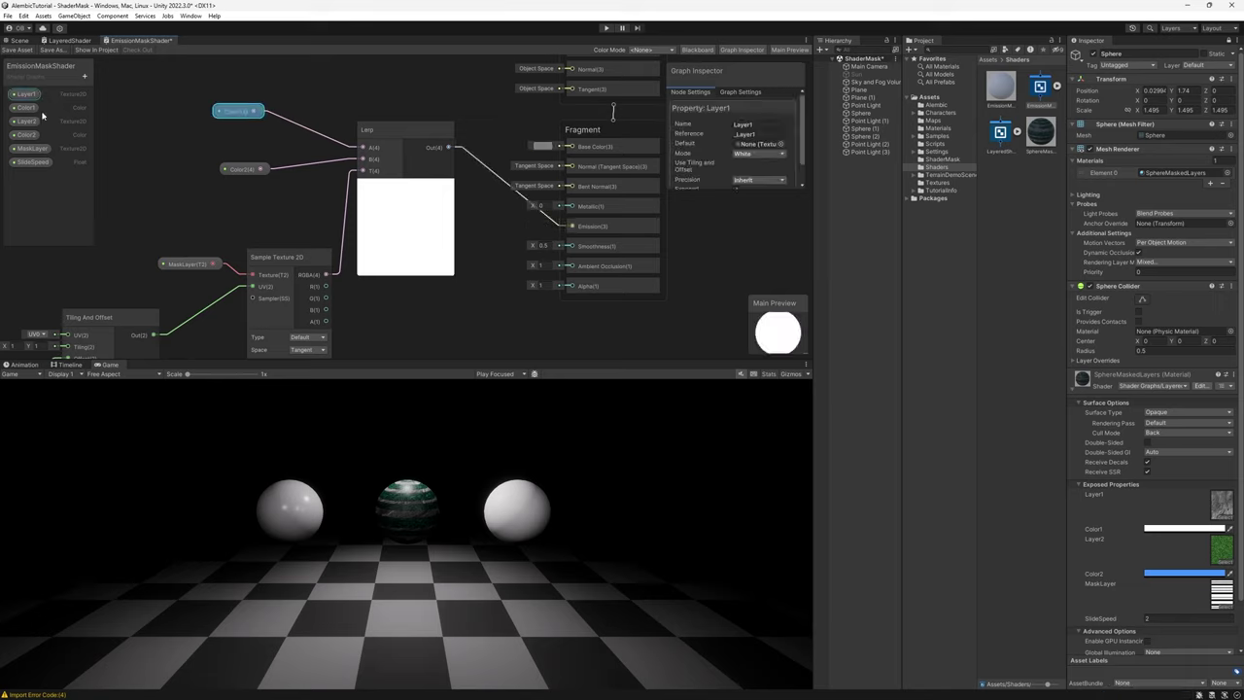
key(Delete)
click(33, 110)
key(Delete)
- Switch the Color1 and Color2 properties to HDR mode and save the graph
click(32, 94)
scroll(750, 158, down, 1)
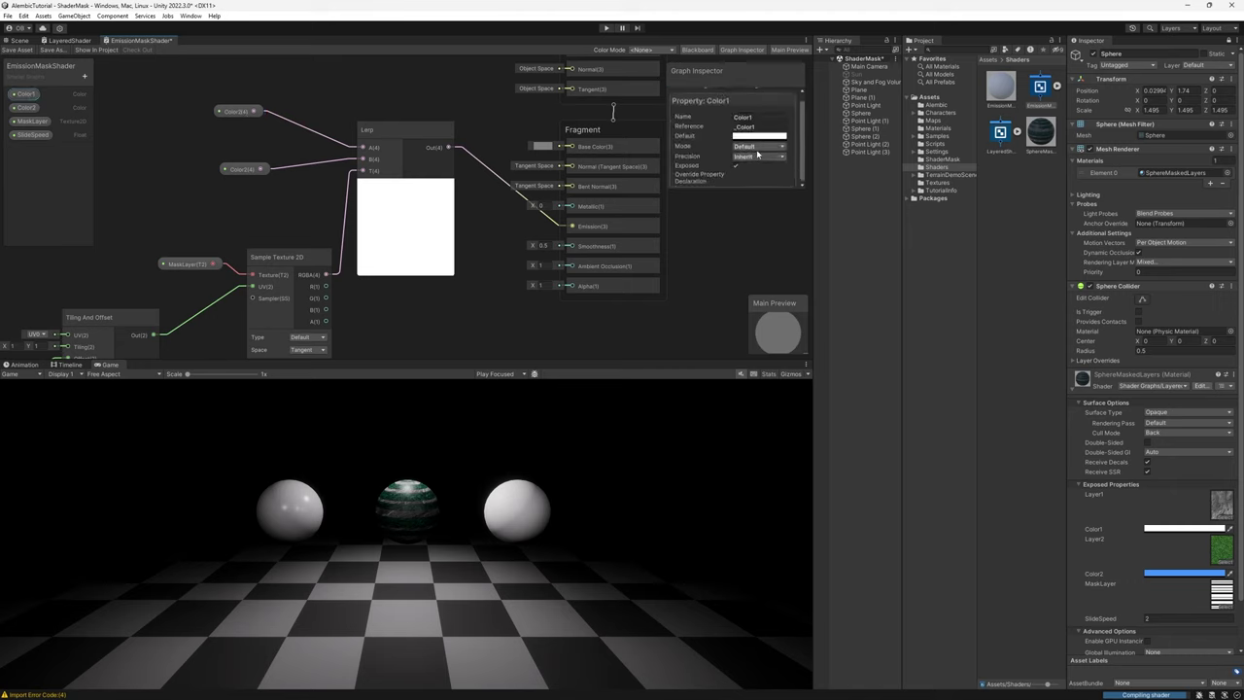
click(758, 148)
click(755, 168)
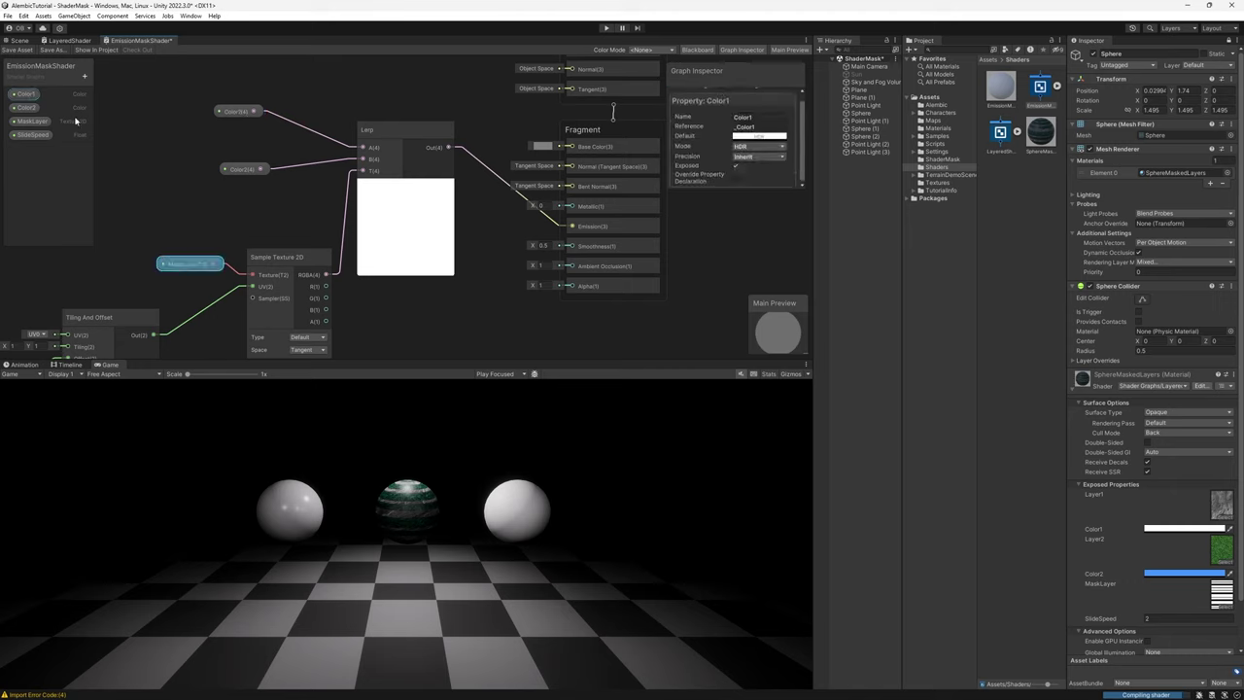
click(27, 107)
click(758, 147)
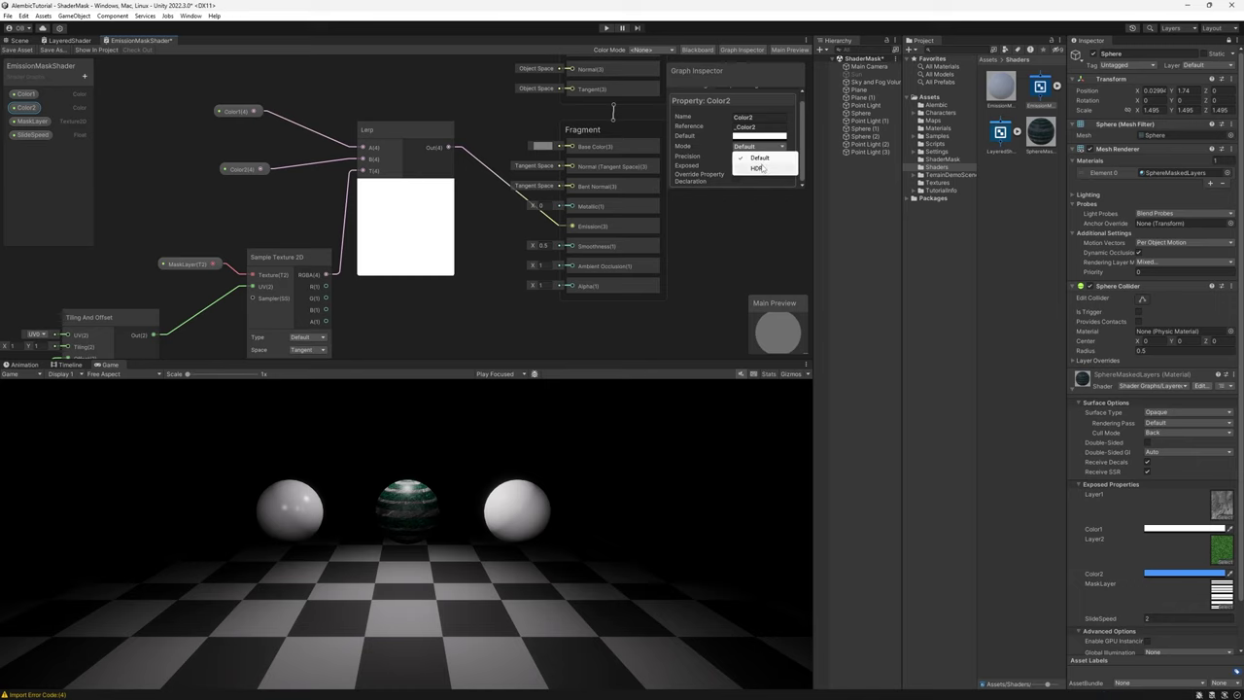
click(756, 168)
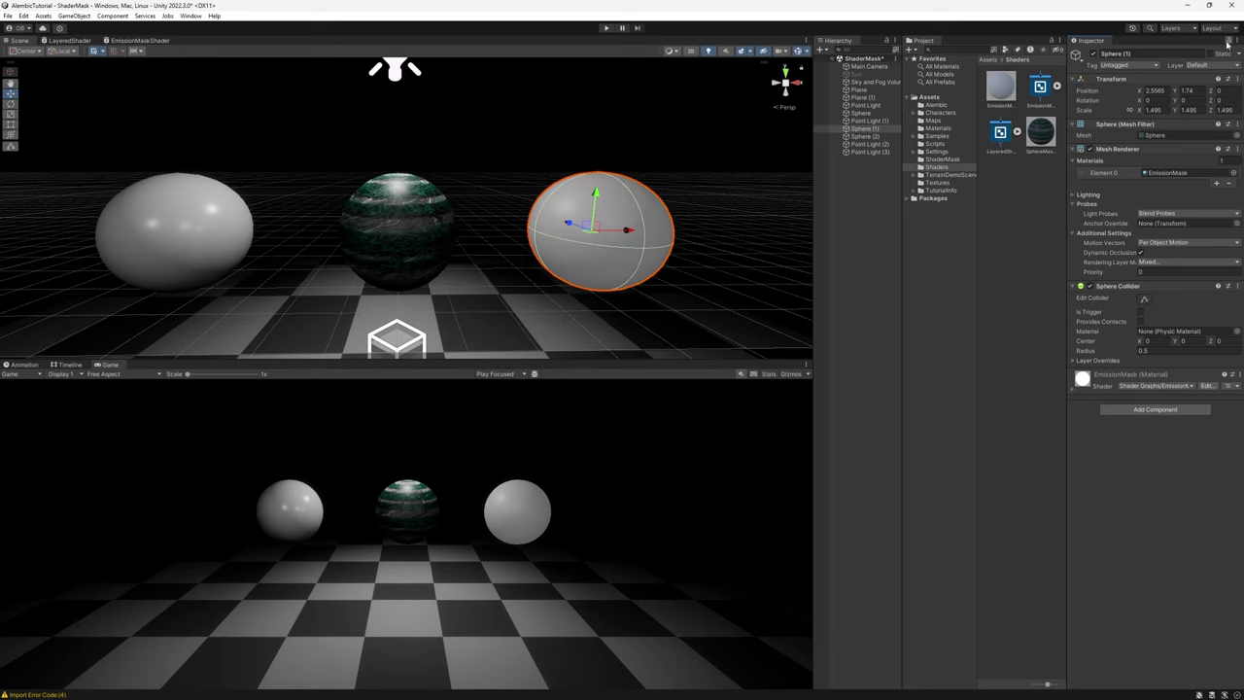
- Set Color1 of Sphere (1)'s EmissionMask material to a bright cyan and raise its HDR intensity
click(1084, 387)
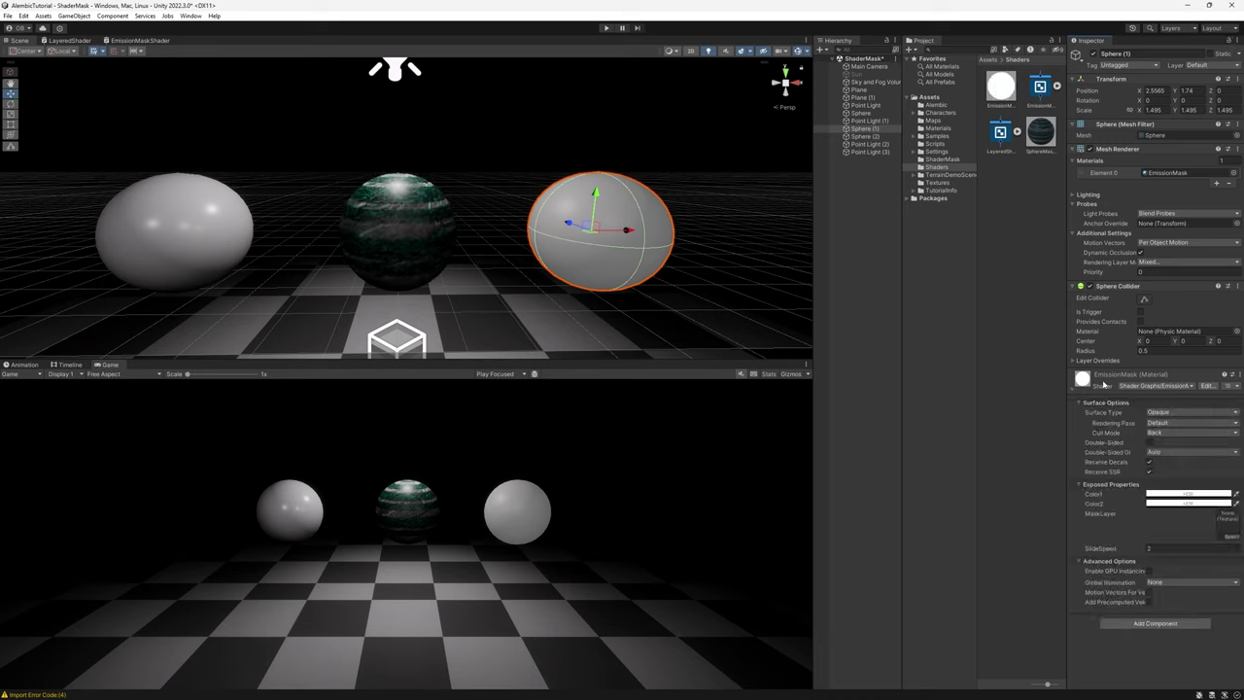
click(1170, 495)
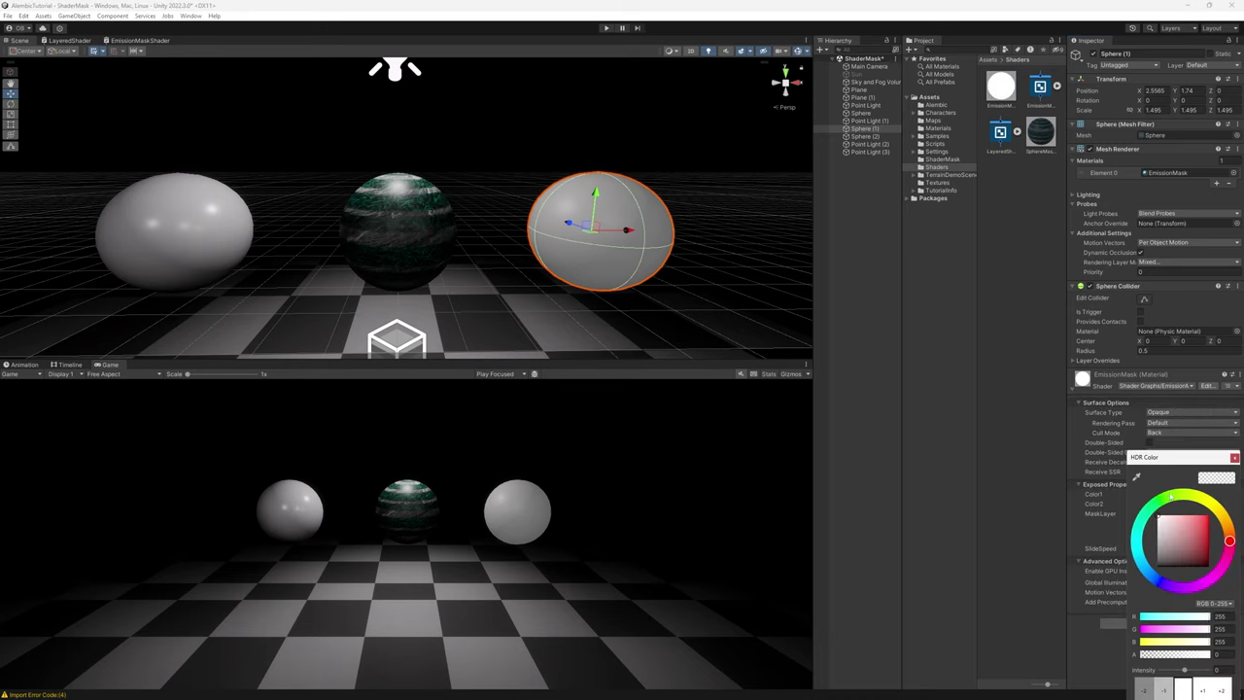
click(1138, 544)
click(1208, 518)
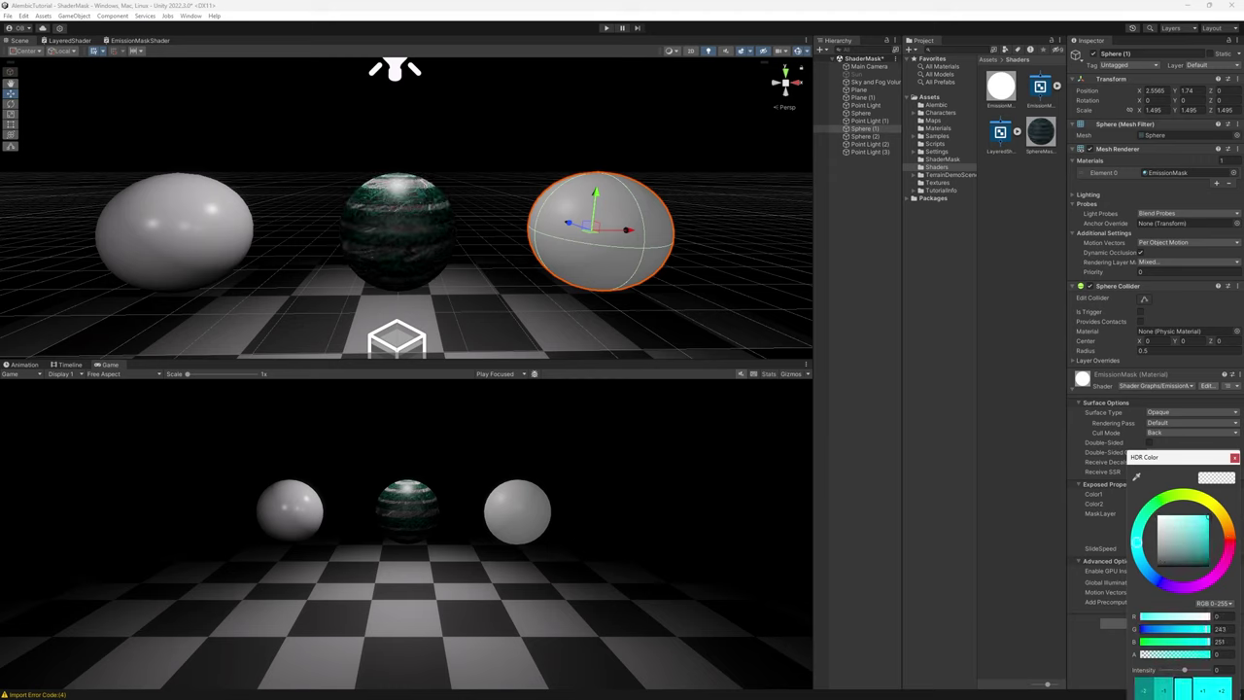
drag(1187, 668, 1201, 671)
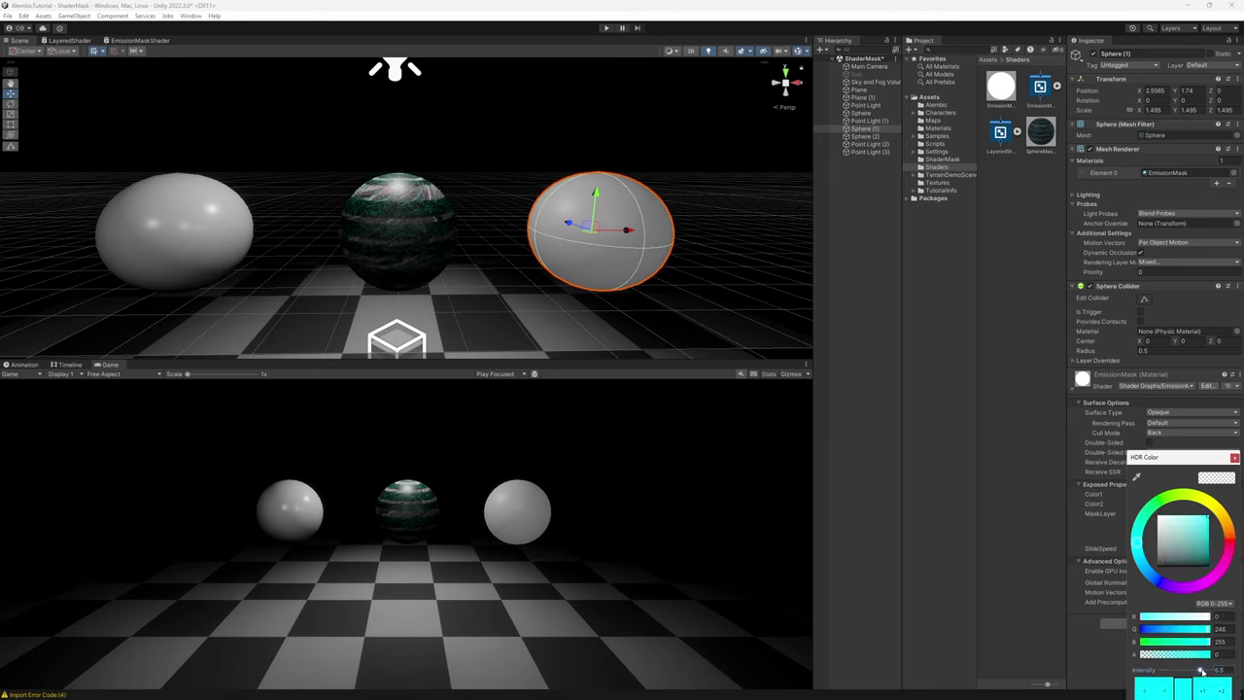
- Raise the HDR intensity of the white Color2 on Sphere (1)'s EmissionMask material
click(1088, 503)
click(1171, 504)
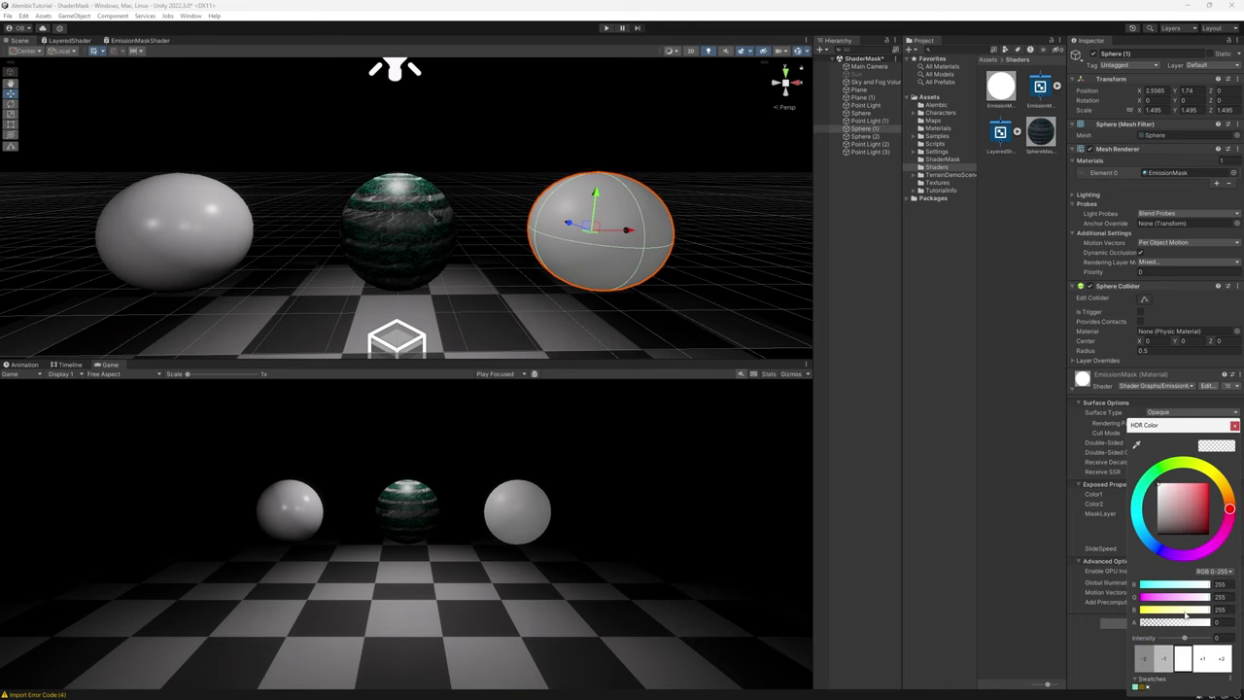
drag(1185, 639, 1188, 639)
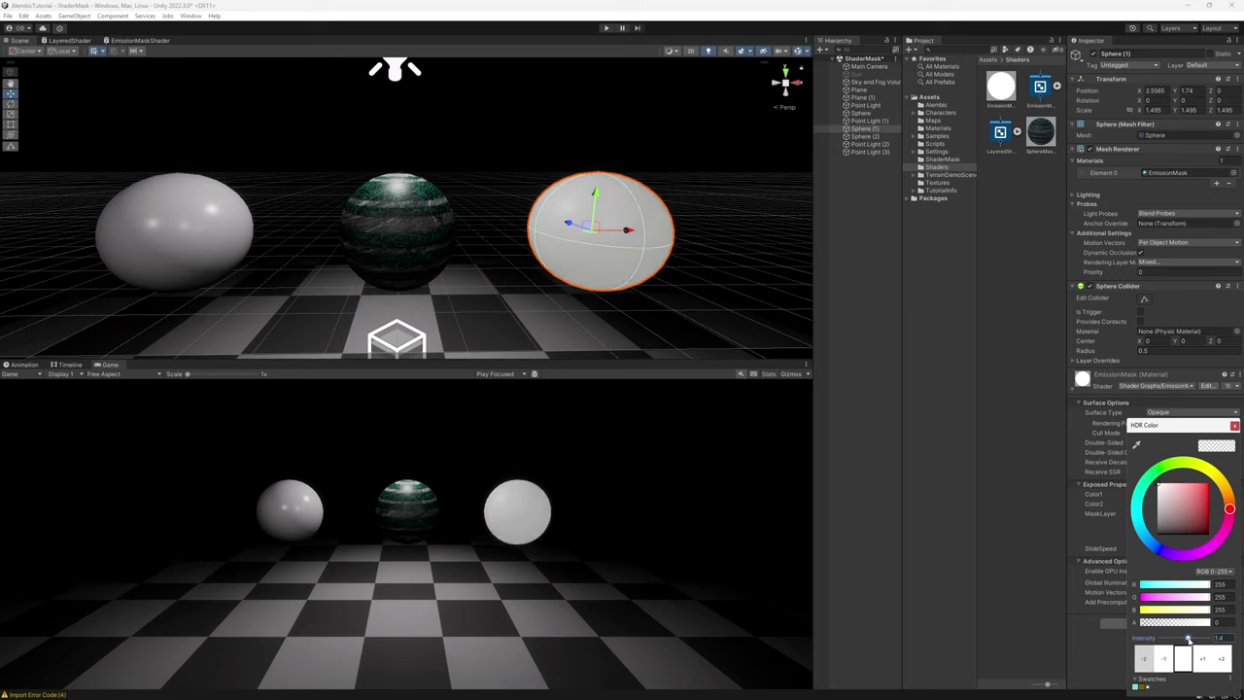
click(1102, 640)
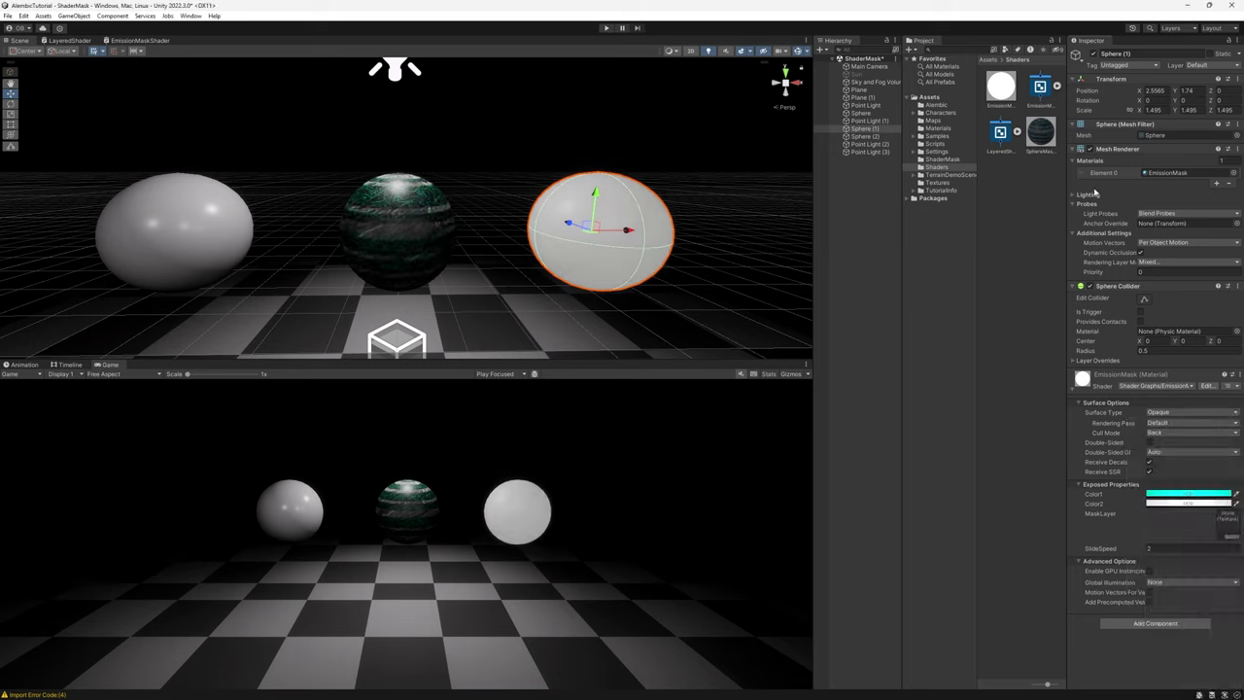
- Assign the striped mask texture to the EmissionMask material's MaskLayer and raise Color1's HDR intensity to 7.3
click(936, 181)
drag(1040, 87, 1227, 525)
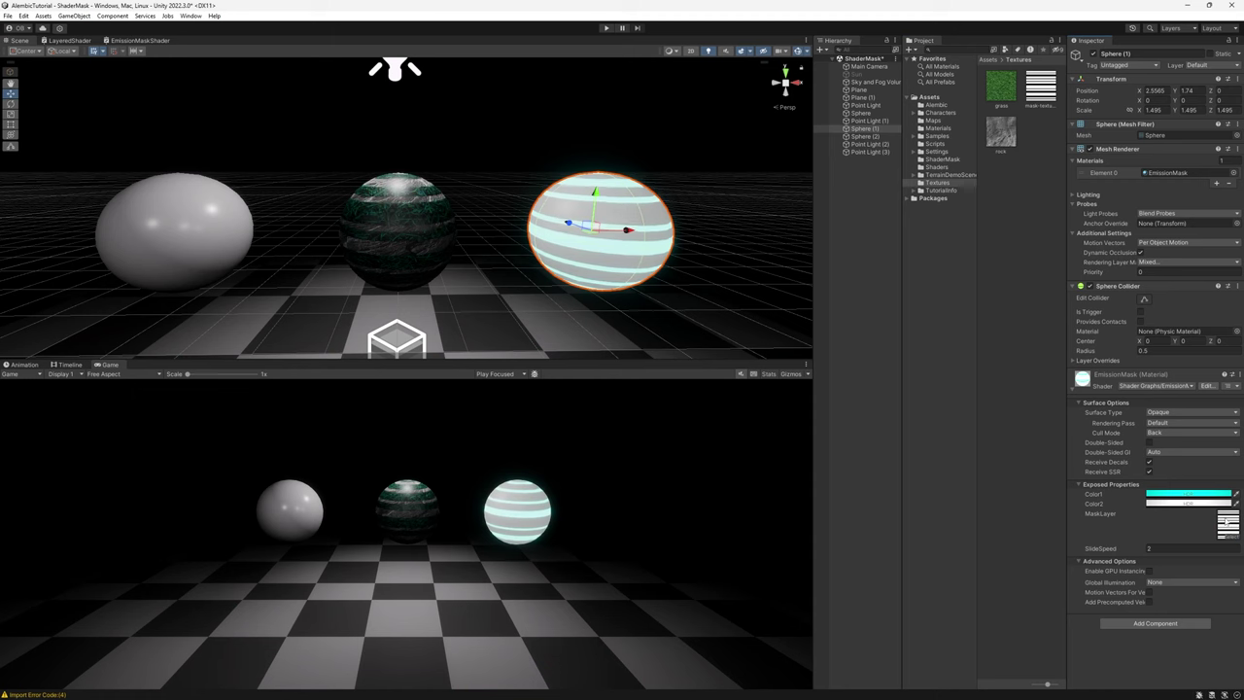
scroll(593, 296, up, 2)
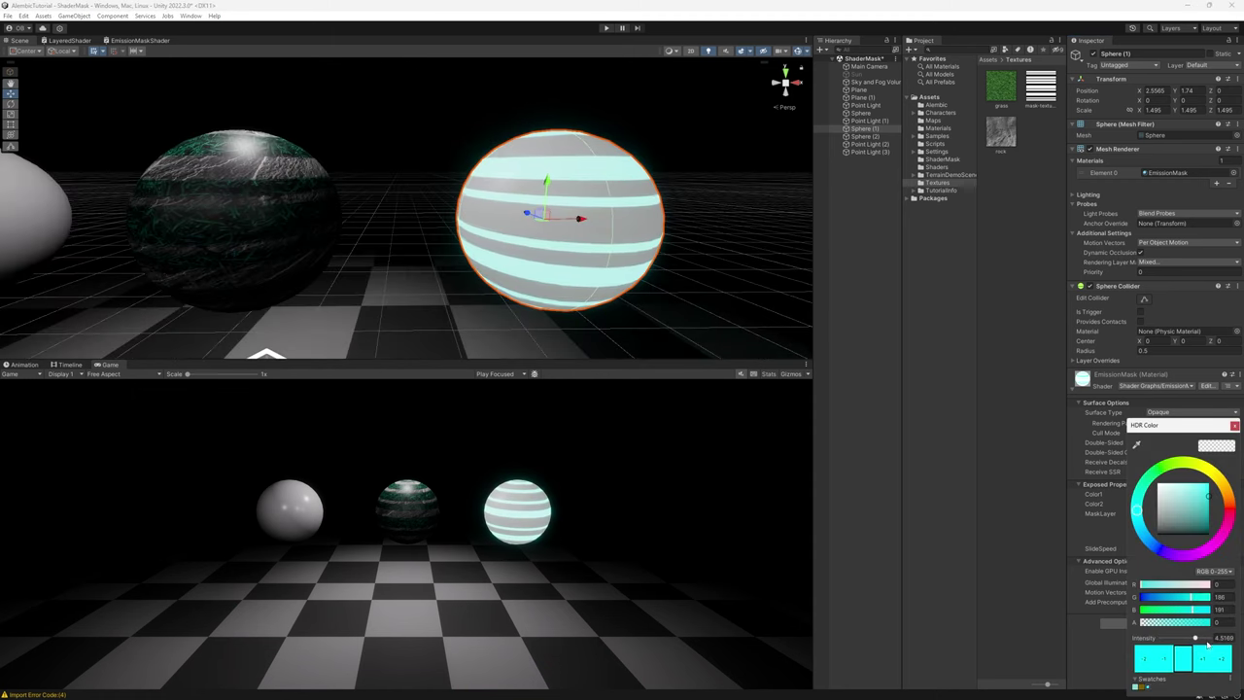
drag(1194, 637, 1202, 638)
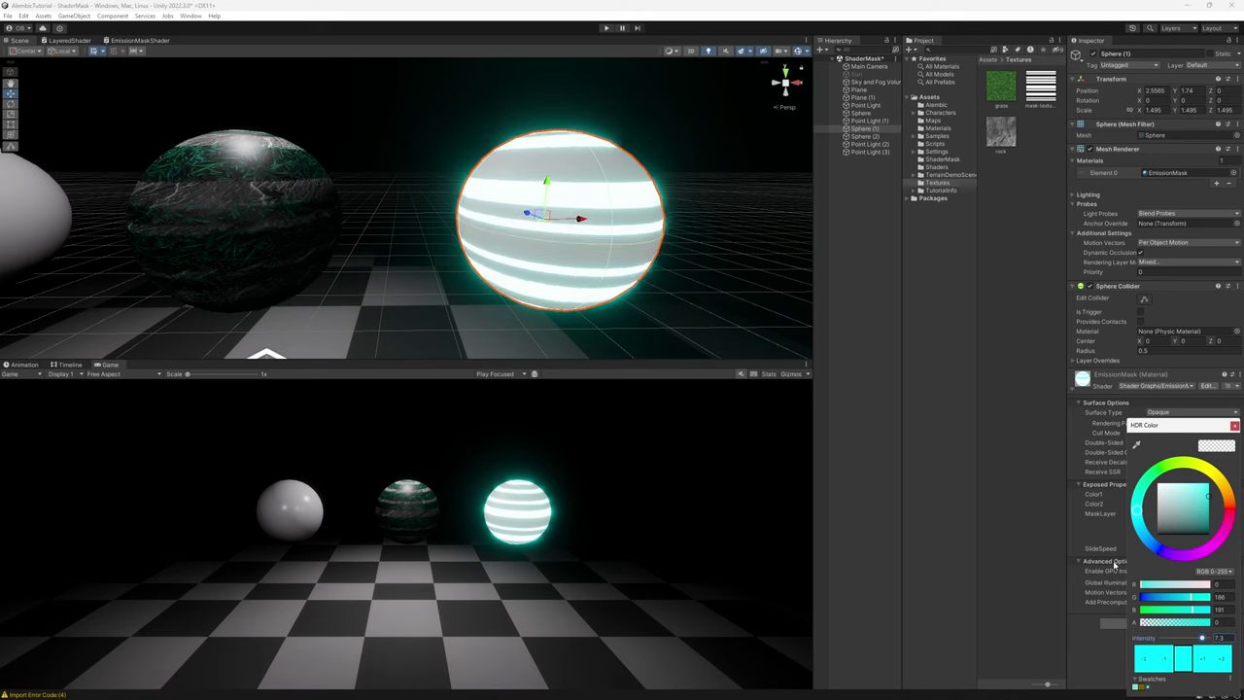
- Set the EmissionMask material's Color2 to black with an HDR intensity of 0
click(1089, 522)
click(1192, 506)
drag(1193, 509, 1157, 533)
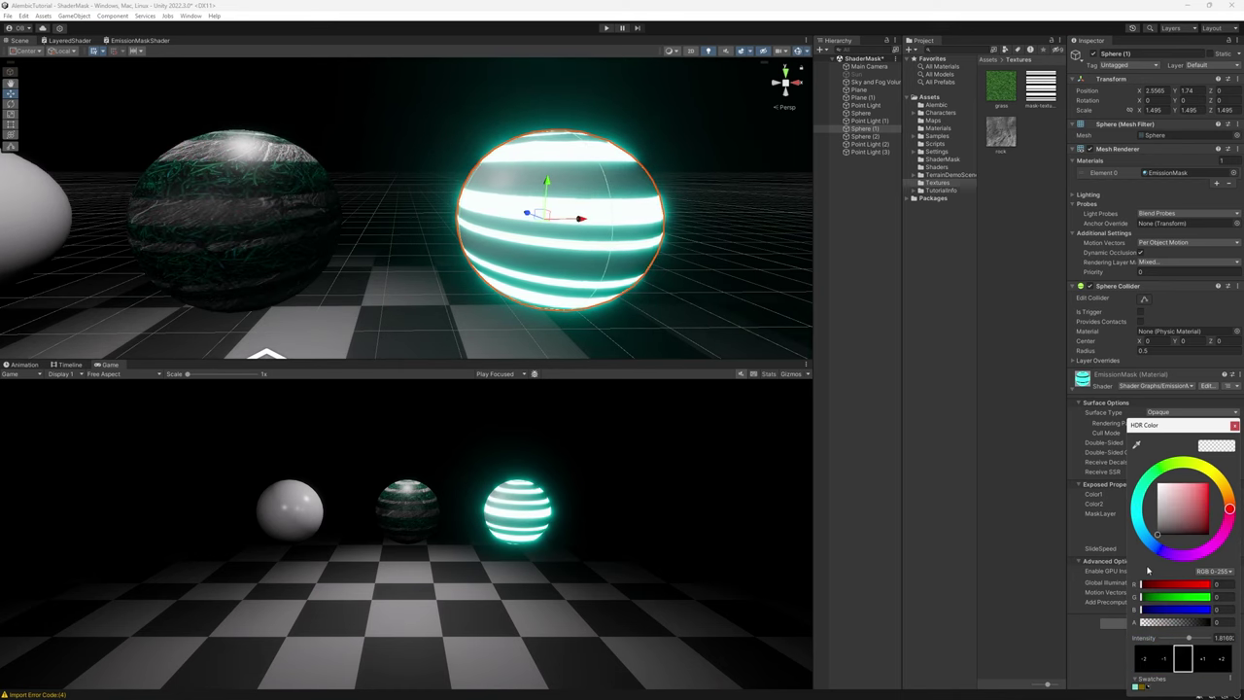
drag(1188, 638, 1184, 637)
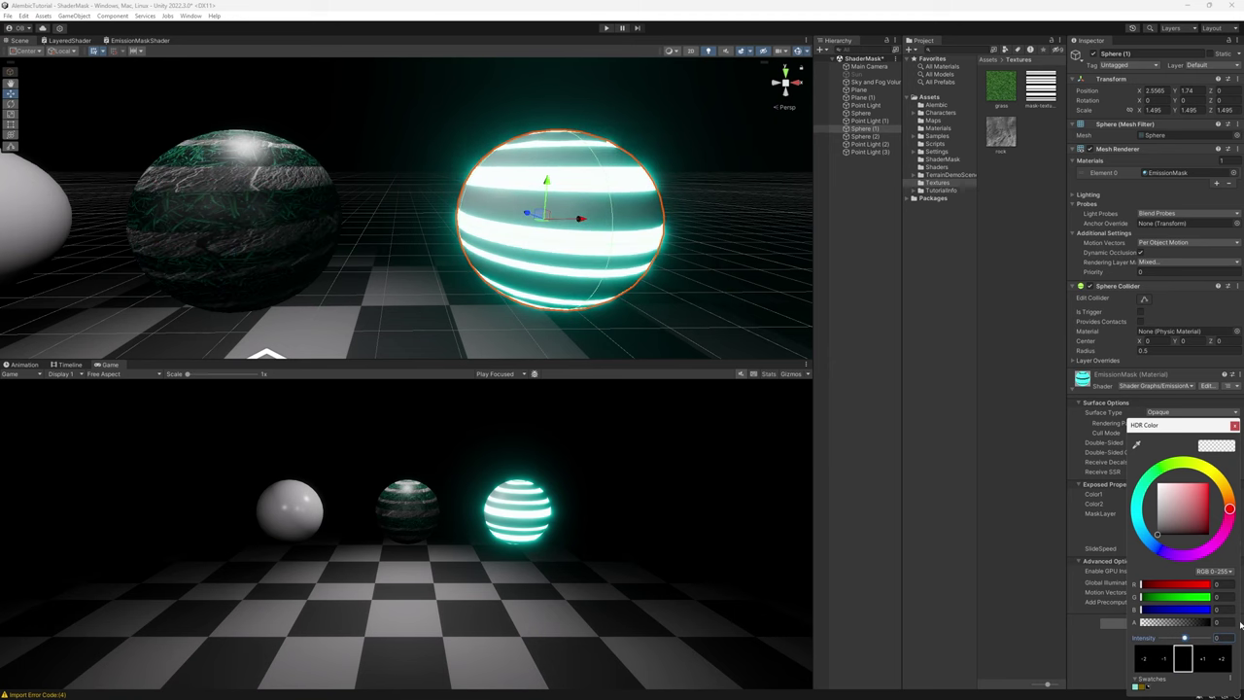
click(653, 123)
click(639, 186)
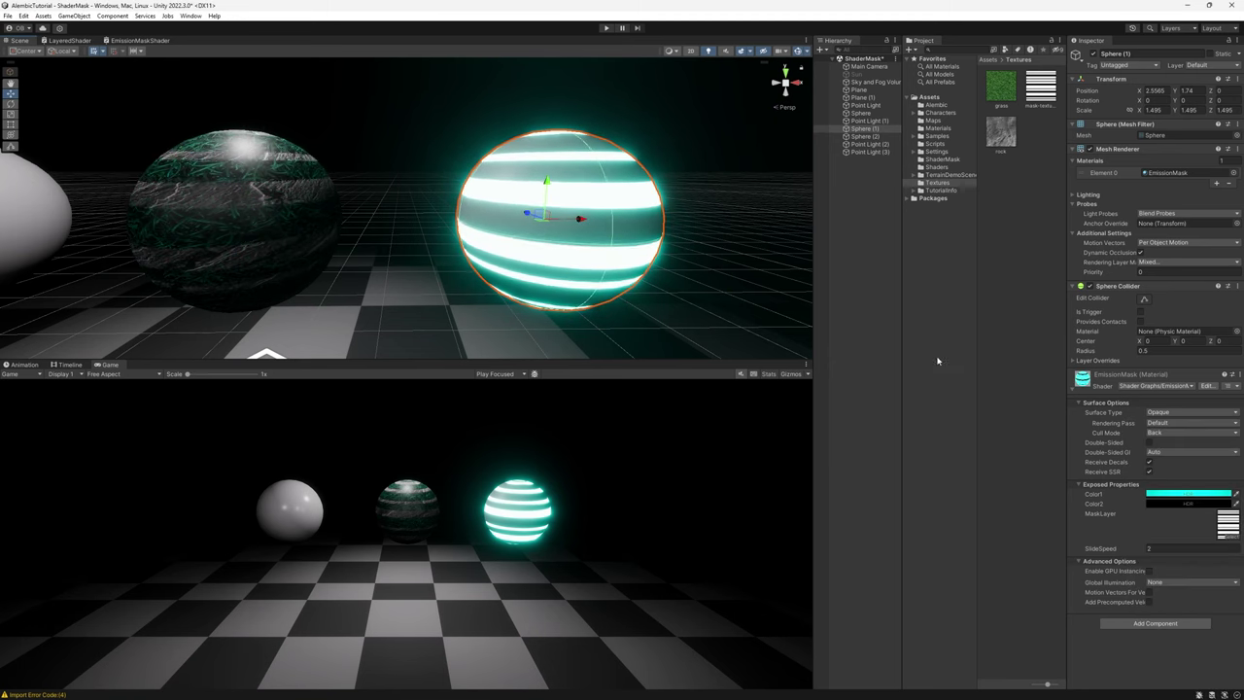
- Set the EmissionMask material's SlideSpeed to 10
click(1152, 550)
text(10)
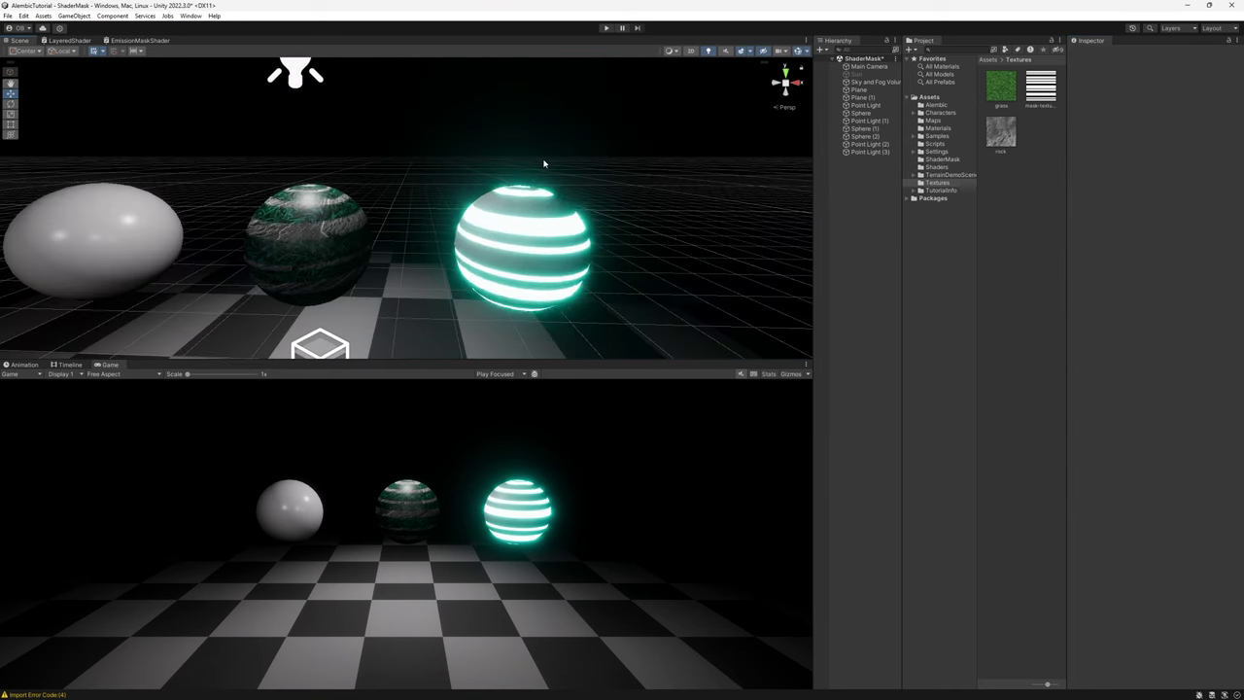
middle_drag(312, 215, 394, 211)
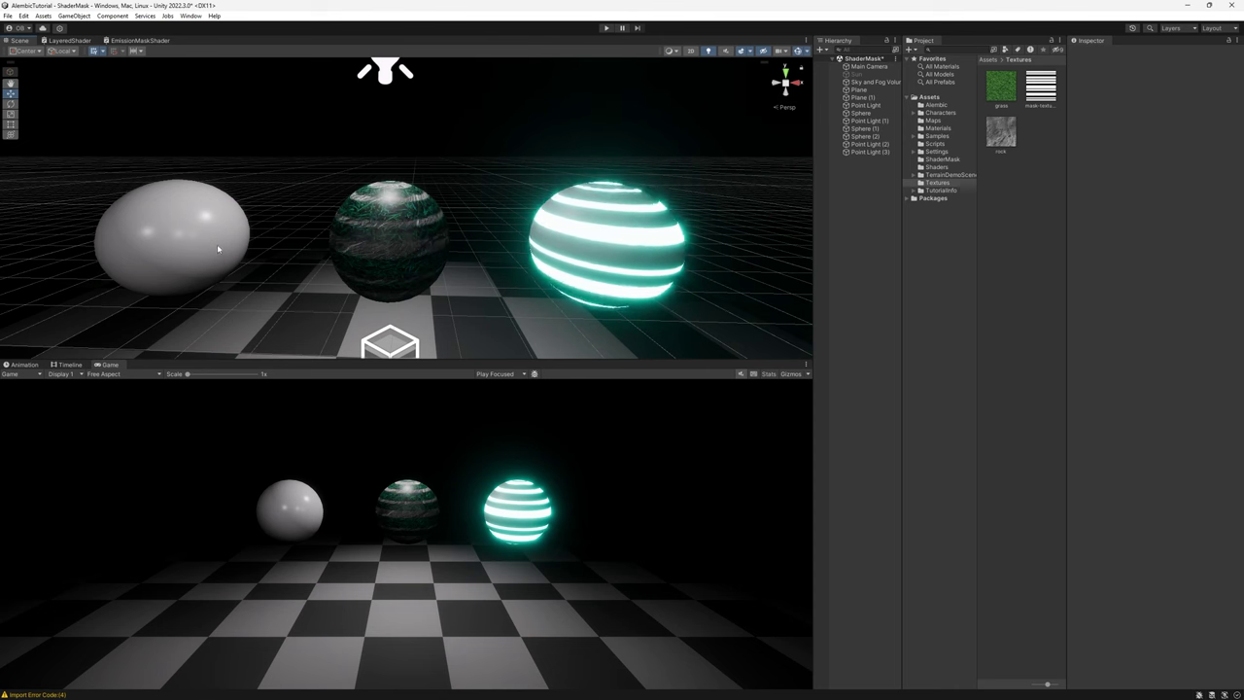
- Duplicate the EmissionMaskShader graph in the Shaders folder and name the copy AlphaMaskShader
click(1201, 173)
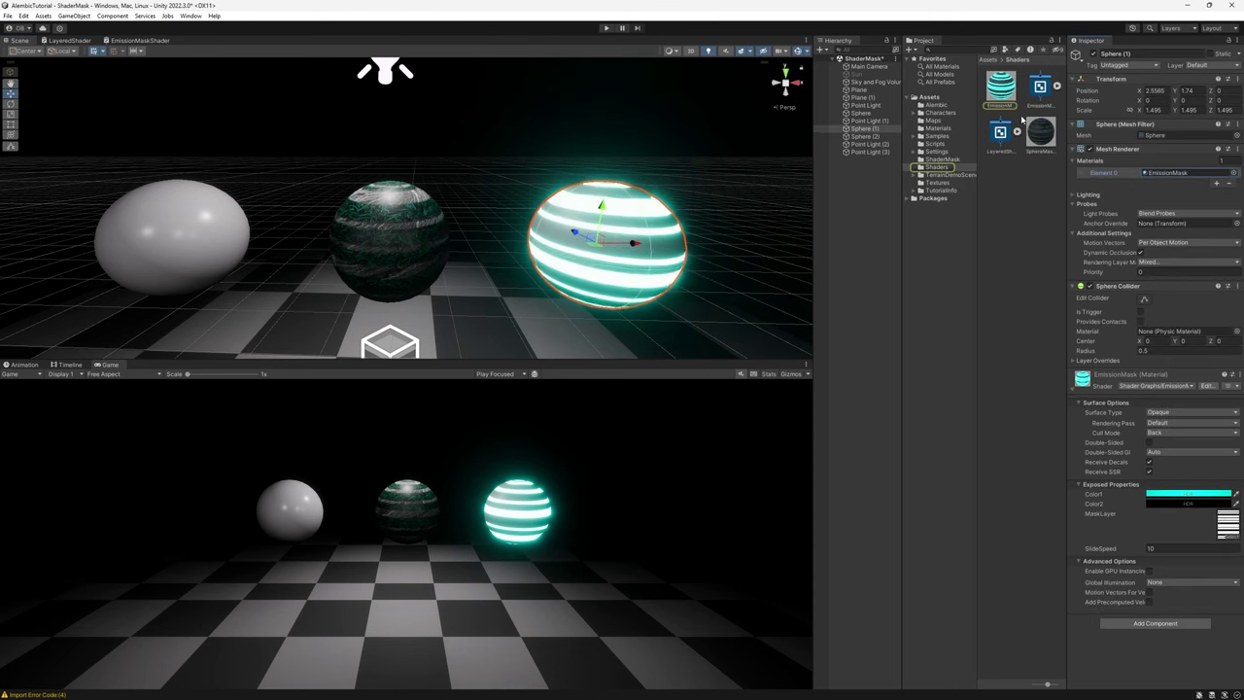
click(1039, 88)
key(ctrl+d)
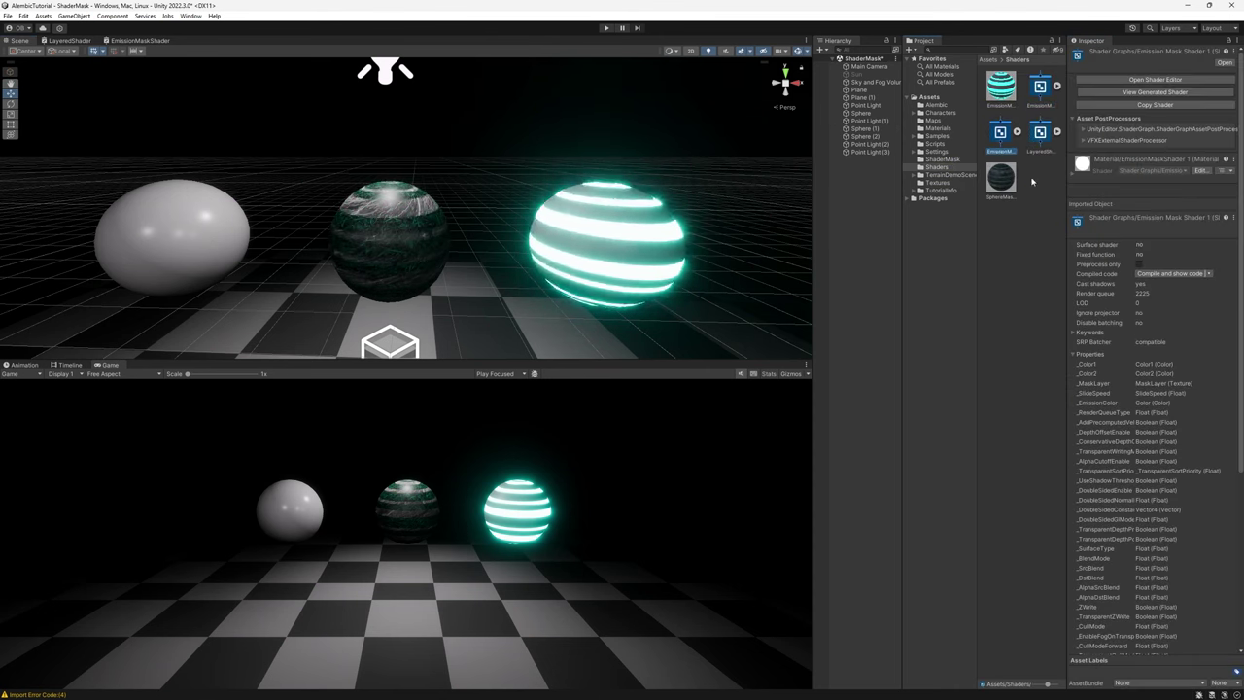
key(F2)
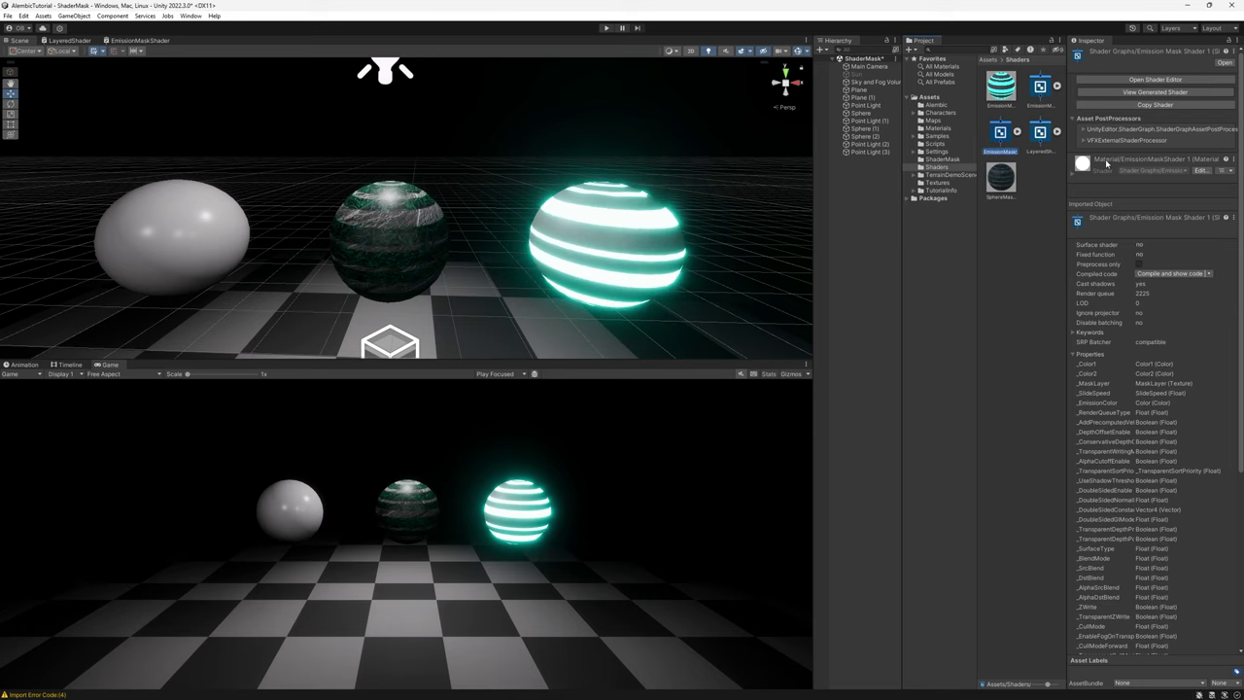
text(AlphaMaskShader)
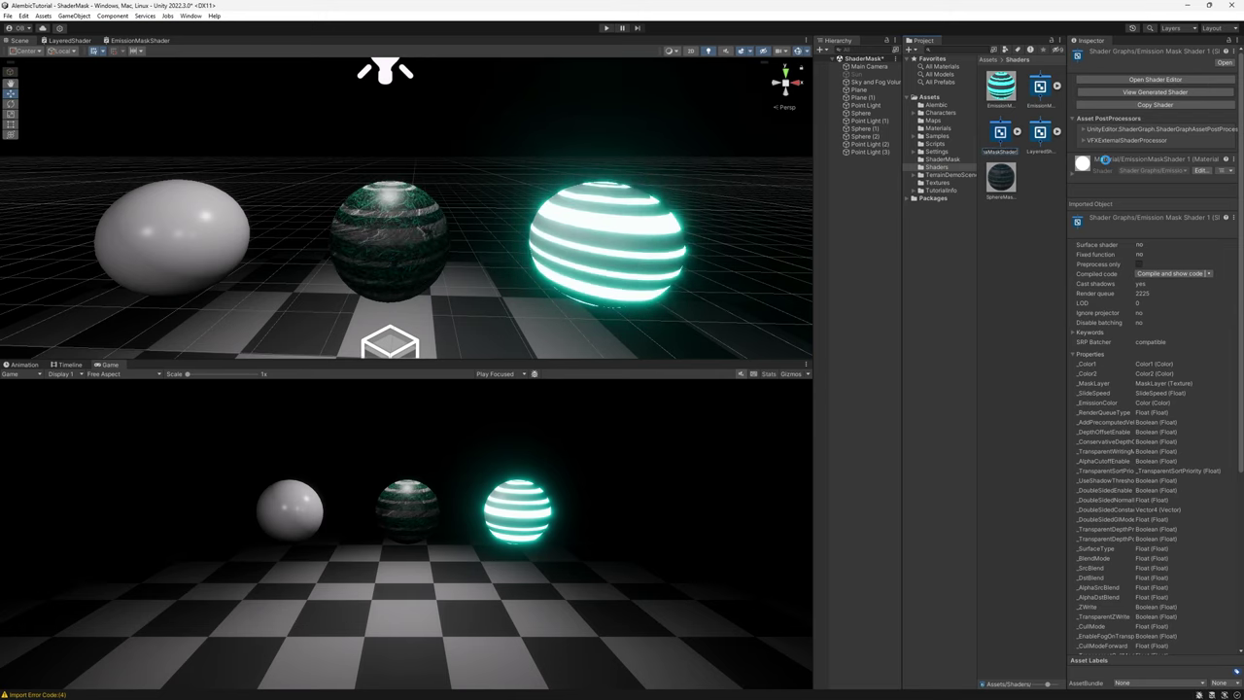
- Create an AlphaMask material from AlphaMaskShader and apply it to the plain grey Sphere (2) in the scene
right_click(999, 89)
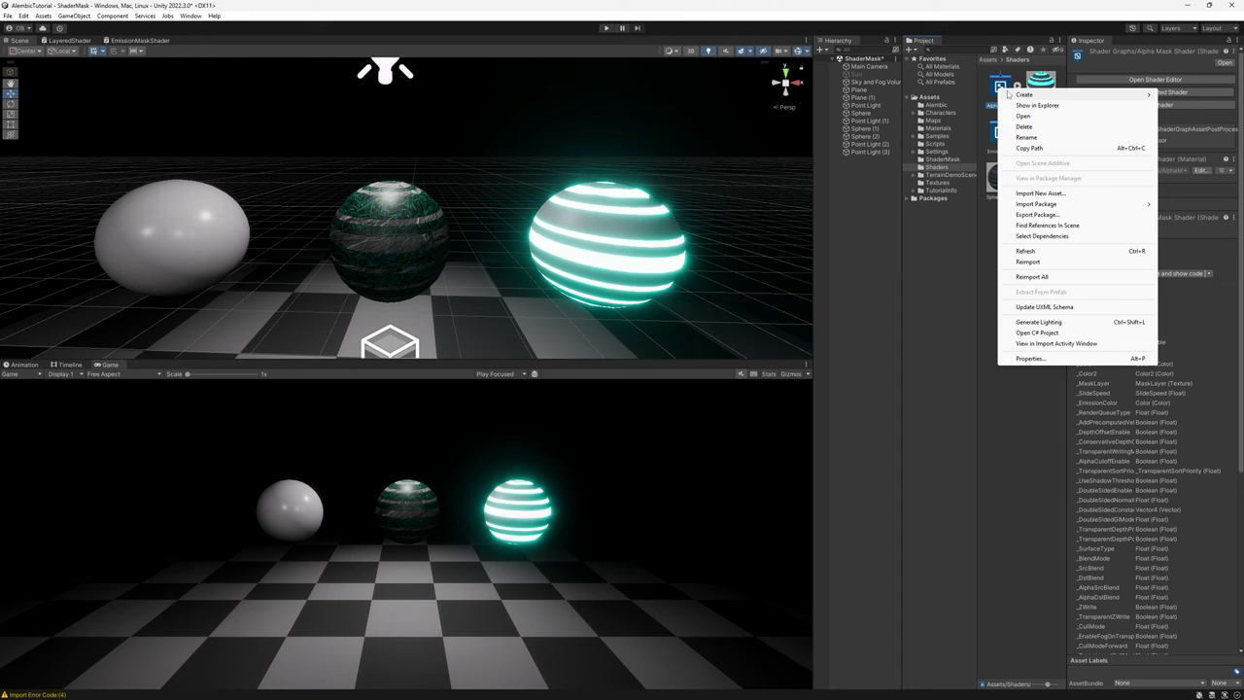
mouse_move(1020, 94)
click(875, 155)
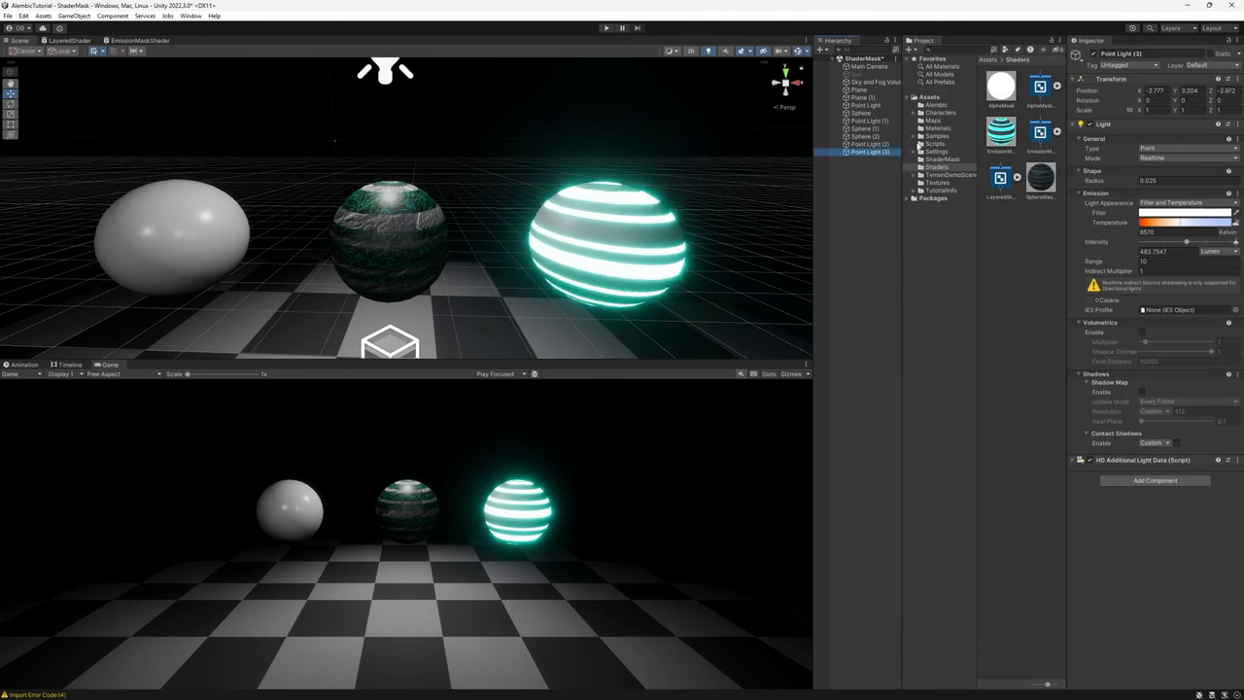
drag(1000, 88, 138, 204)
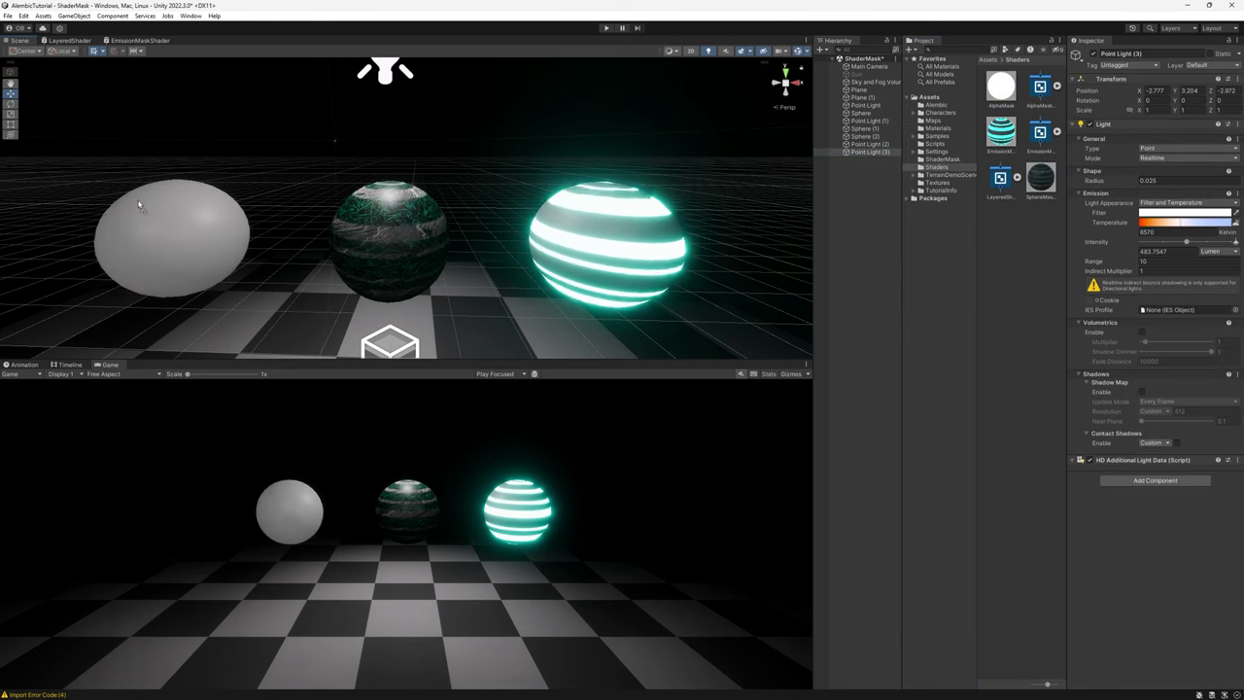
- Open the AlphaMaskShader graph and set its HDRP surface type to Transparent
double_click(1039, 88)
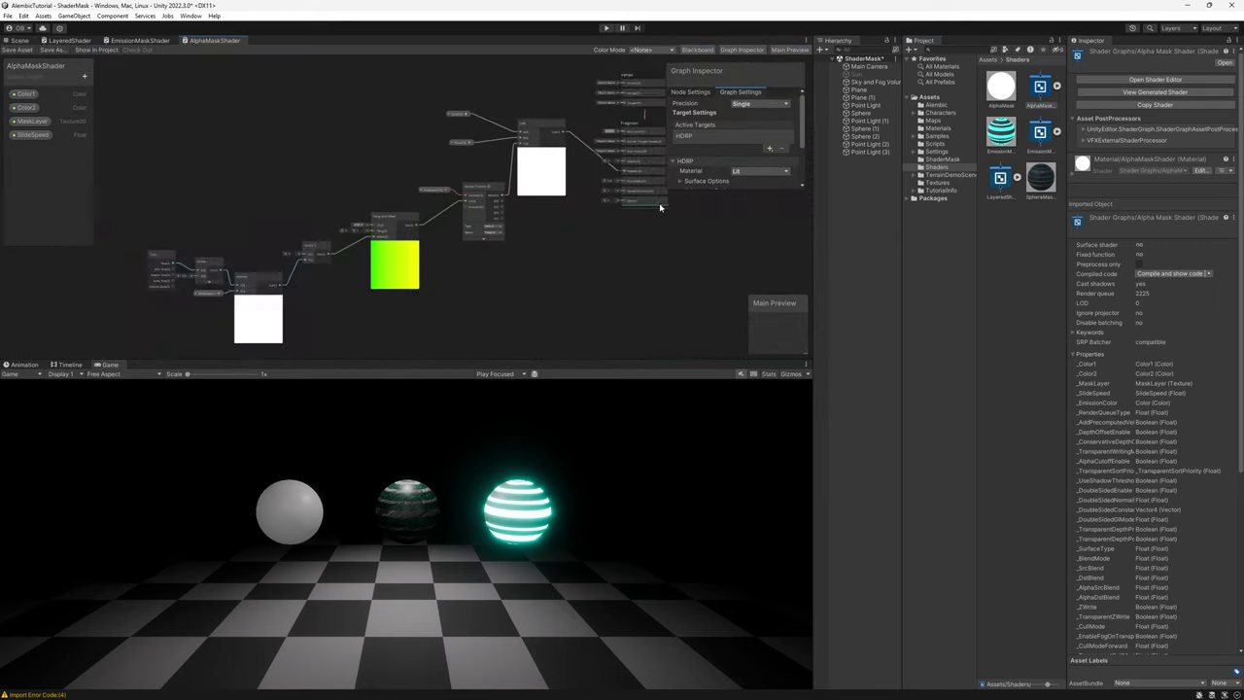
scroll(714, 145, up, 3)
scroll(708, 141, down, 2)
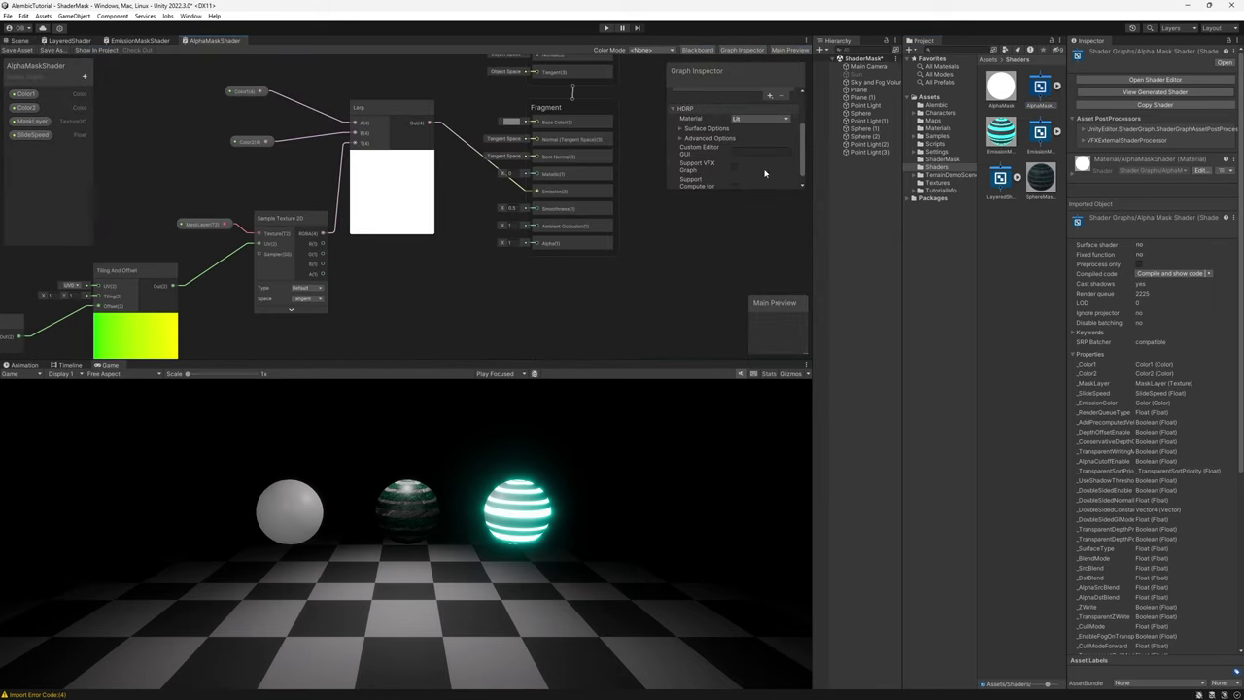
click(707, 128)
click(737, 172)
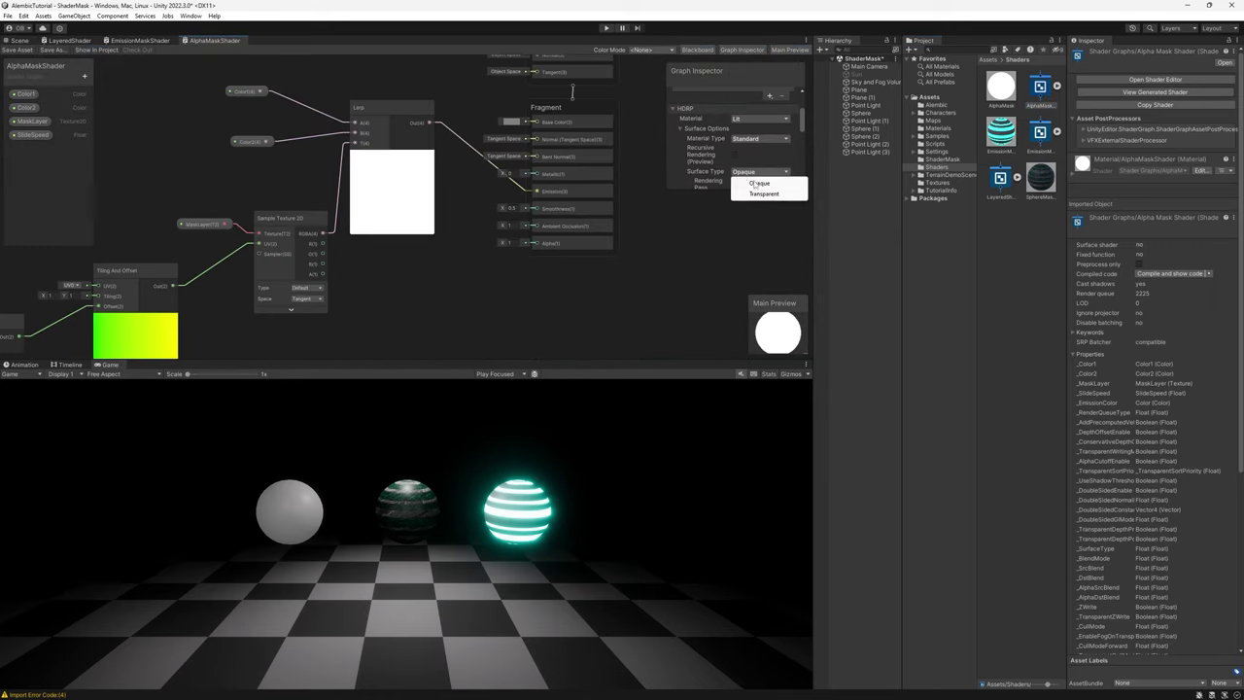
click(764, 193)
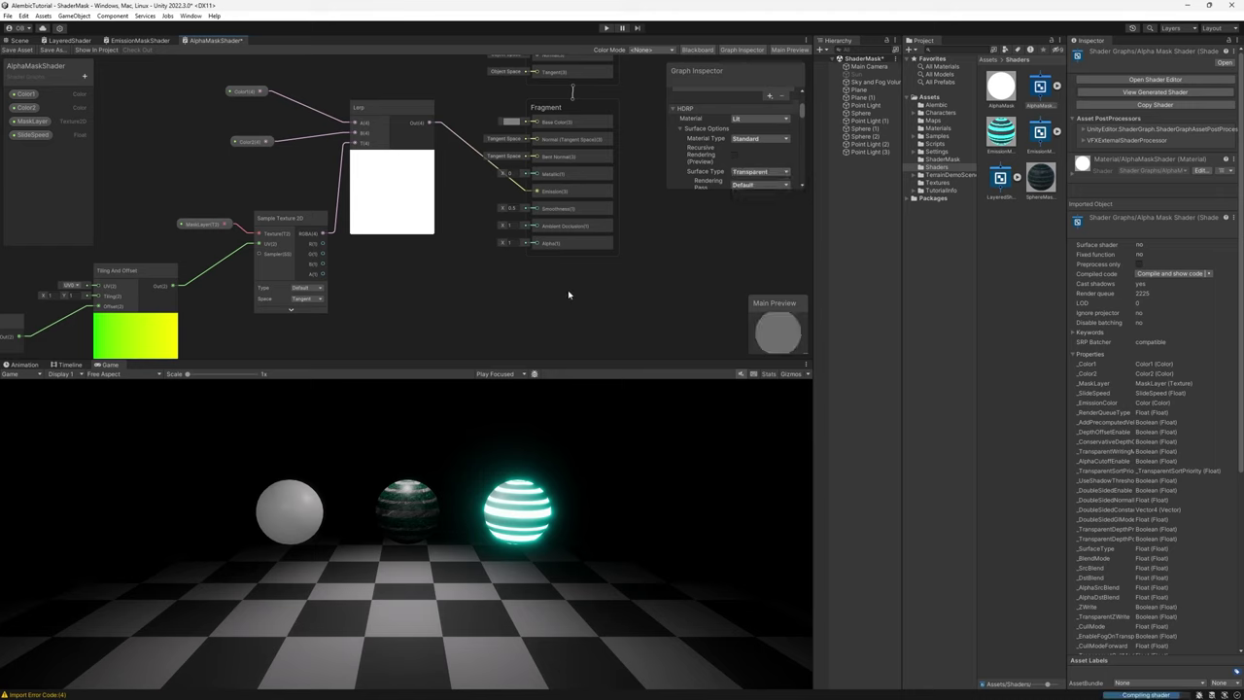
- Disconnect the Lerp output from the fragment's Emission and connect it to Alpha instead
scroll(567, 290, up, 3)
middle_drag(399, 247, 475, 297)
scroll(464, 239, down, 1)
click(473, 118)
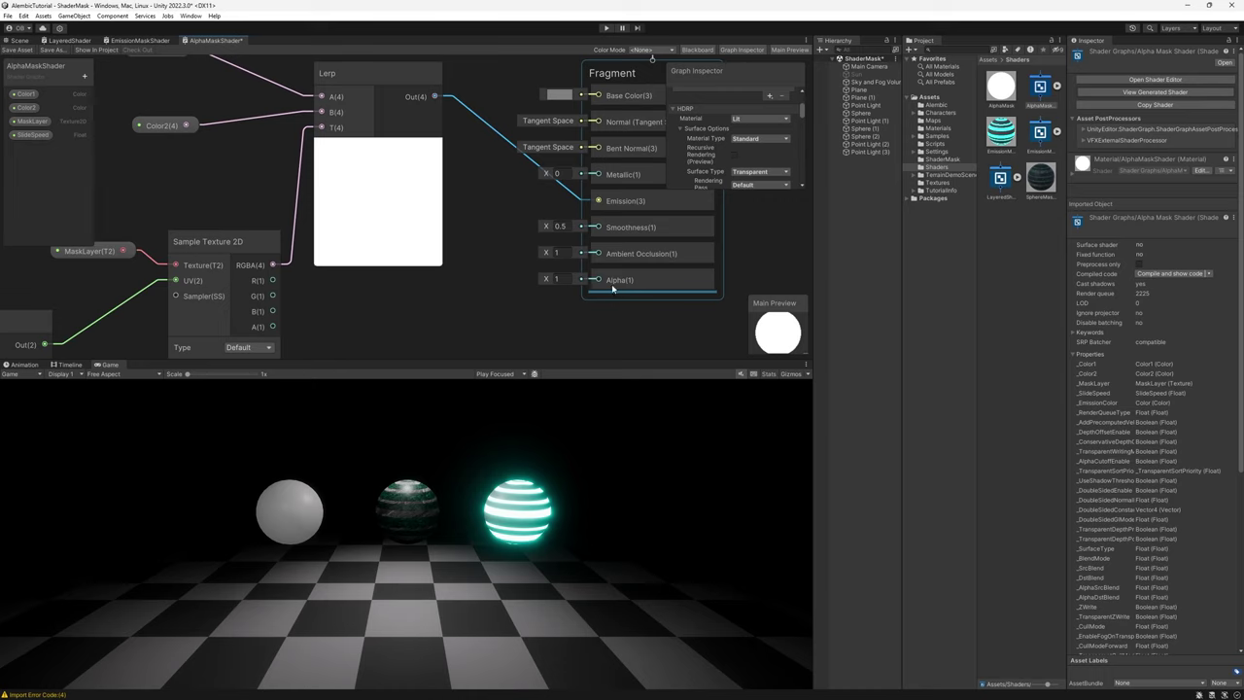
key(Delete)
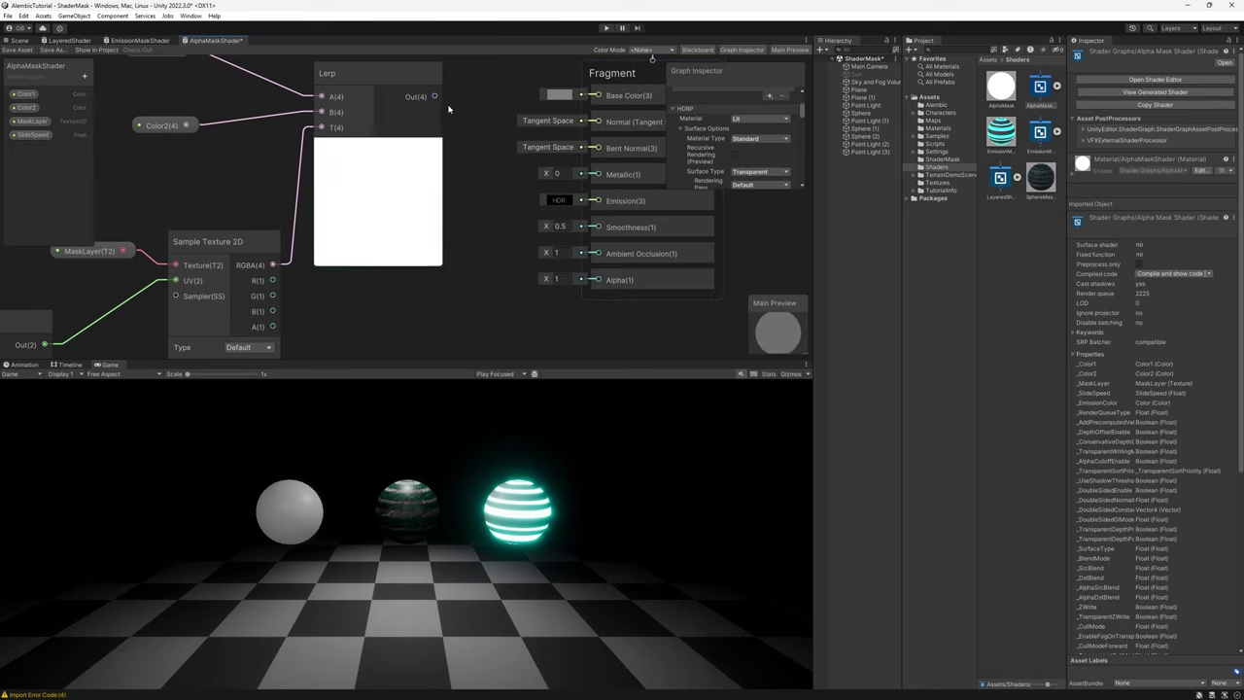
drag(434, 96, 598, 269)
- Delete the Color1 and Color2 nodes feeding the Lerp node's A and B inputs
middle_drag(402, 155, 580, 265)
drag(278, 121, 350, 238)
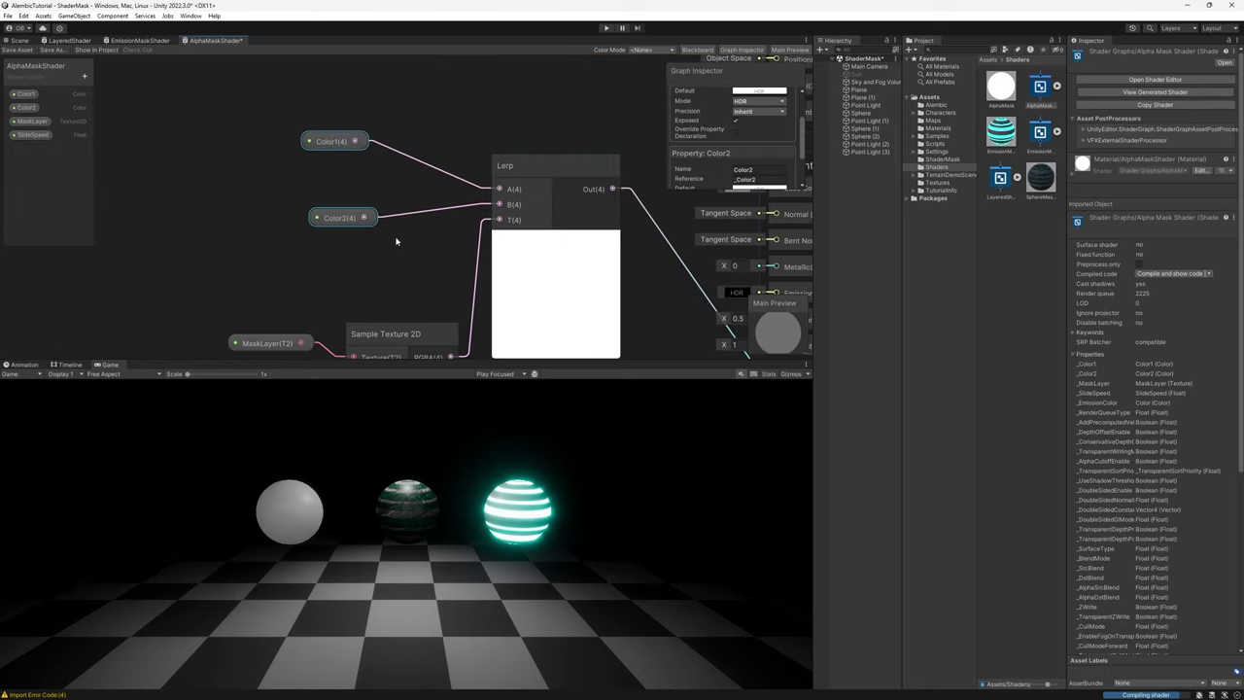
key(Delete)
- Set the fragment's Base Color to white (FFFFFF)
middle_drag(450, 188, 262, 118)
click(549, 117)
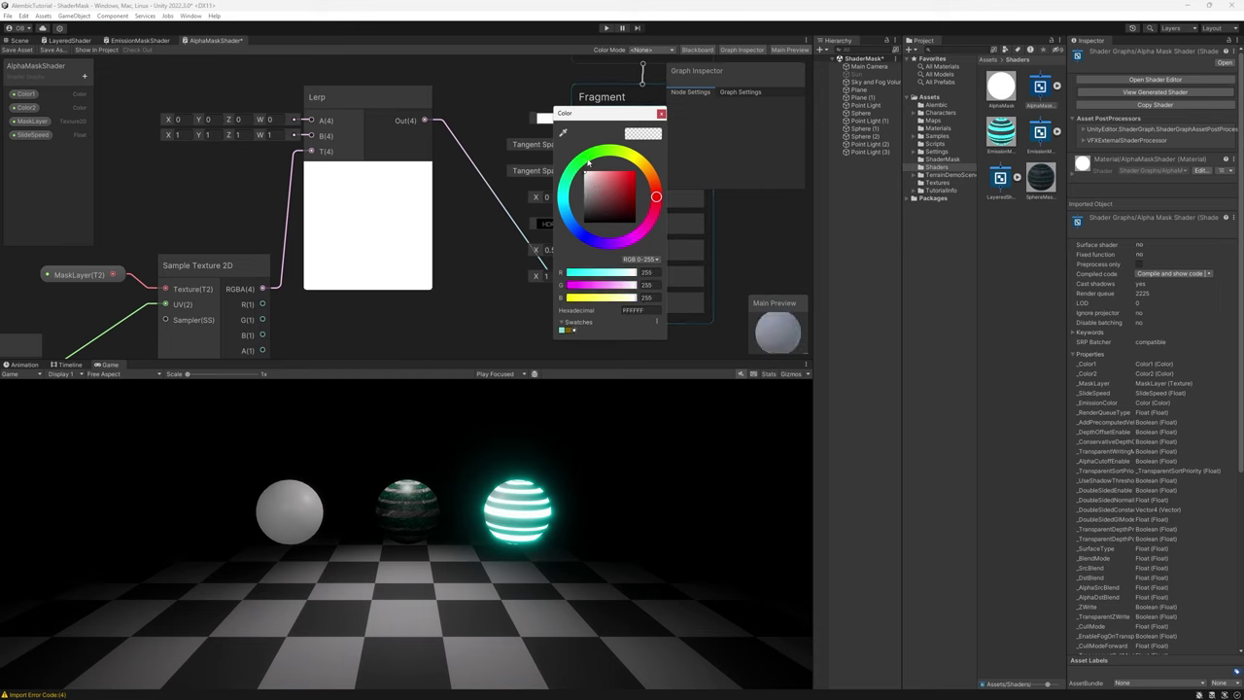
click(661, 113)
- Try connecting the Sample Texture 2D RGBA output directly to Alpha, and reconnect the Lerp output to Alpha
scroll(468, 346, down, 2)
middle_drag(469, 346, 372, 276)
scroll(371, 276, up, 1)
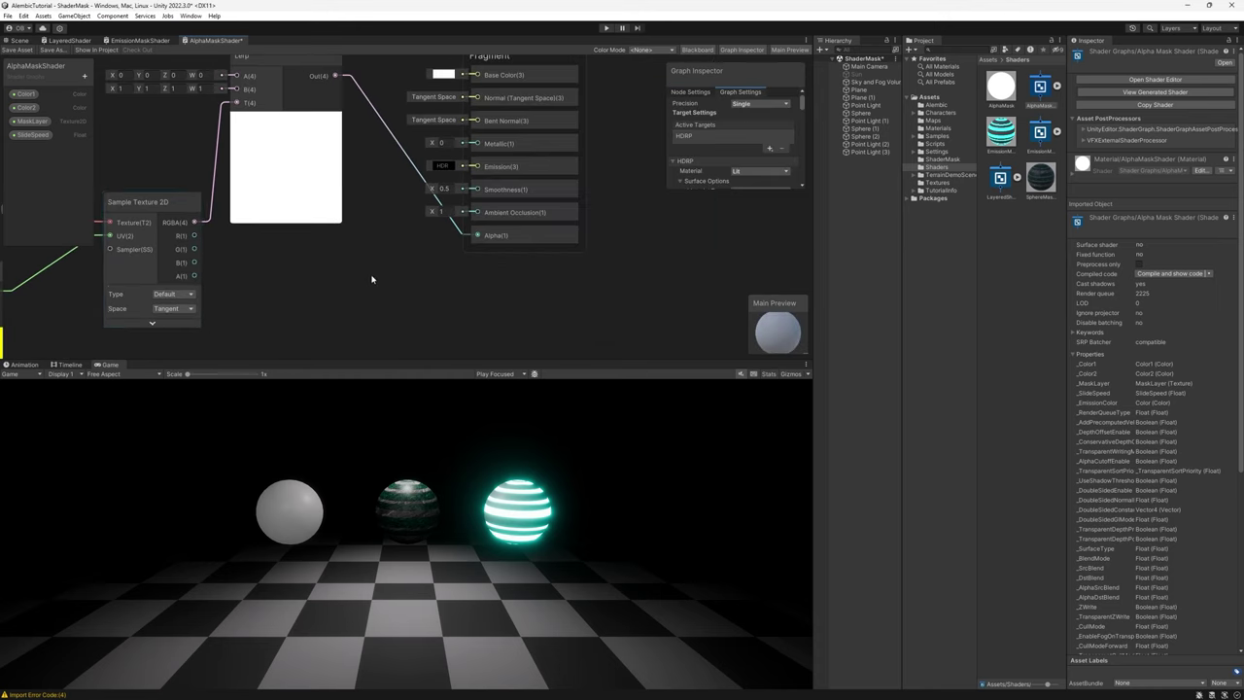
drag(194, 223, 480, 236)
middle_drag(378, 188, 376, 236)
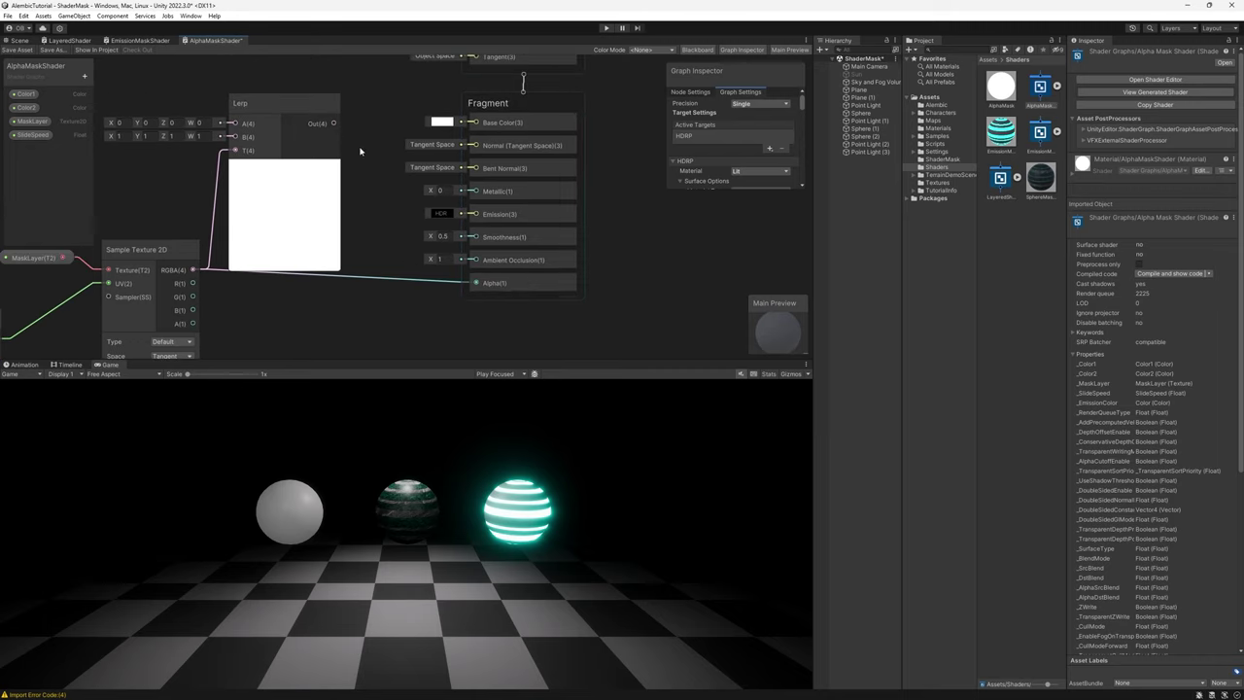
drag(335, 123, 475, 283)
- Try feeding a Float node of 0.5 into the Lerp node's A input, and delete the Float node
middle_drag(393, 265, 551, 285)
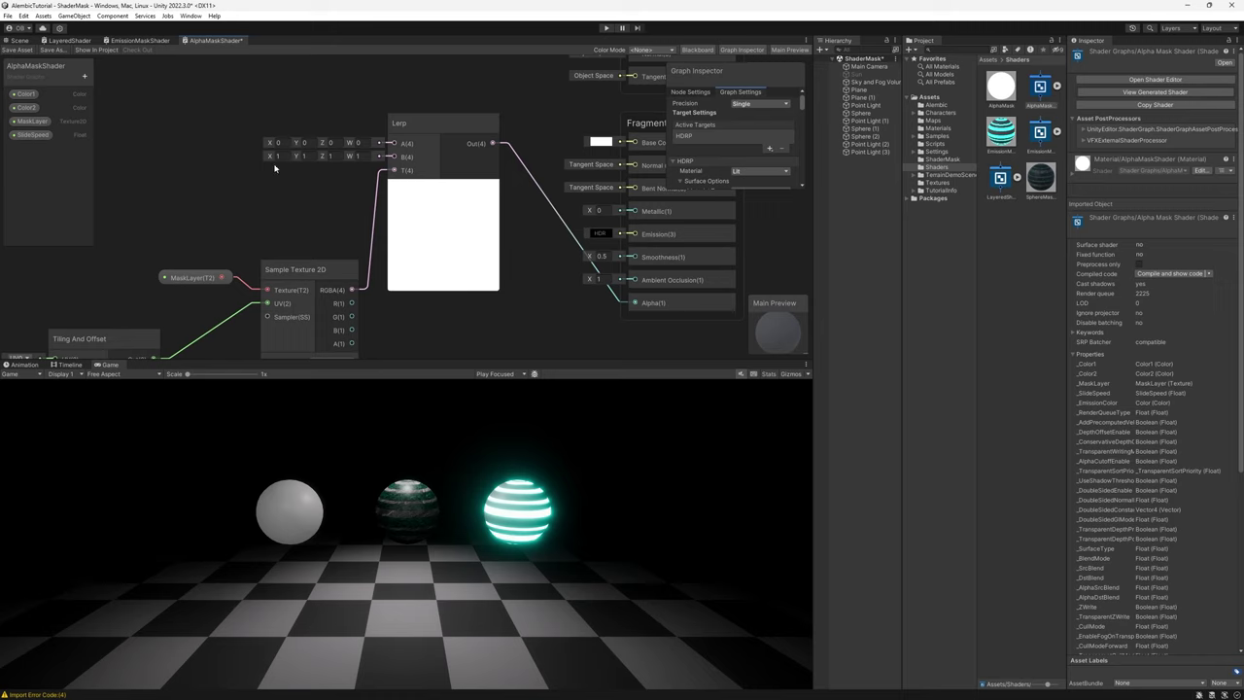
key(ctrl+v)
drag(303, 207, 259, 112)
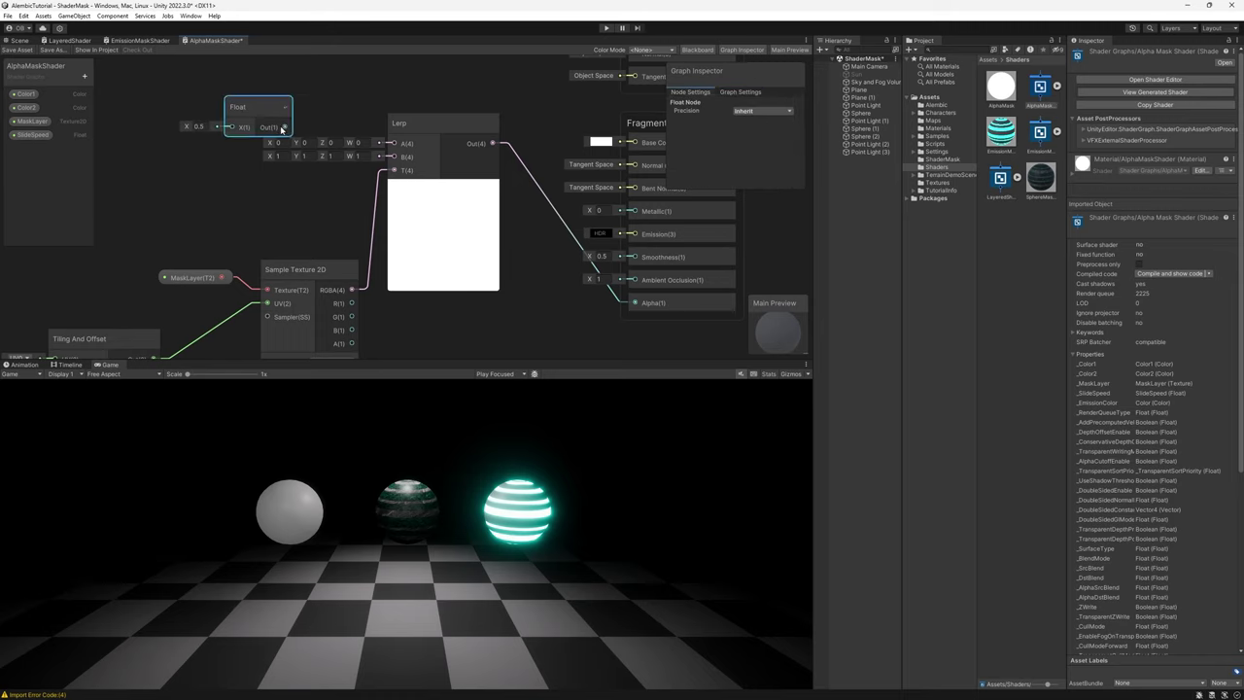
drag(416, 147, 406, 144)
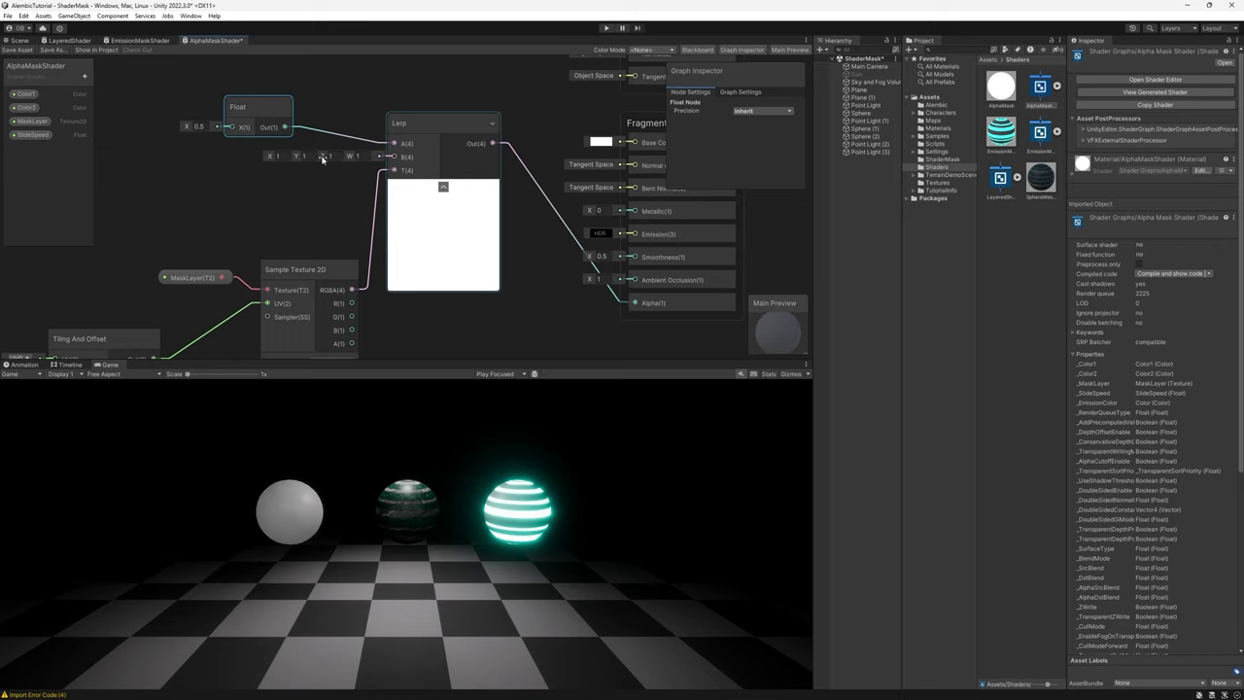
key(Delete)
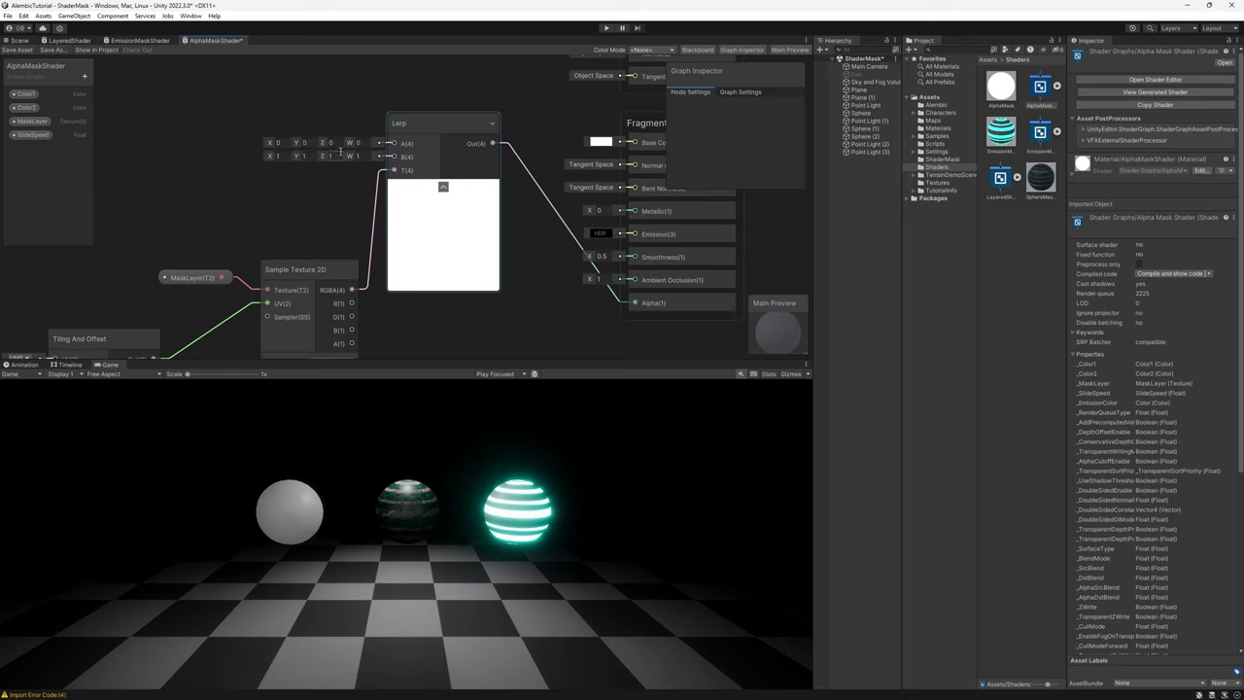
- Save the AlphaMaskShader graph
middle_drag(463, 238, 411, 193)
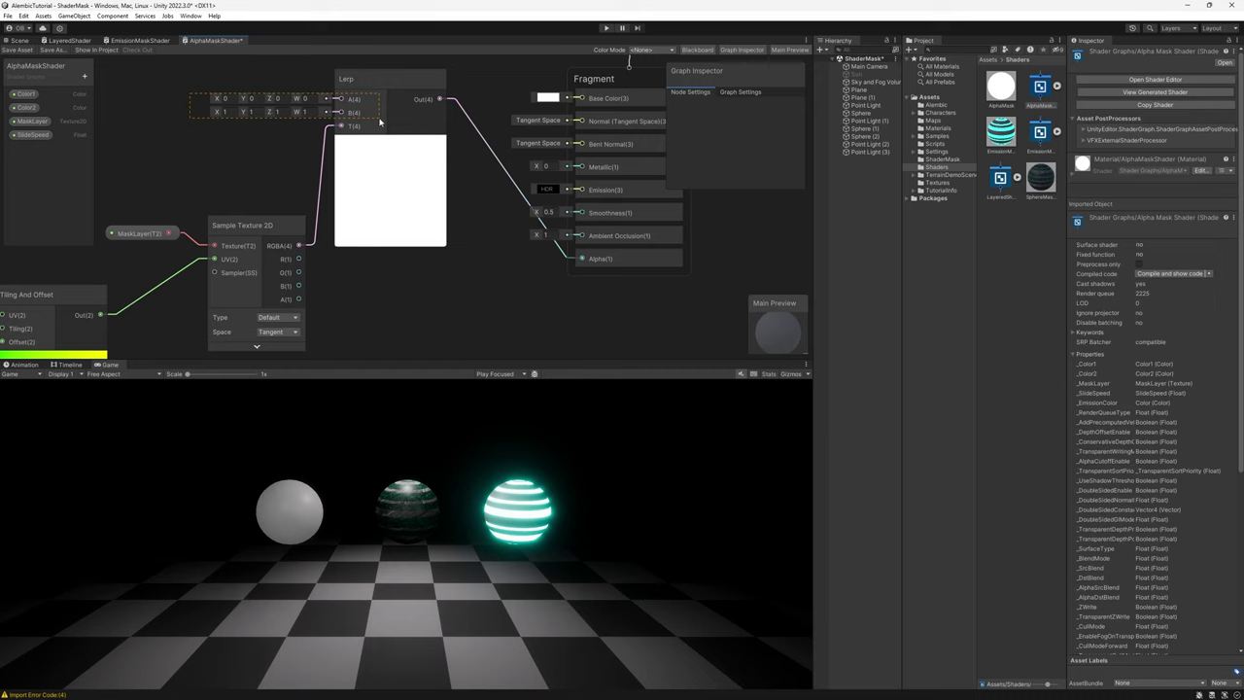
middle_drag(372, 309, 398, 285)
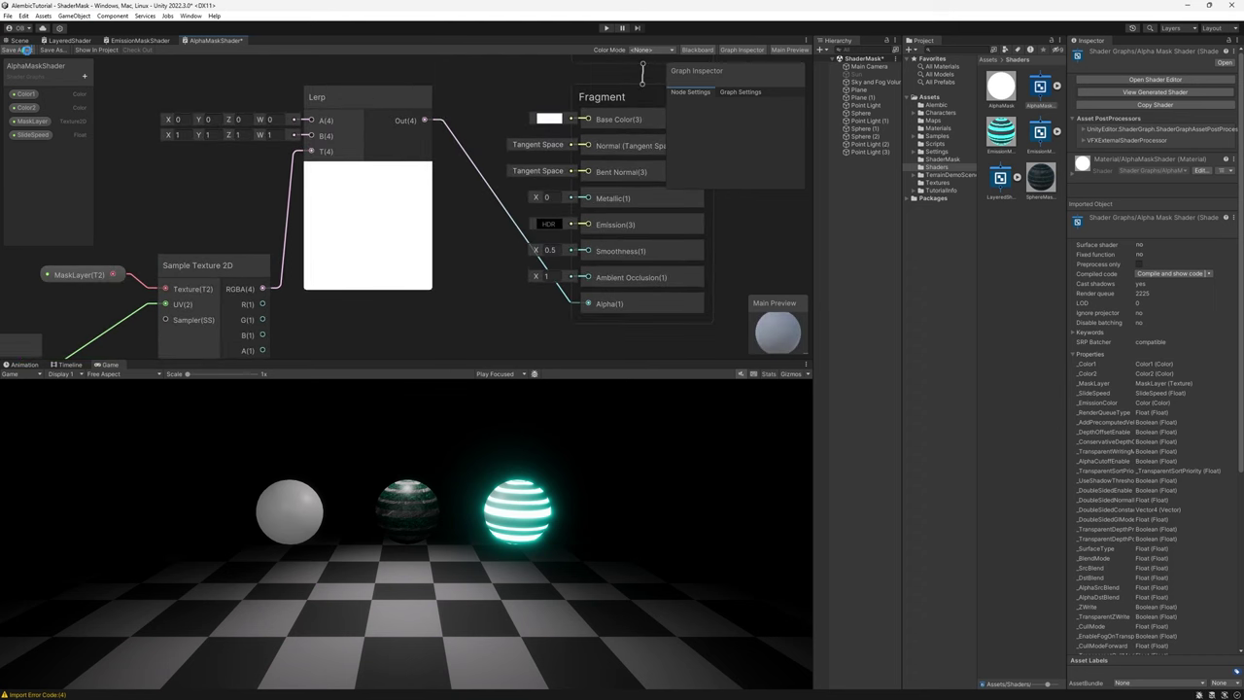
click(22, 50)
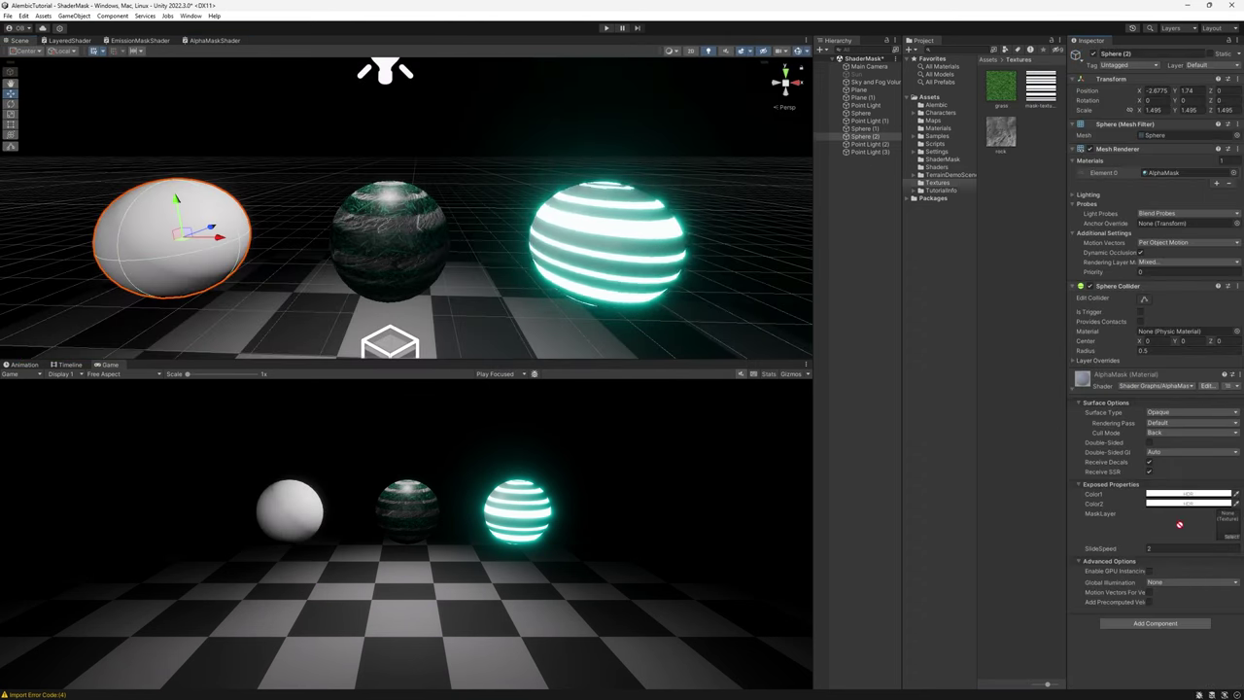
- Assign the striped mask texture to the AlphaMask material's MaskLayer and set its Surface Type to Transparent
drag(1180, 525, 1227, 528)
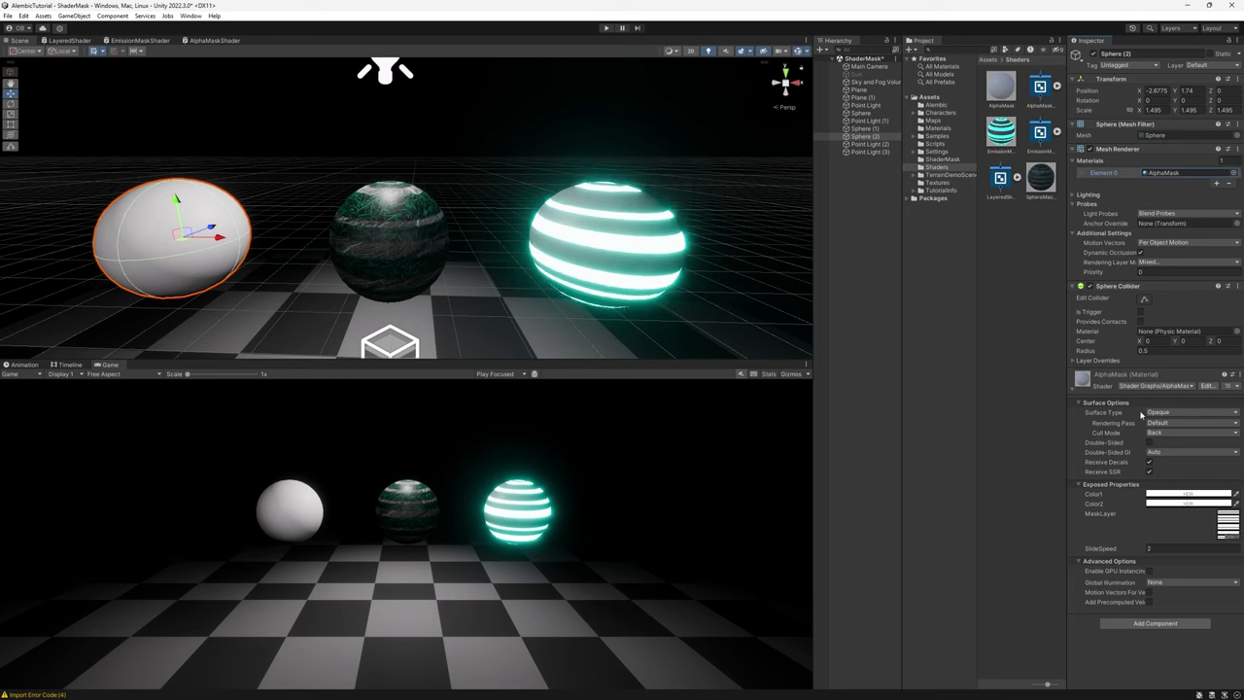
click(1161, 414)
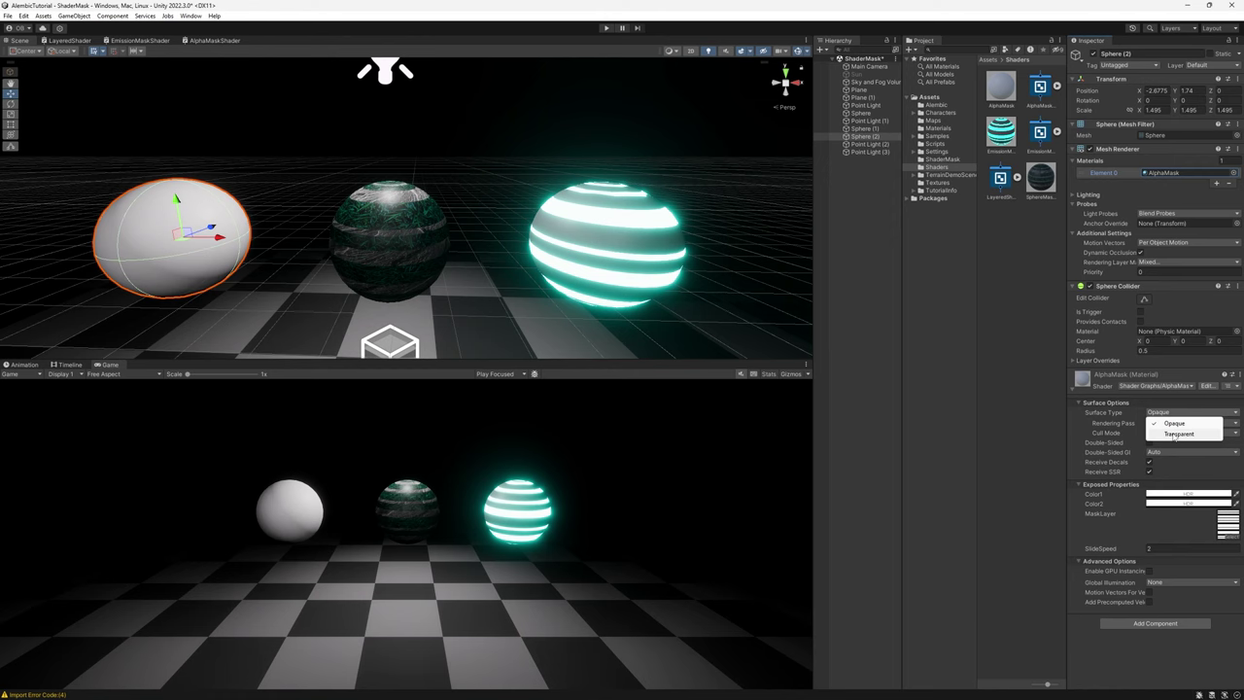
click(1176, 434)
click(261, 148)
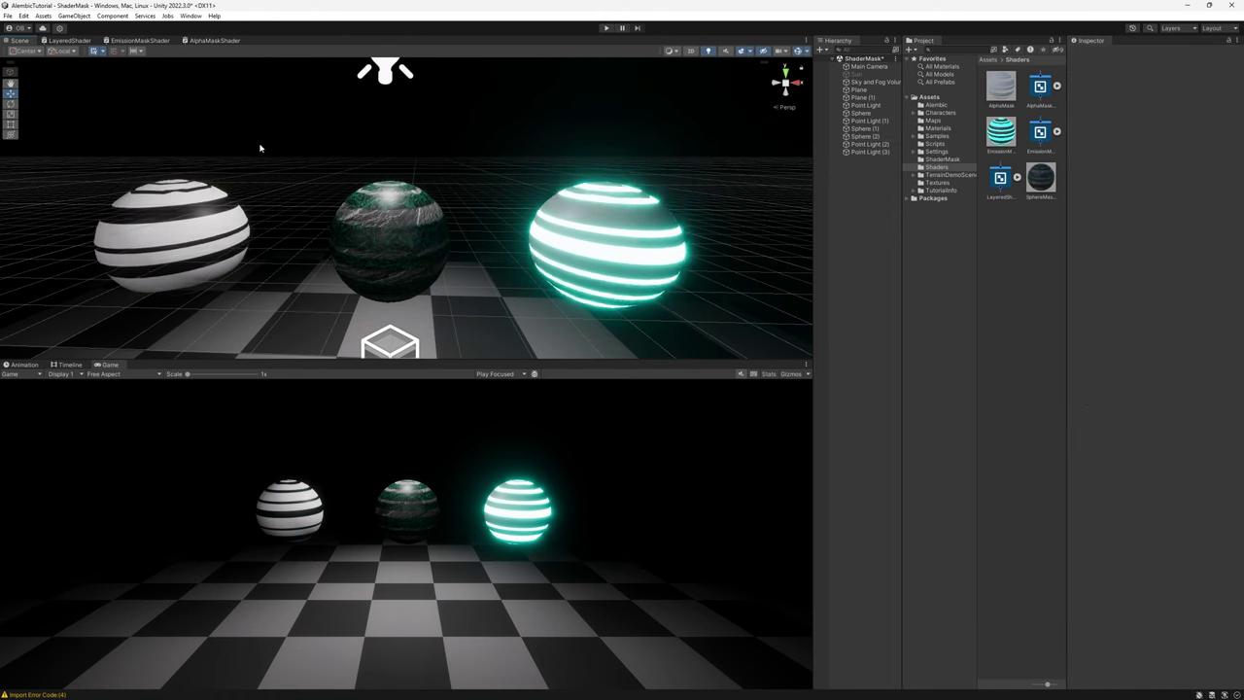
- Try moving the AlphaMask sphere in front of the layered-texture sphere to check the transparency between its stripes
click(207, 253)
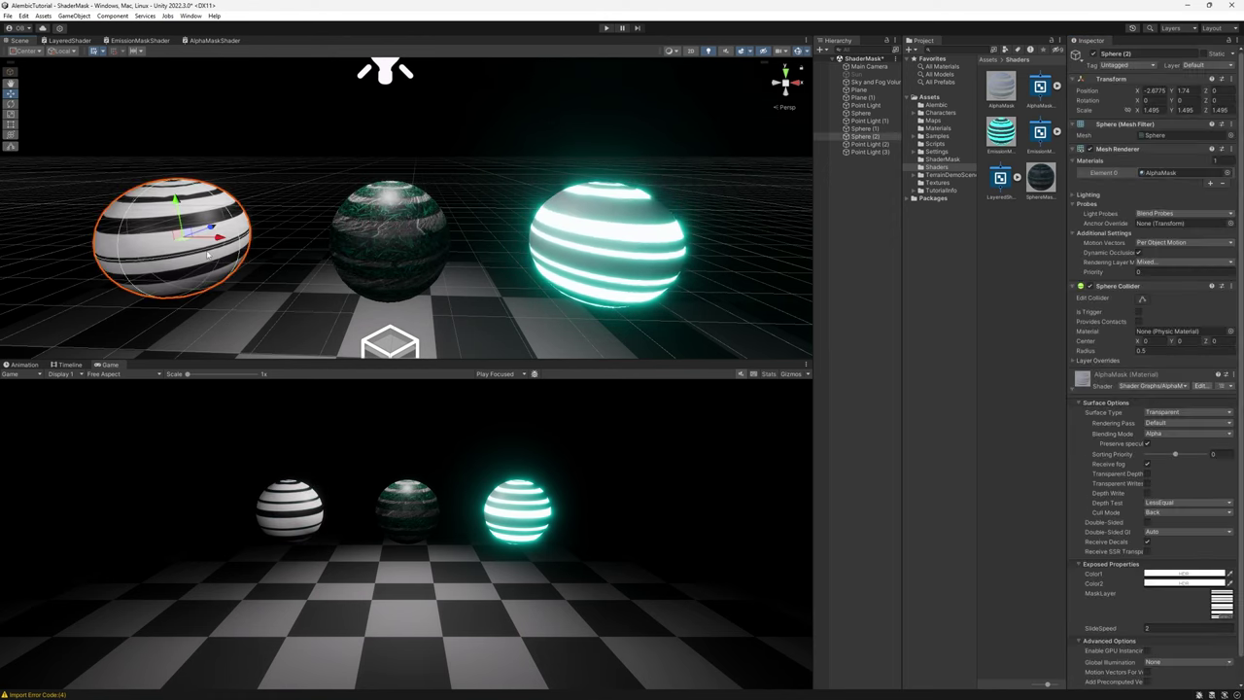
drag(190, 238, 384, 185)
click(512, 181)
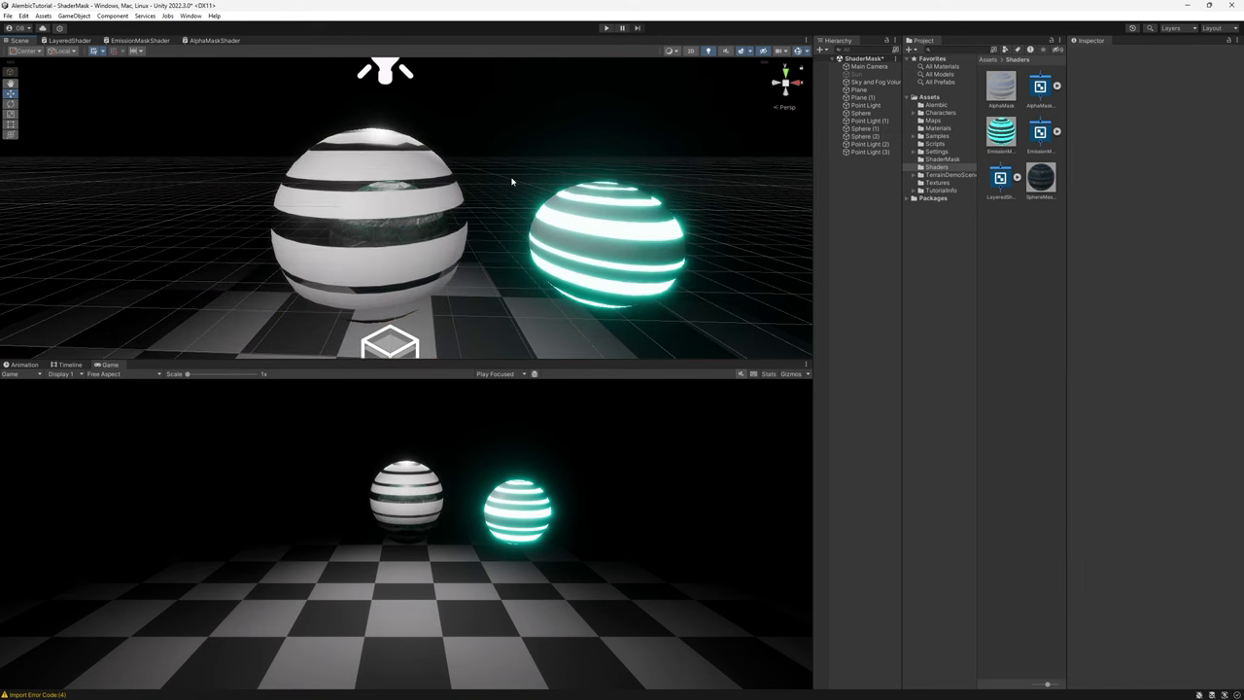
alt+drag(516, 183, 313, 181)
click(470, 190)
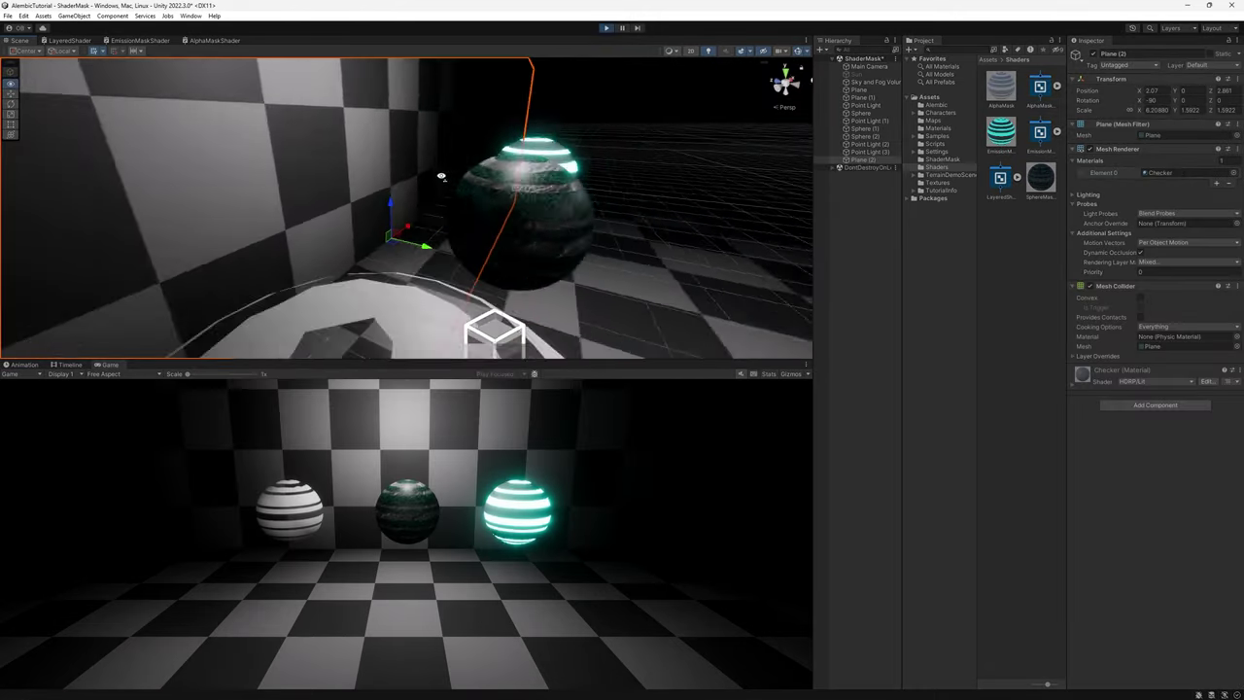
- Examine the transparent sphere against the checkered wall and floor in the Scene view during play mode
right_drag(441, 175, 491, 222)
click(567, 134)
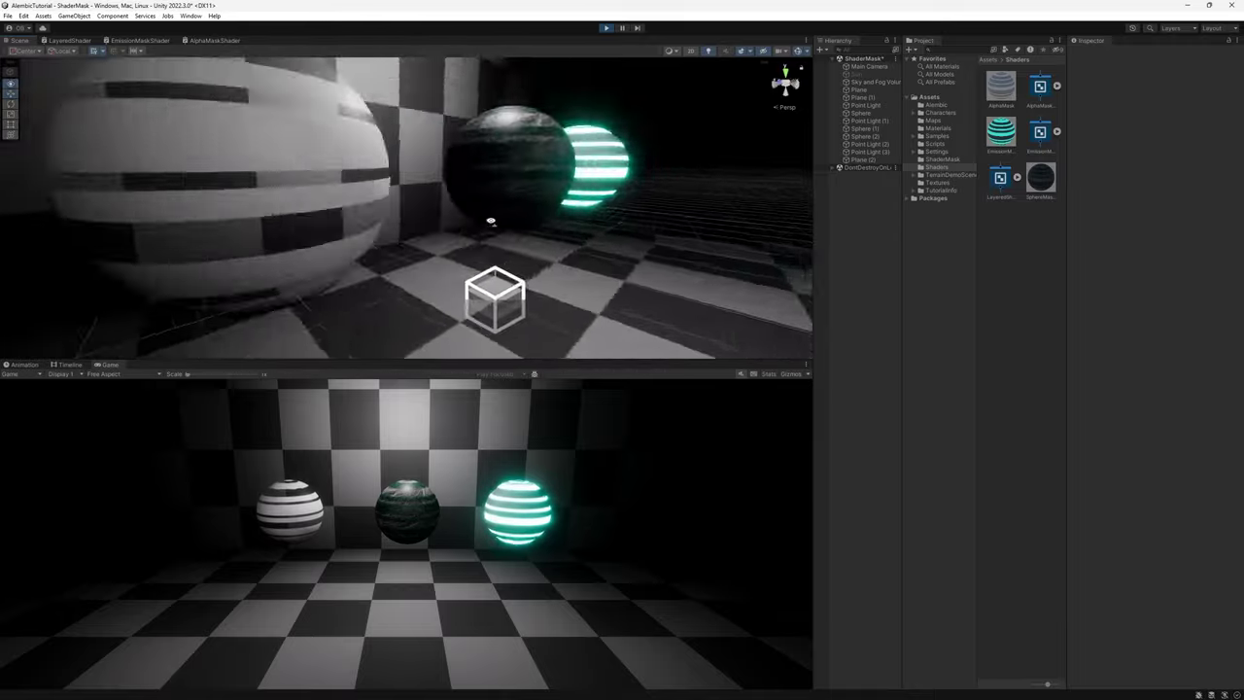